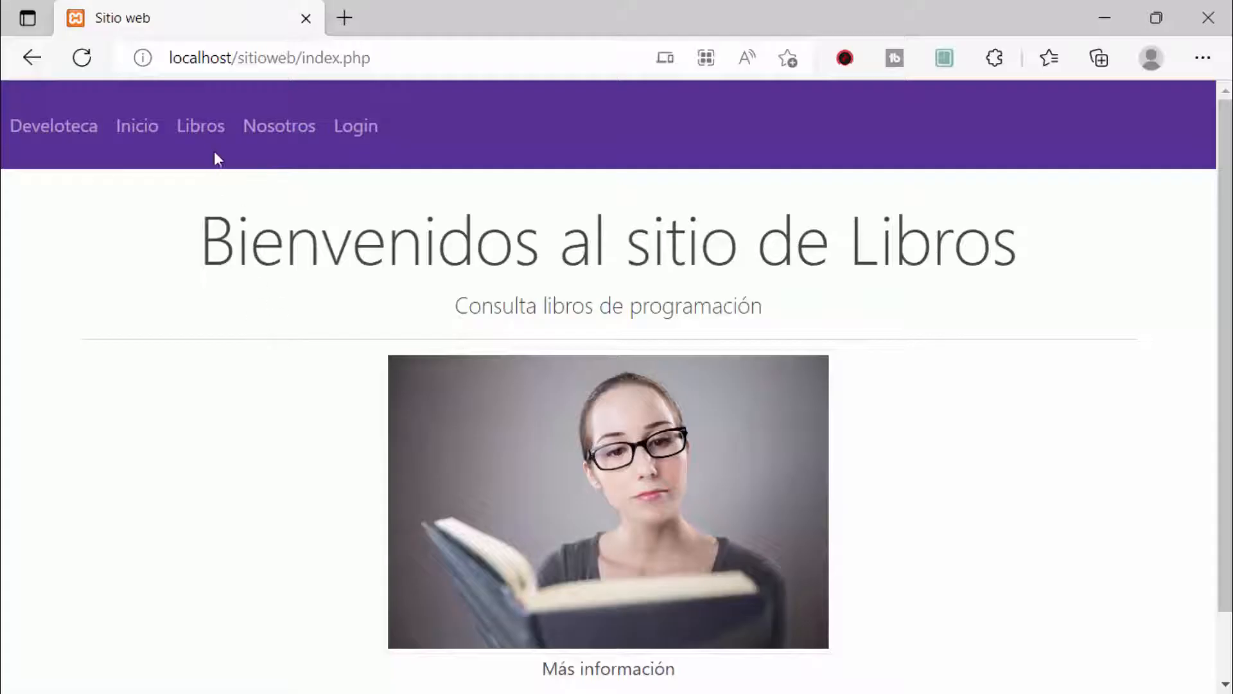
# Step: Open the Libros page and highlight productos.php in the address bar
pyautogui.click(204, 126)
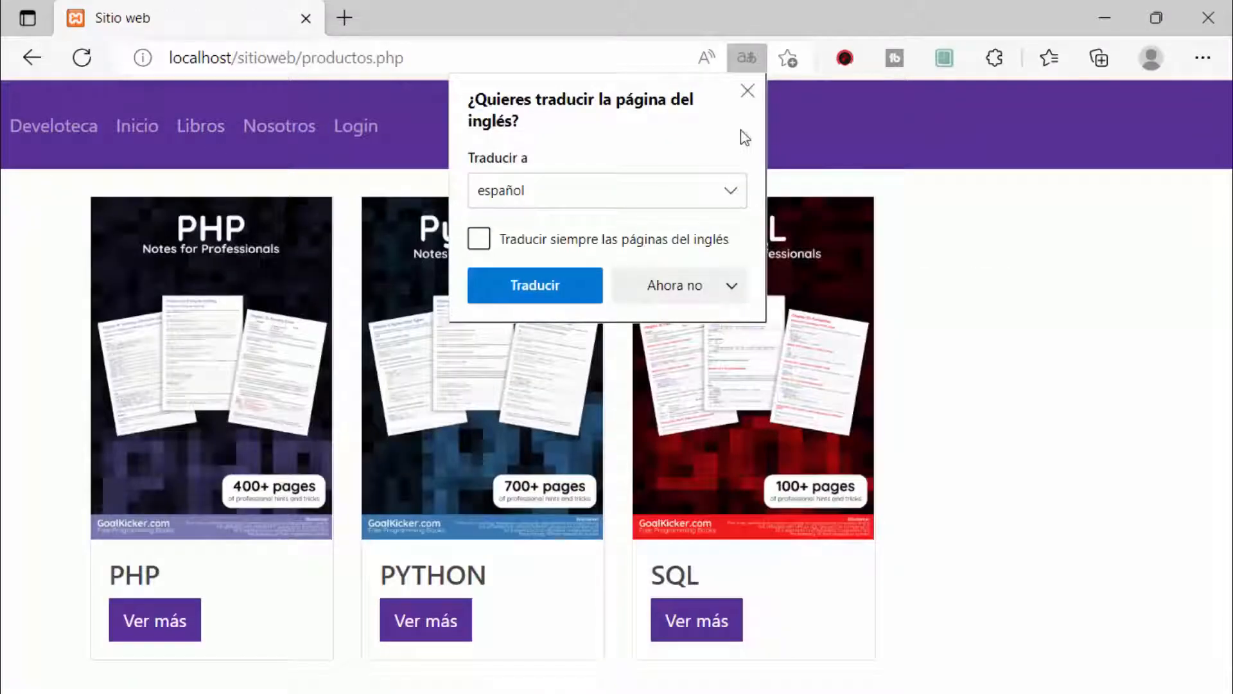
pyautogui.click(747, 91)
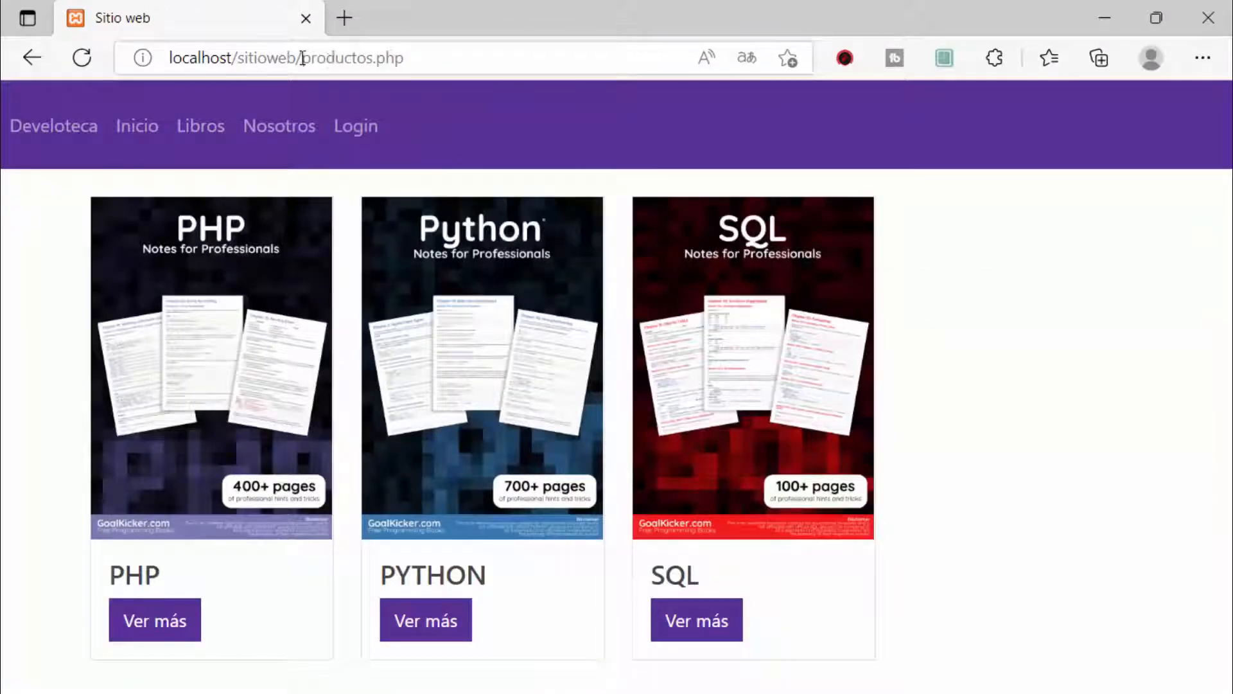
pyautogui.moveTo(302, 58); pyautogui.dragTo(924, 333)
pyautogui.click(726, 448)
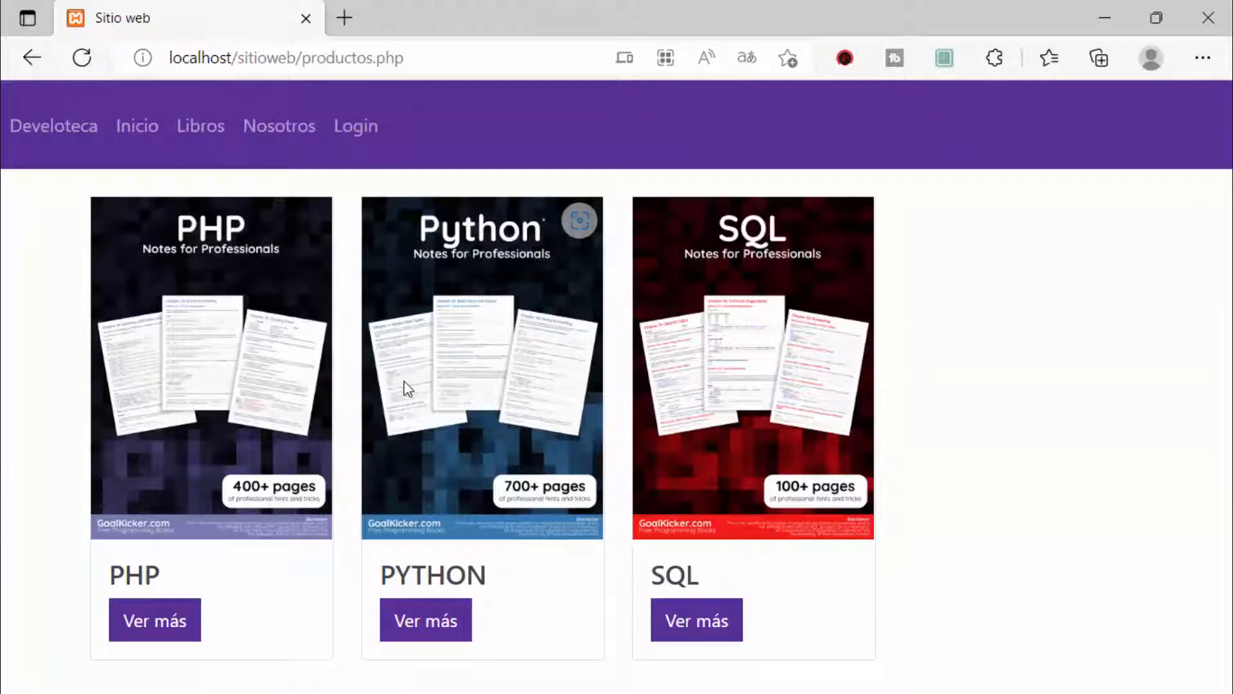
# Step: Return to the home page to show index.php, then reopen the Libros page
pyautogui.click(155, 127)
pyautogui.moveTo(371, 57); pyautogui.dragTo(295, 62)
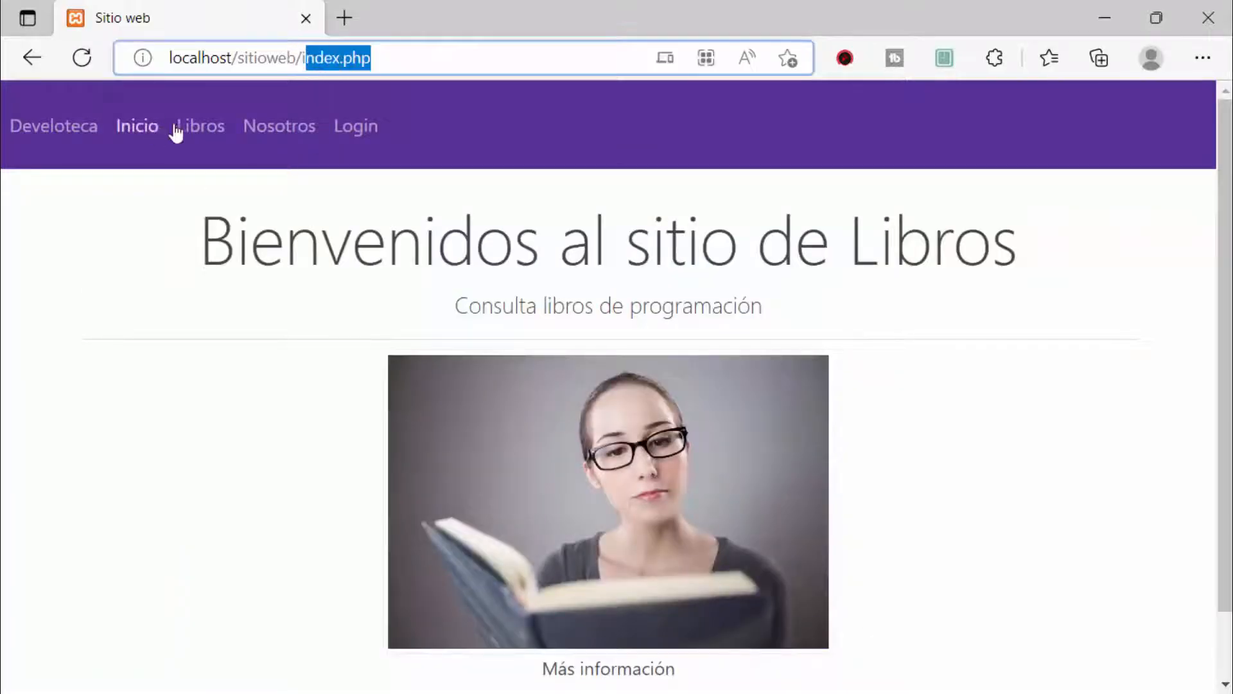
pyautogui.click(189, 128)
pyautogui.click(747, 91)
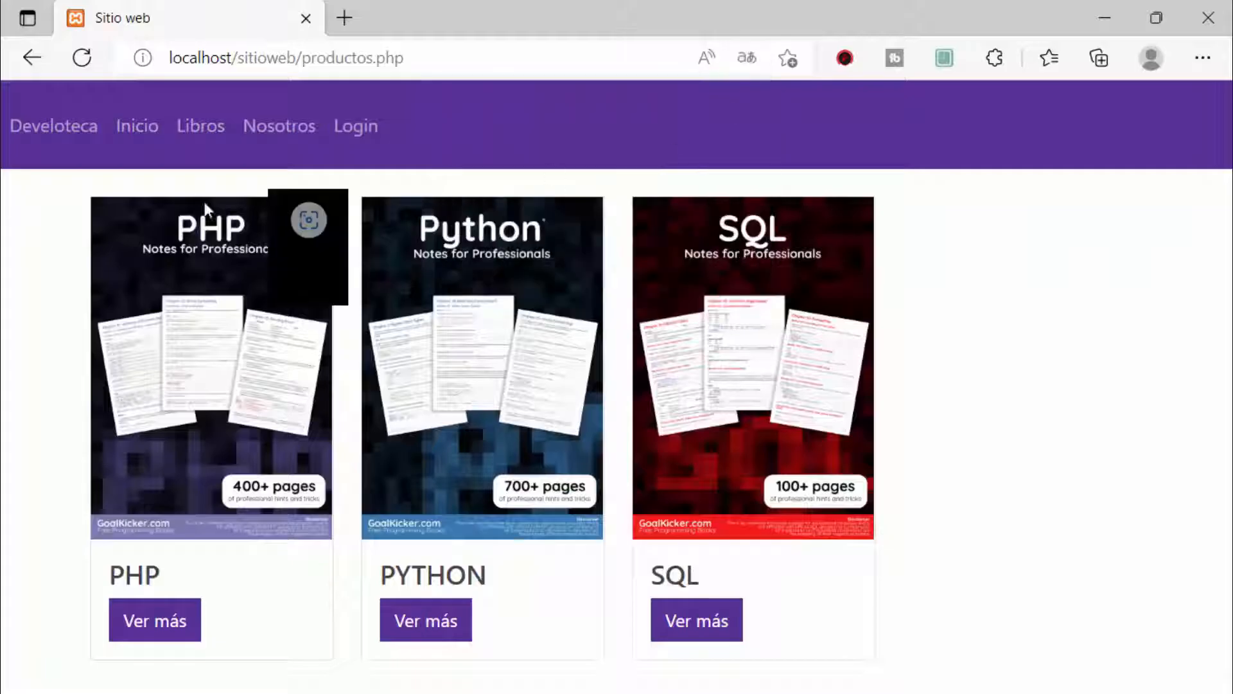
# Step: Box the three book cards with arrows at the SQL, Python and PHP covers, then go to Login
pyautogui.moveTo(59, 177)
pyautogui.mouseDown()
pyautogui.moveTo(911, 692)
pyautogui.moveTo(1023, 670)
pyautogui.mouseUp()
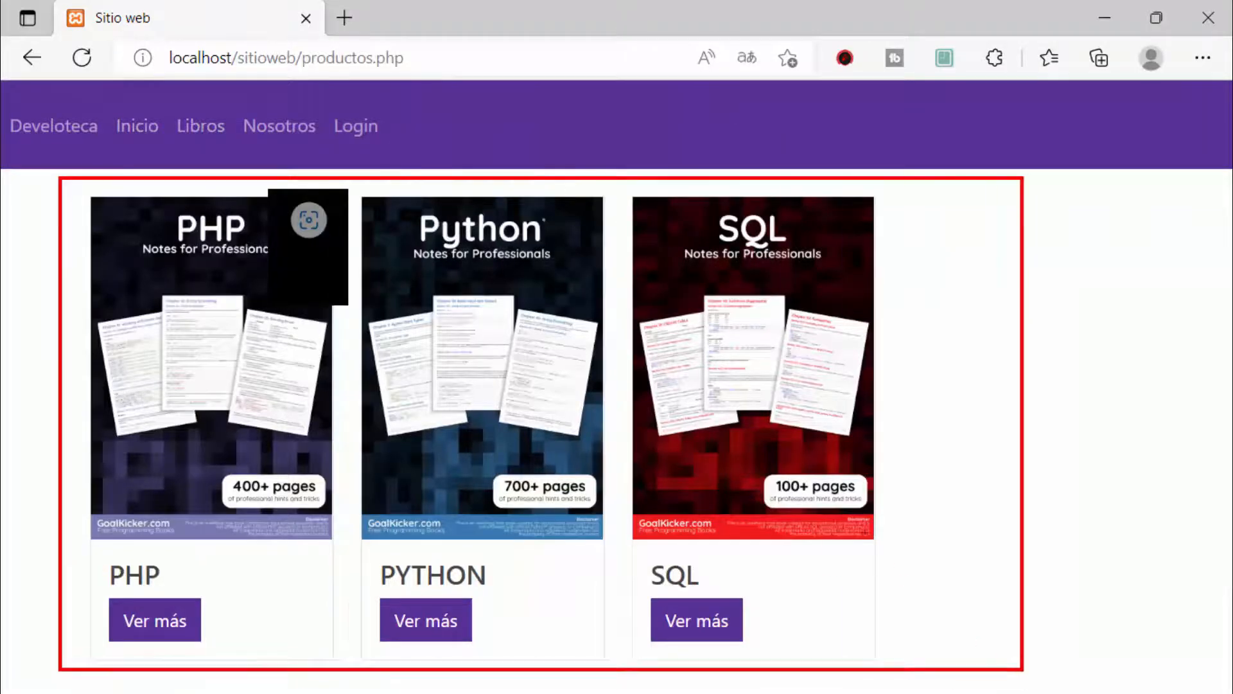
pyautogui.moveTo(942, 352); pyautogui.dragTo(841, 418)
pyautogui.moveTo(636, 326); pyautogui.dragTo(514, 392)
pyautogui.moveTo(352, 335); pyautogui.dragTo(225, 381)
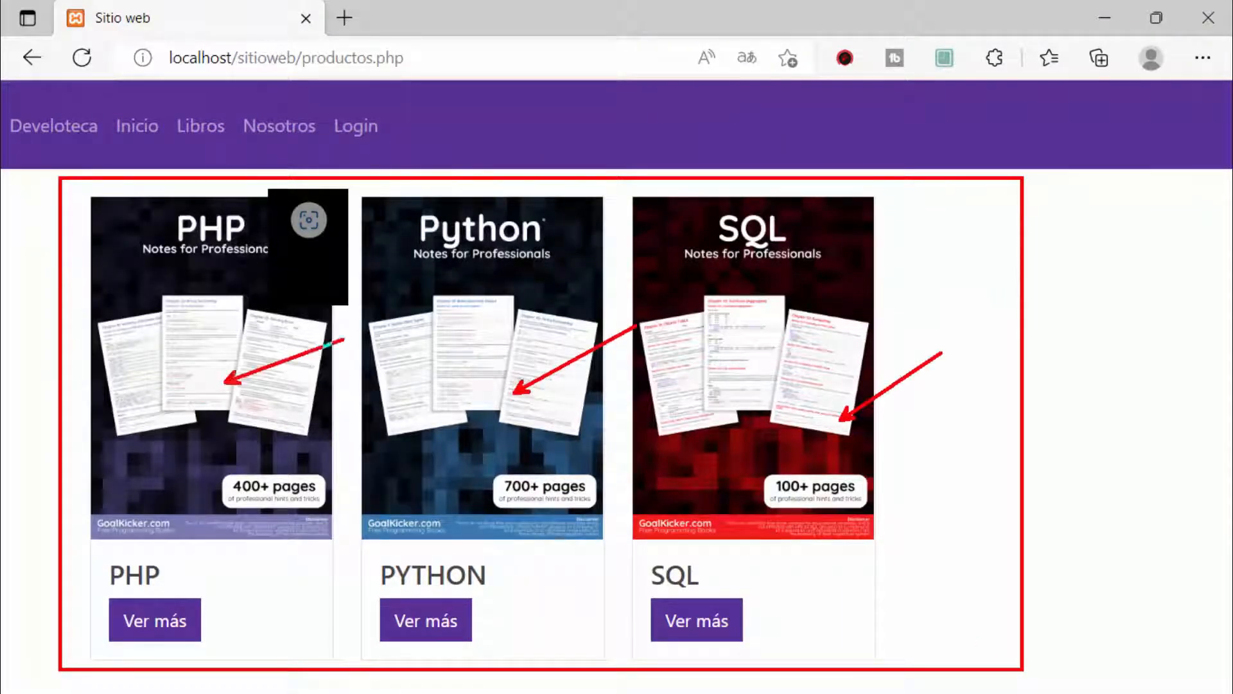
pyautogui.click(355, 137)
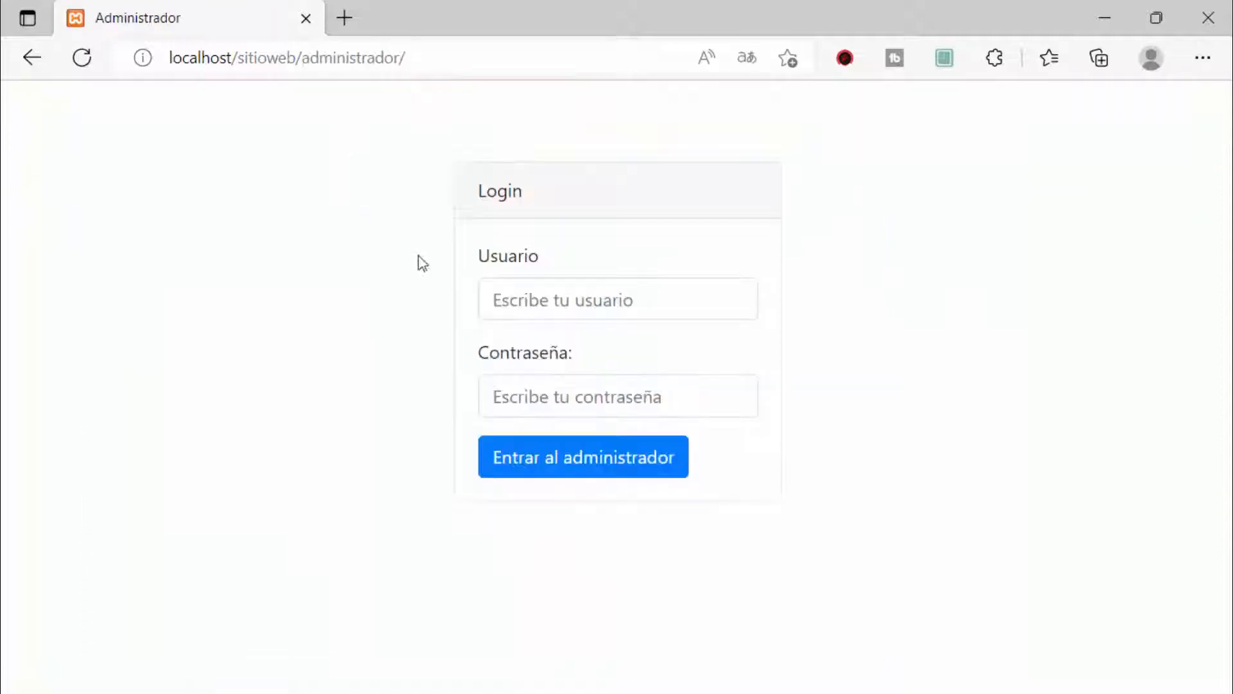
# Step: Log in with the saved administrator user name and the account password
pyautogui.click(532, 305)
pyautogui.click(507, 377)
pyautogui.click(523, 396)
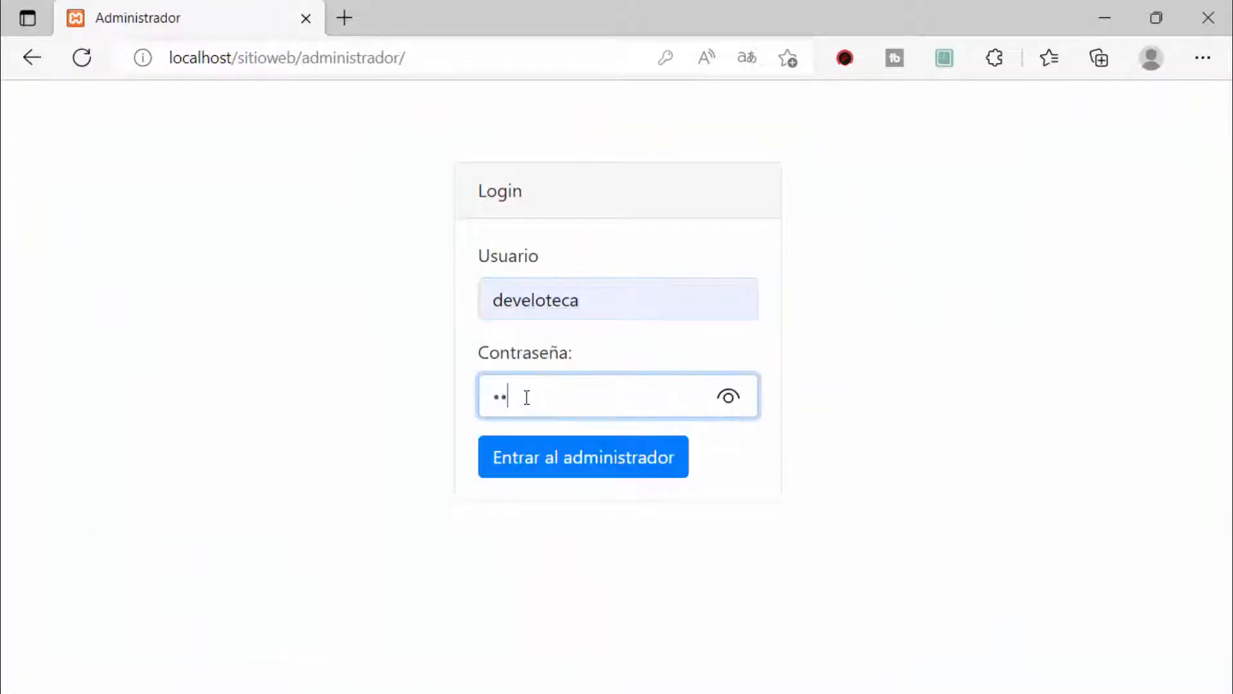
pyautogui.press('Return')
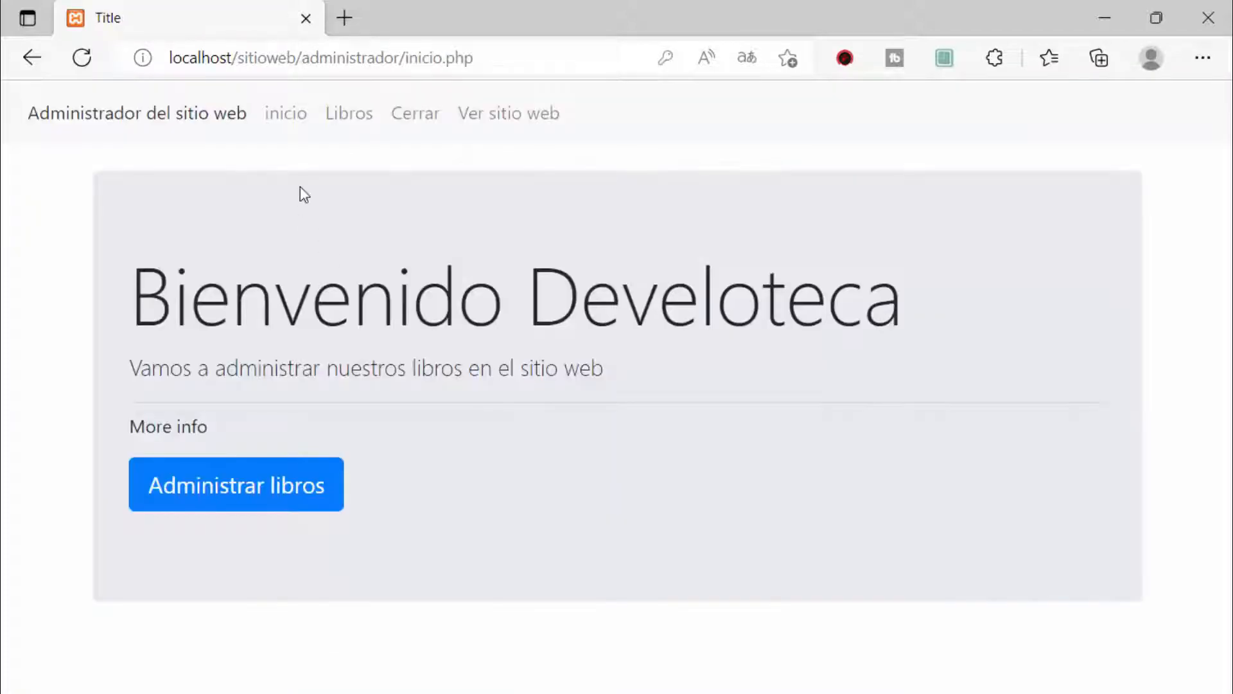
# Step: Open the admin Libros page, box the PHP, PYTHON and SQL rows, then minimize Edge
pyautogui.click(339, 116)
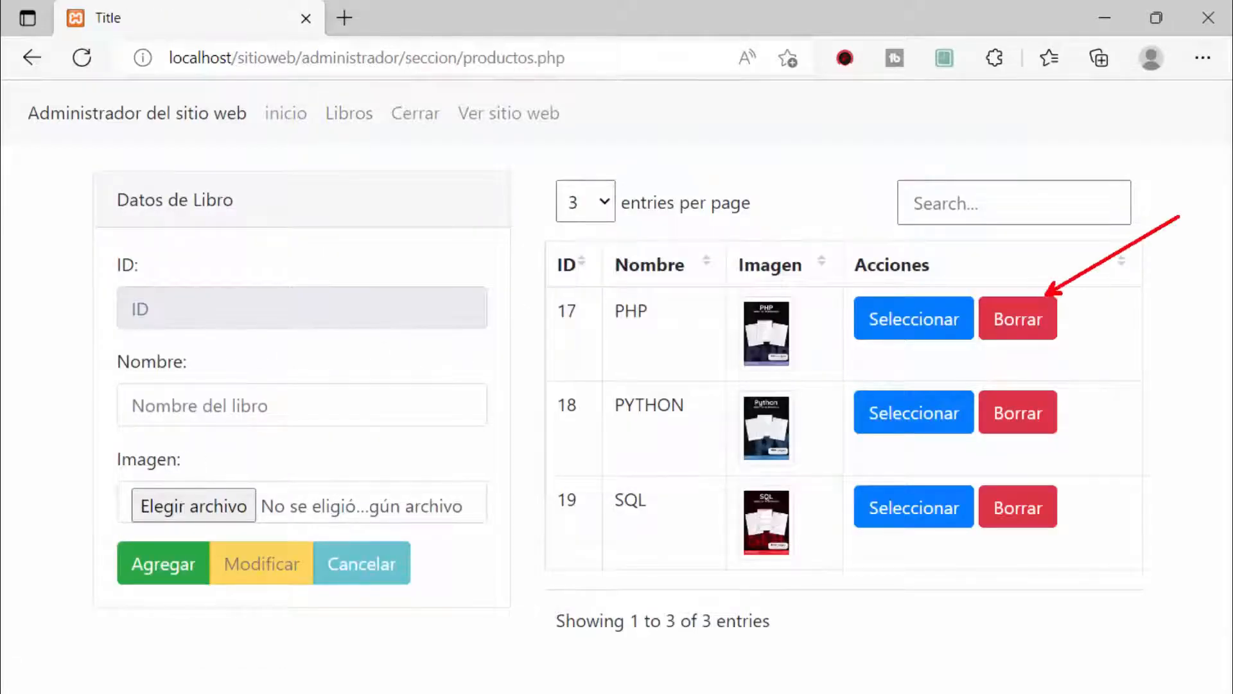
pyautogui.moveTo(547, 264)
pyautogui.mouseDown()
pyautogui.moveTo(1073, 550)
pyautogui.moveTo(1109, 553)
pyautogui.mouseUp()
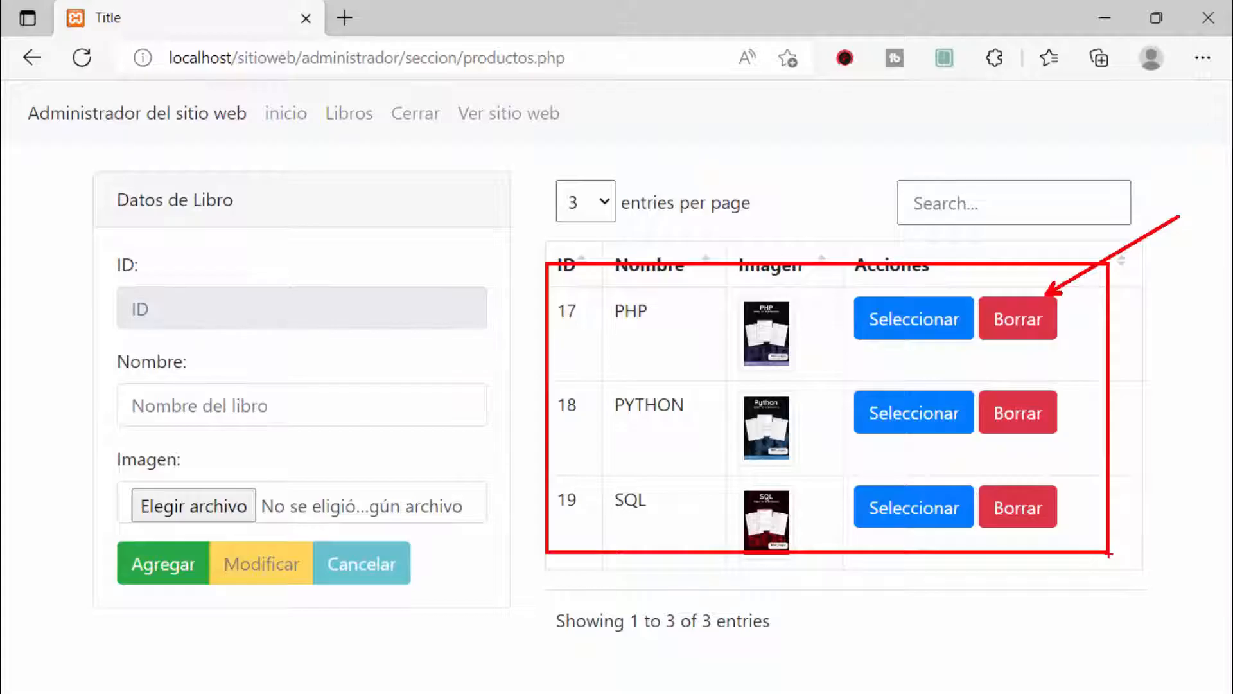
pyautogui.press('Escape')
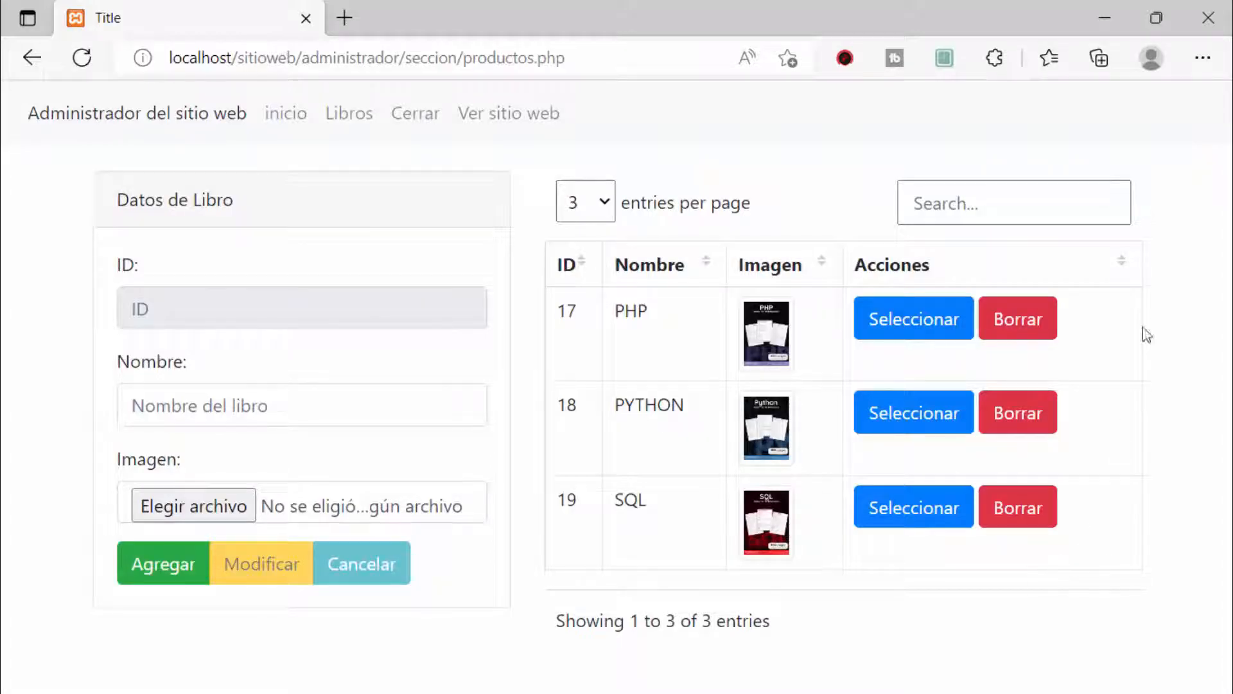
pyautogui.click(1105, 18)
# Step: Mark the C:\xampp\htdocs location and the sitioweb folder with red boxes and arrows
pyautogui.click(647, 334)
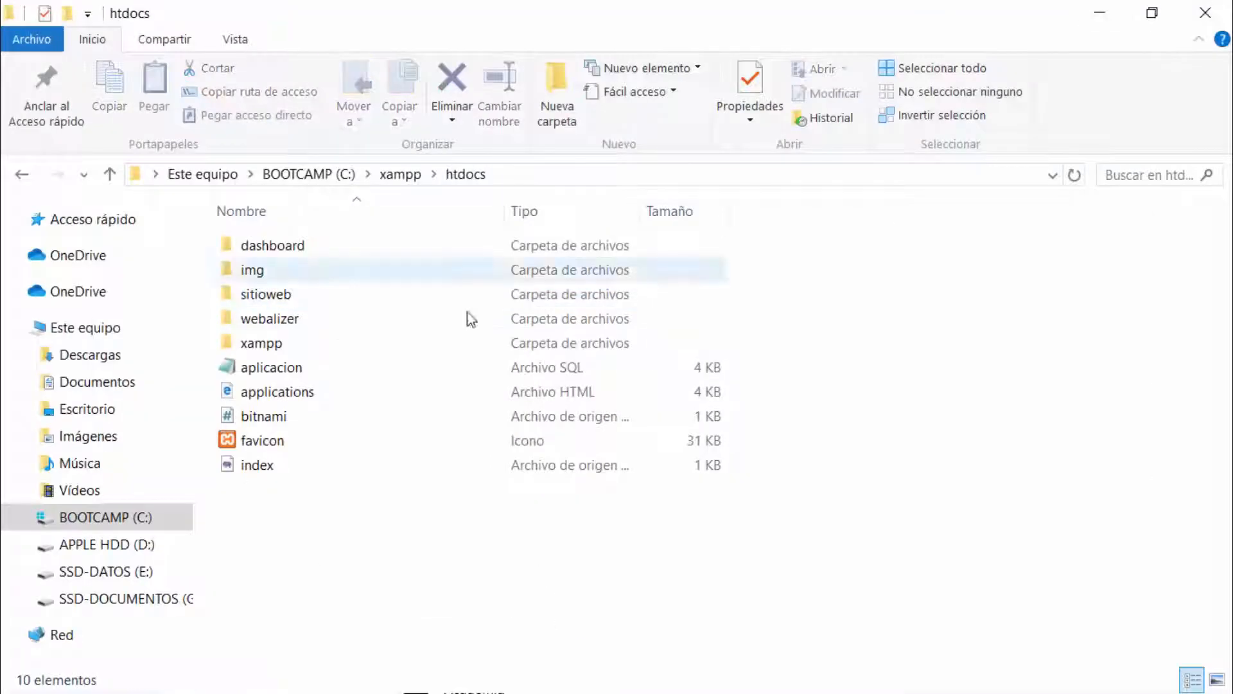
pyautogui.hotkey('ctrl', '2')
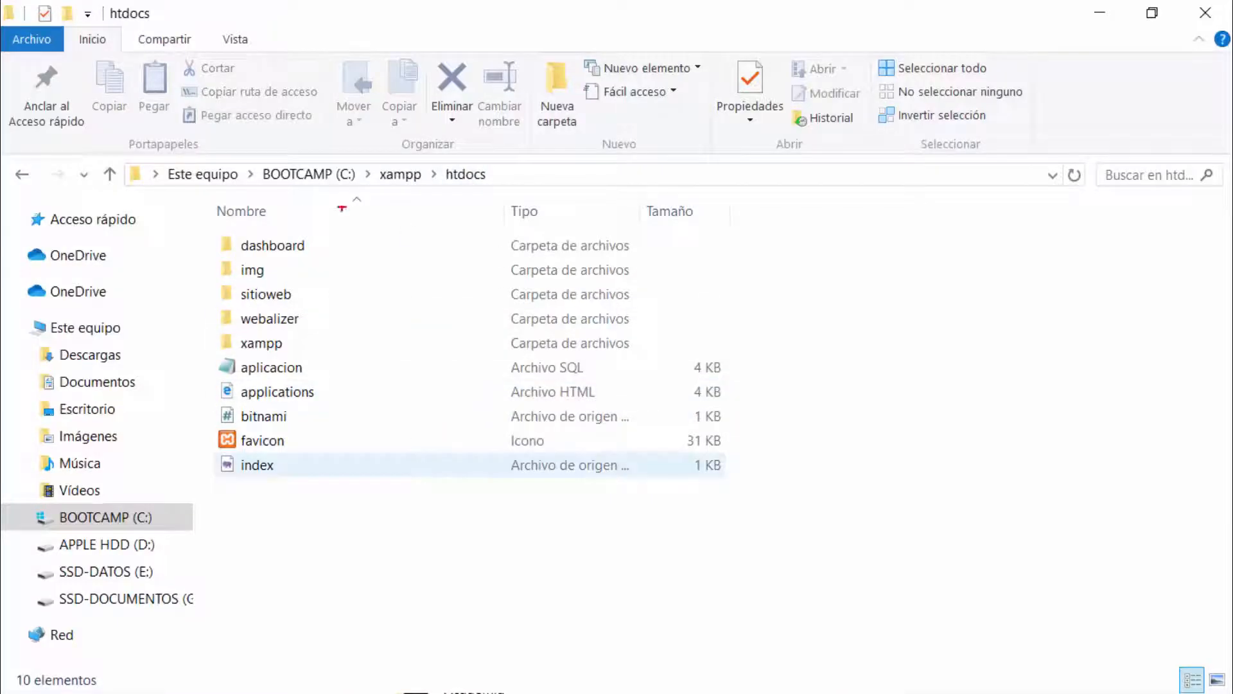
pyautogui.moveTo(357, 154); pyautogui.dragTo(536, 193)
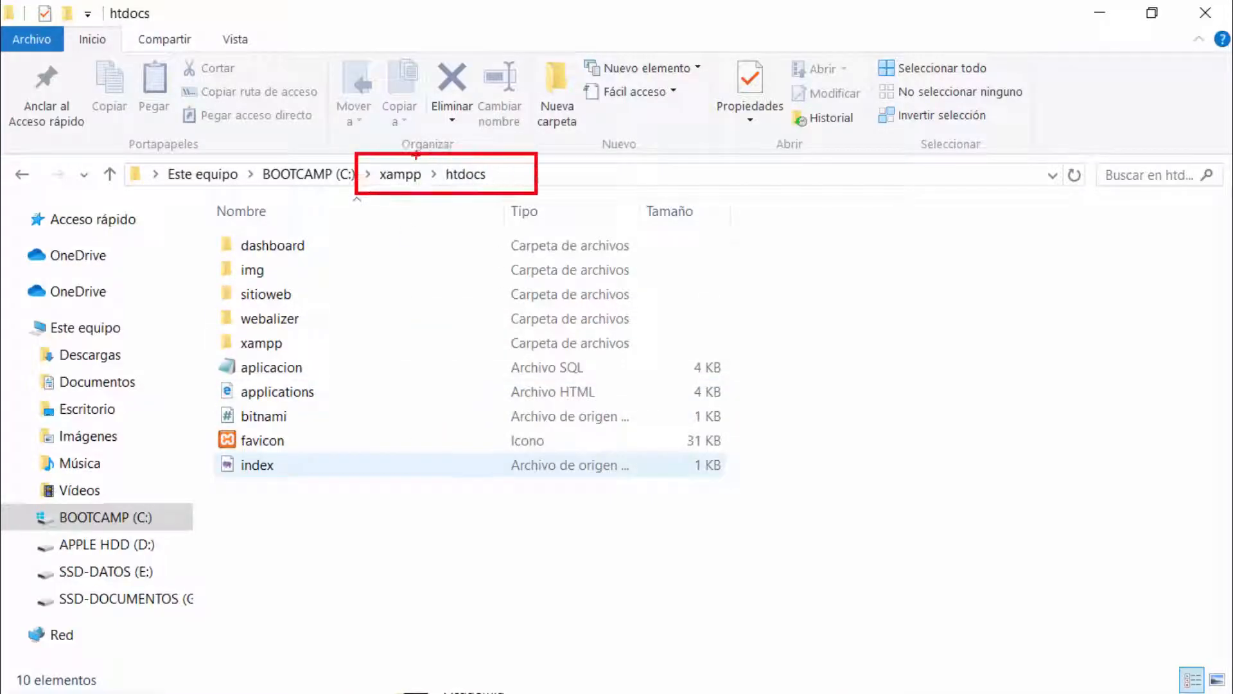
pyautogui.moveTo(416, 155); pyautogui.dragTo(506, 62)
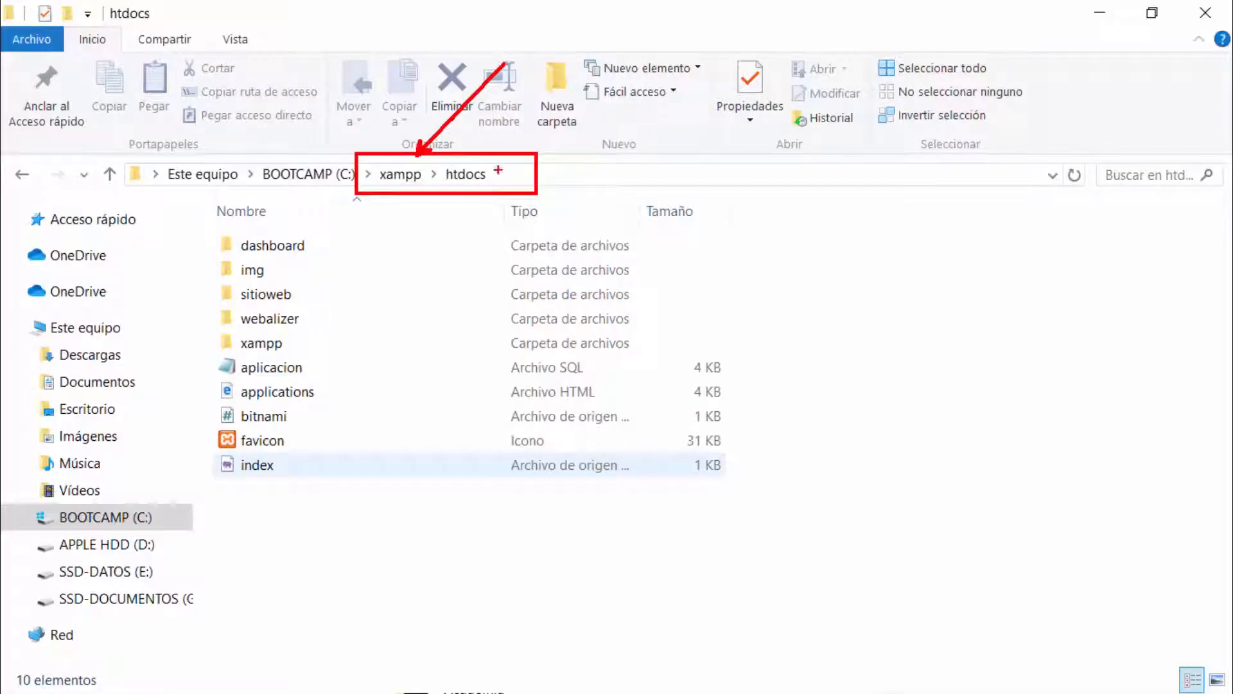
pyautogui.moveTo(498, 170); pyautogui.dragTo(634, 132)
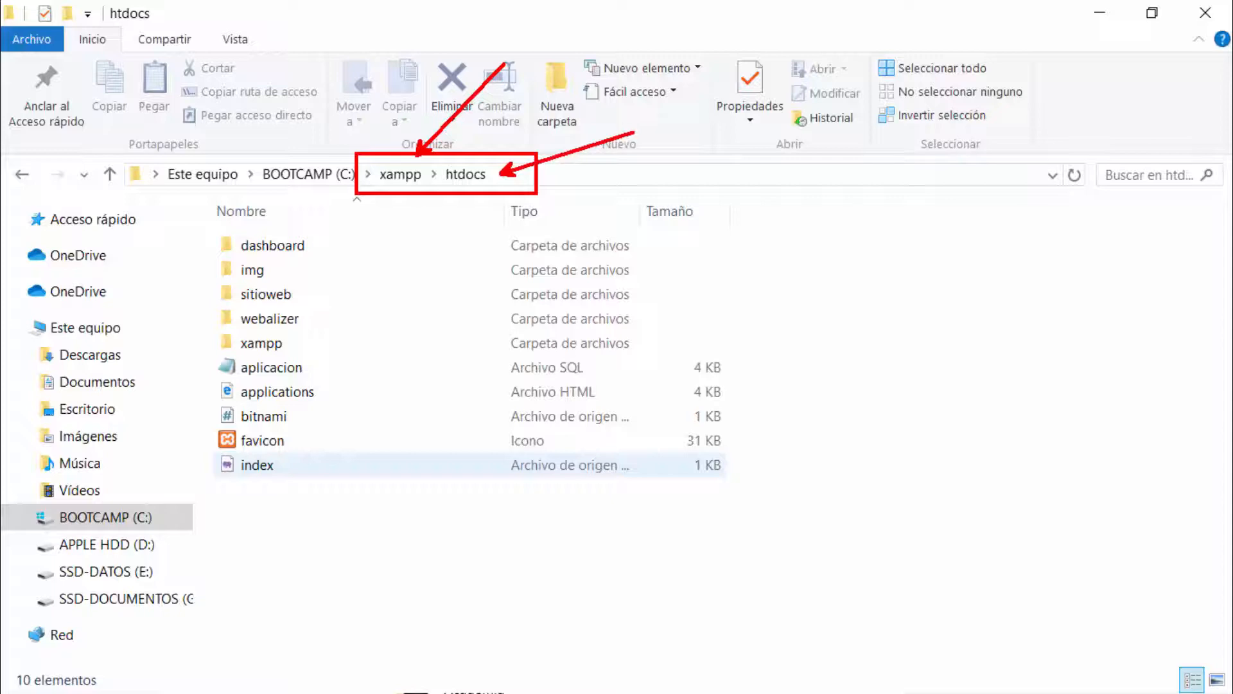
pyautogui.moveTo(206, 277); pyautogui.dragTo(699, 307)
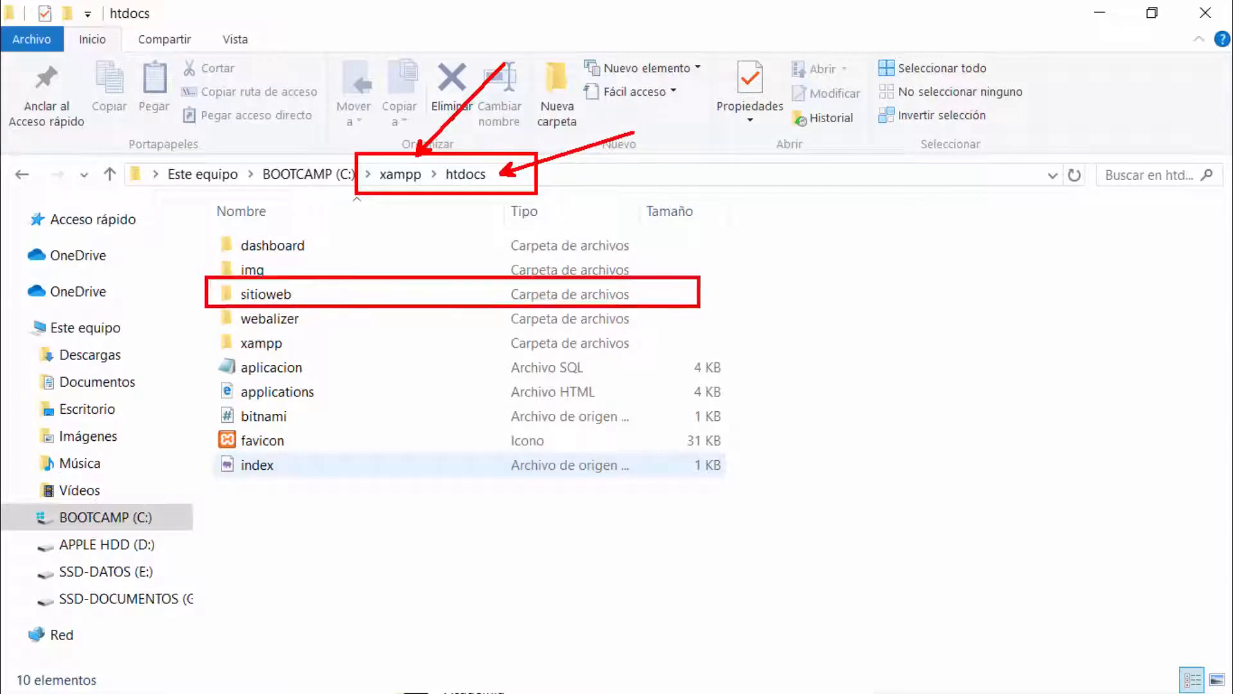
pyautogui.moveTo(326, 289); pyautogui.dragTo(499, 255)
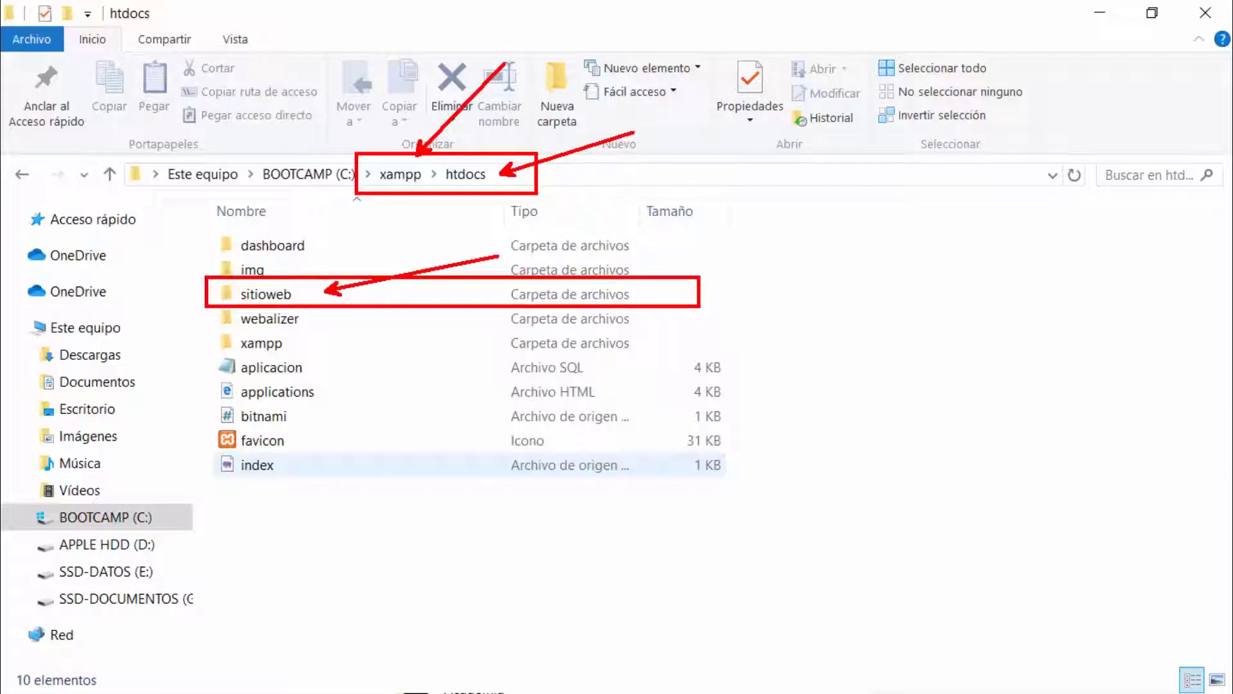
# Step: Open the sitioweb folder and select all eight items inside it
pyautogui.doubleClick(298, 288)
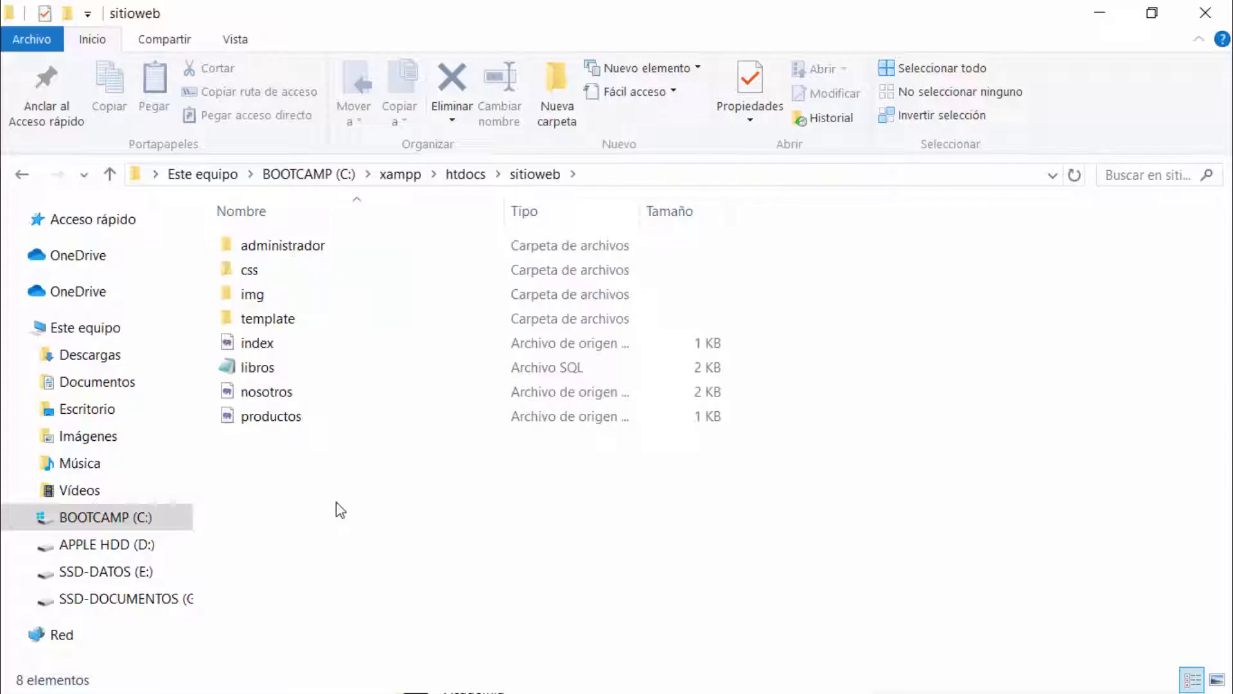
pyautogui.click(276, 253)
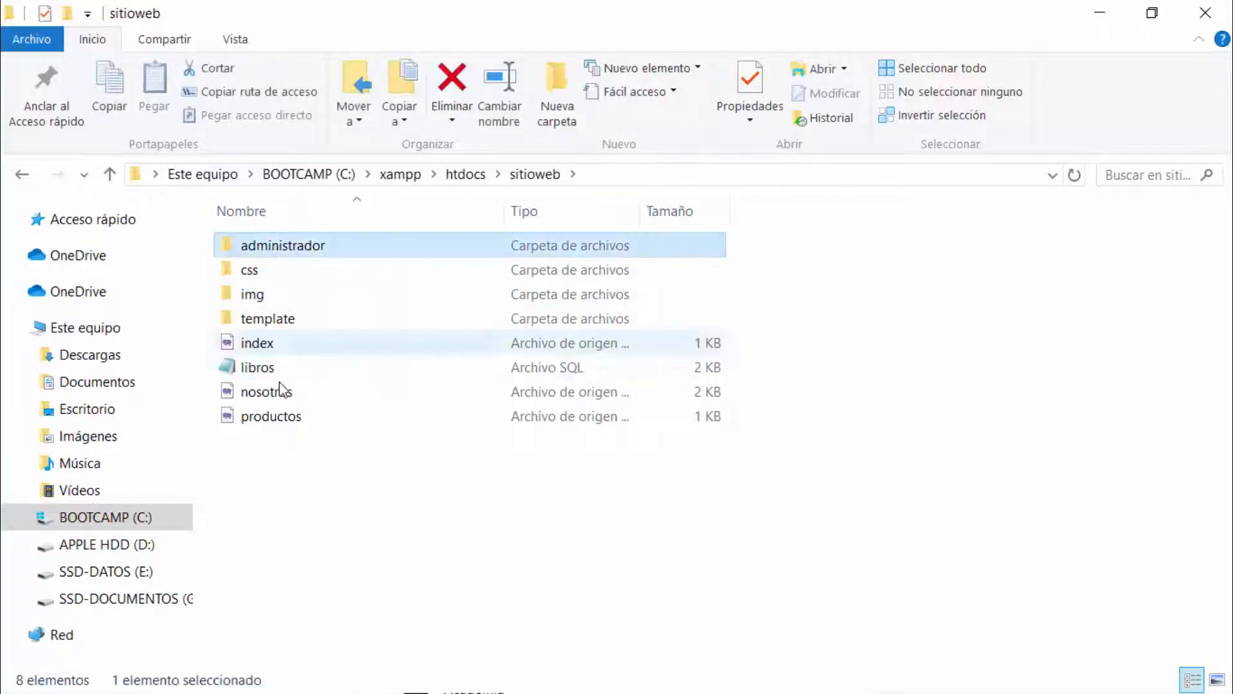
pyautogui.keyDown('shift'); pyautogui.click(280, 418); pyautogui.keyUp('shift')
pyautogui.click(298, 517)
pyautogui.click(264, 343)
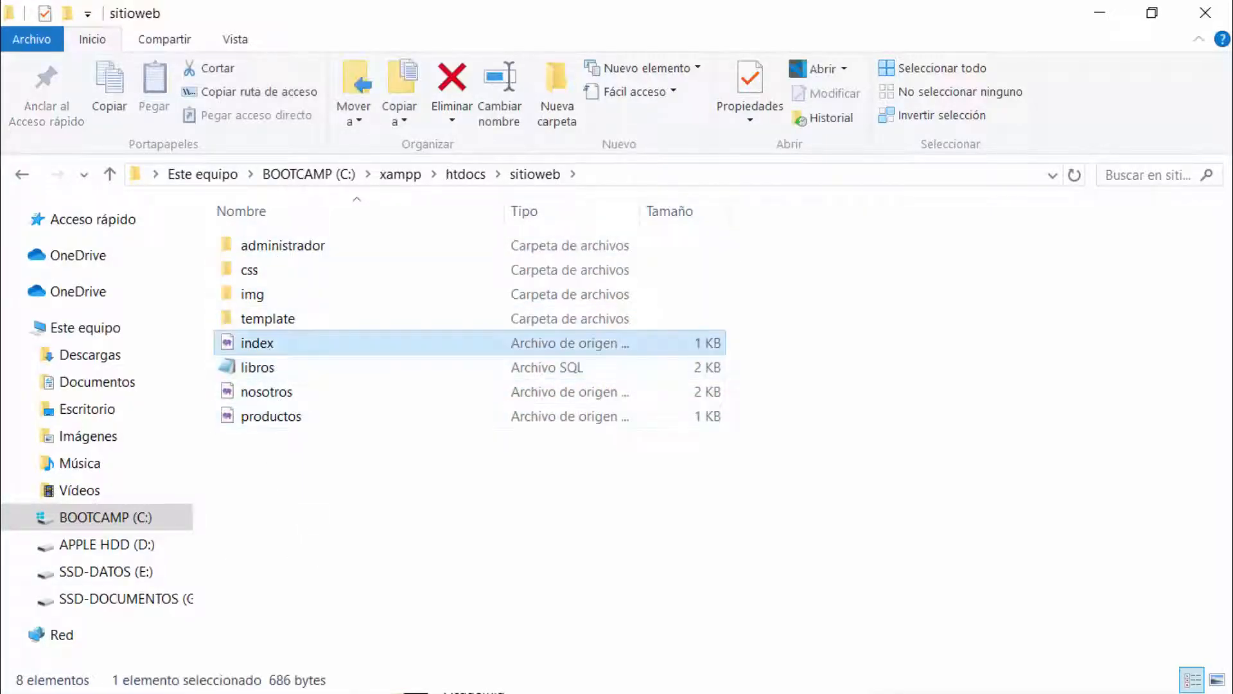
pyautogui.moveTo(546, 602); pyautogui.dragTo(277, 249)
# Step: Compress all eight sitioweb items with WinRAR into a ZIP-format archive named sitioweb.zip
pyautogui.rightClick(283, 275)
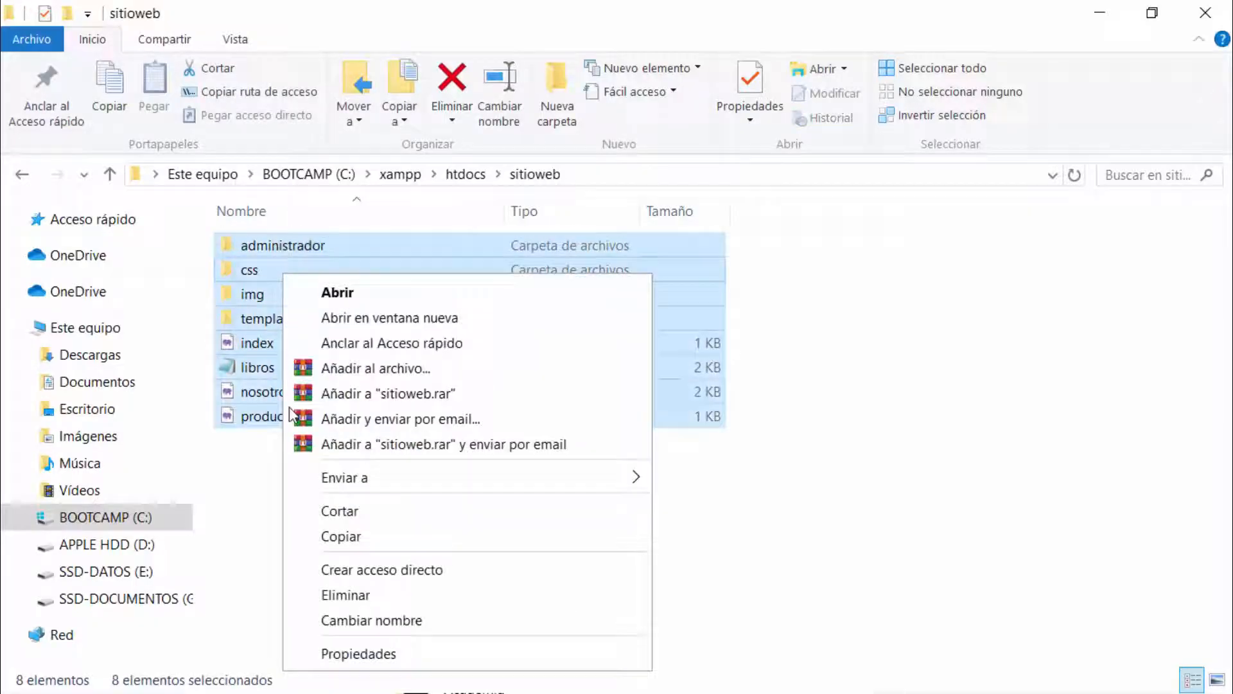
pyautogui.click(377, 376)
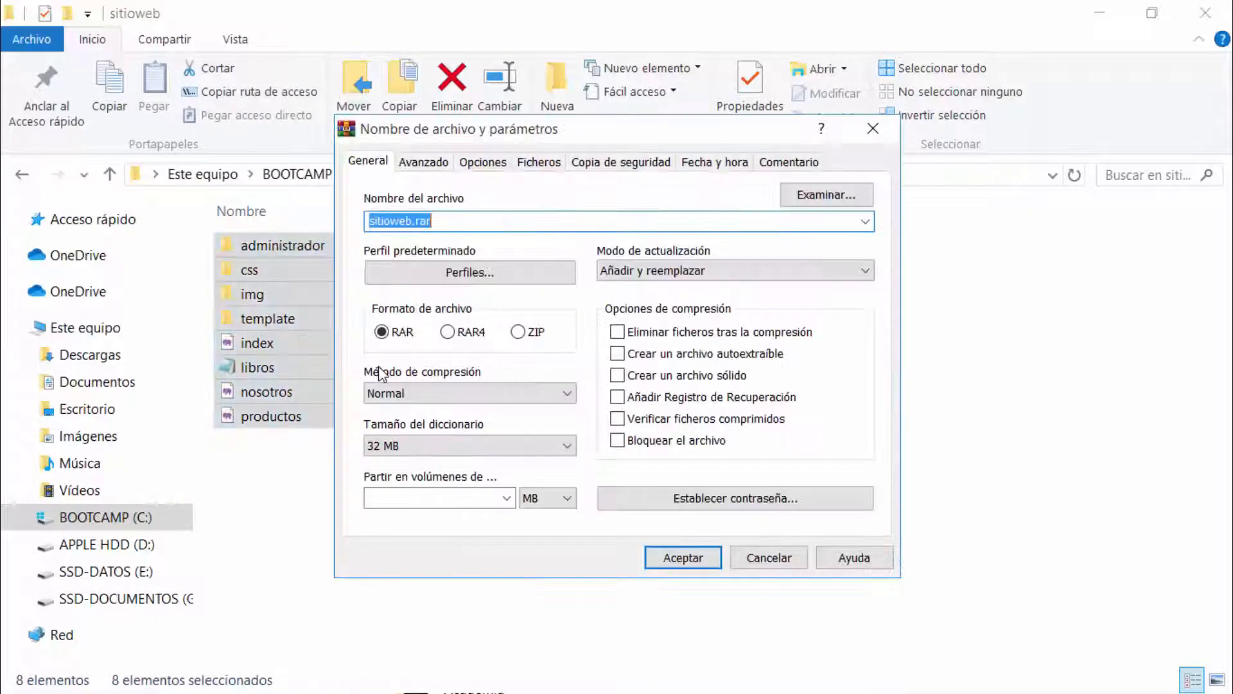
pyautogui.click(476, 221)
pyautogui.doubleClick(446, 223)
pyautogui.click(498, 221)
pyautogui.click(518, 332)
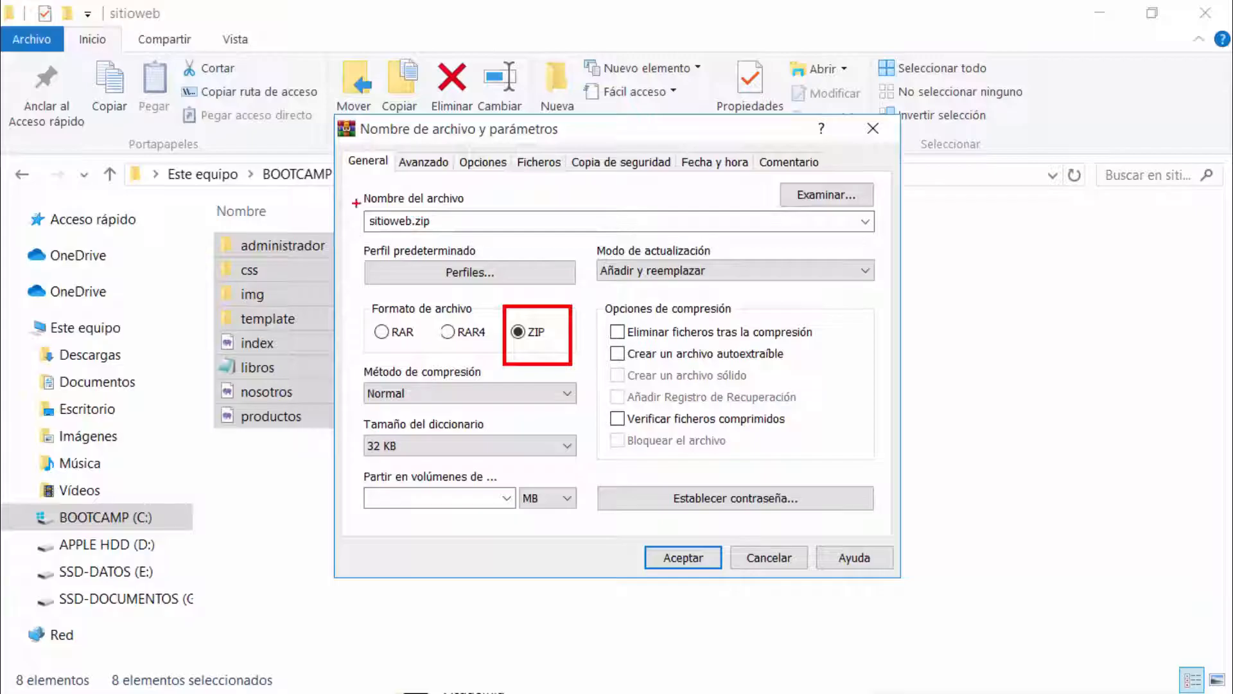
pyautogui.moveTo(355, 203)
pyautogui.mouseDown()
pyautogui.moveTo(426, 243)
pyautogui.moveTo(474, 242)
pyautogui.moveTo(552, 192)
pyautogui.mouseUp()
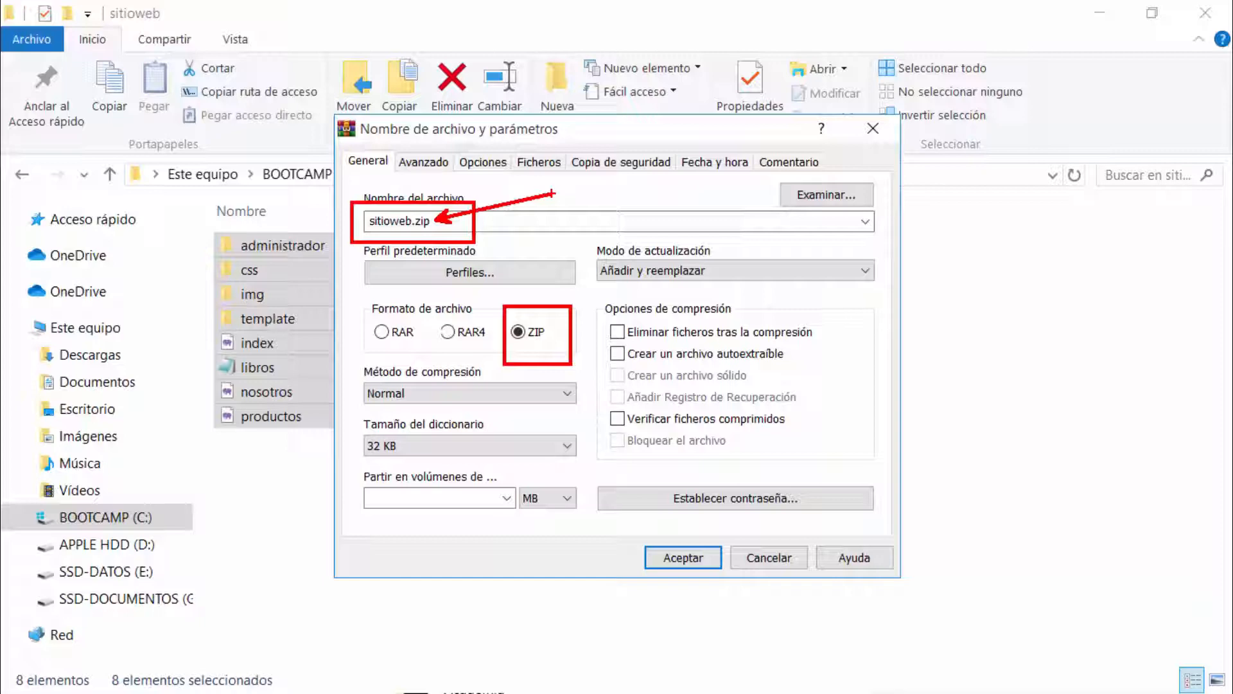
pyautogui.click(675, 559)
pyautogui.click(293, 449)
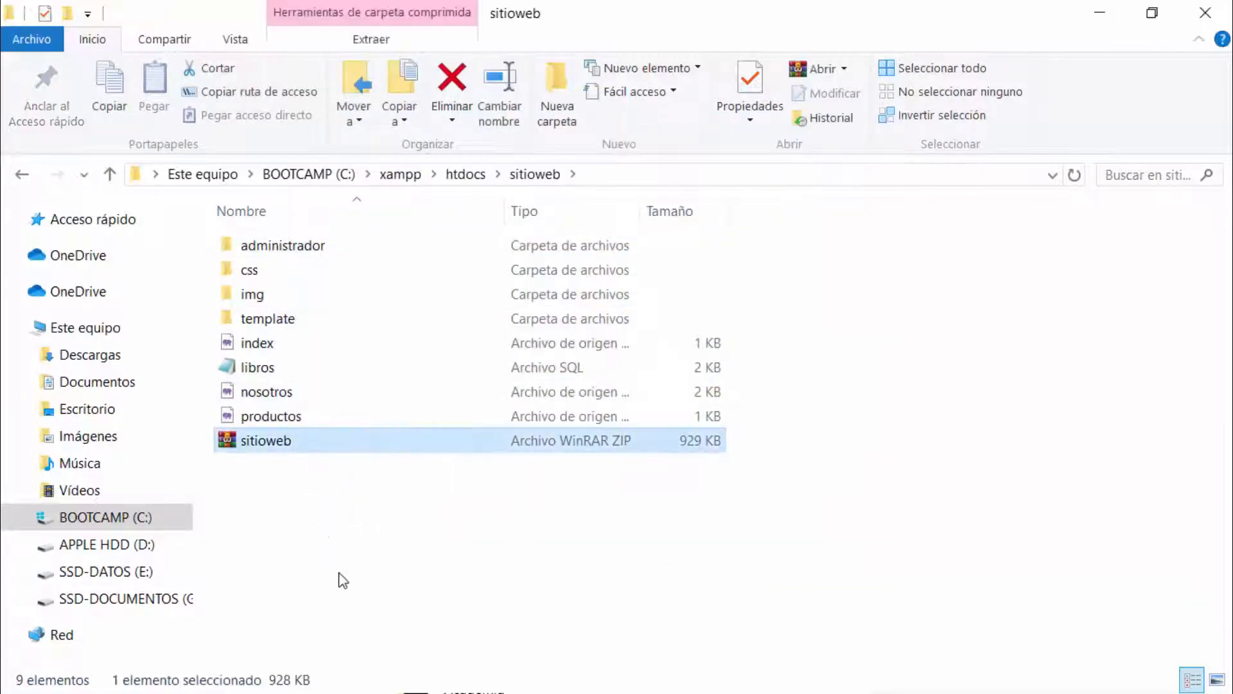
# Step: Open the old libros SQL dump in a maximized window to review its contents, then close it
pyautogui.moveTo(379, 601); pyautogui.dragTo(291, 451)
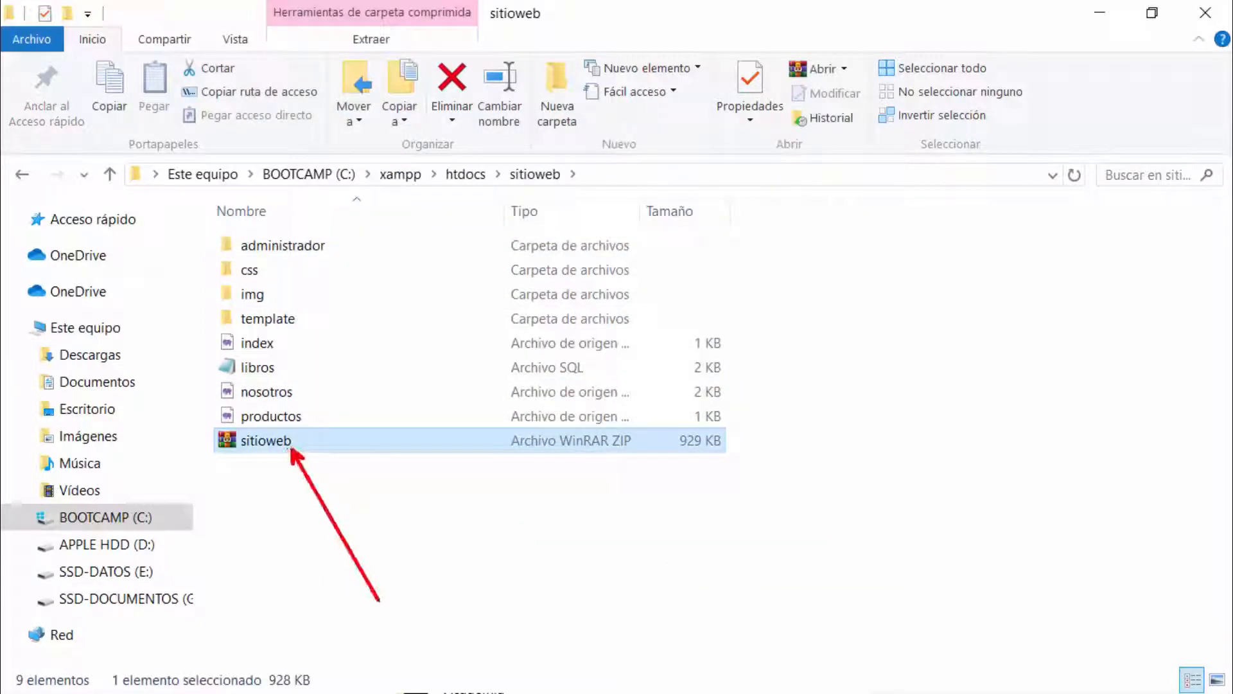
pyautogui.press('Escape')
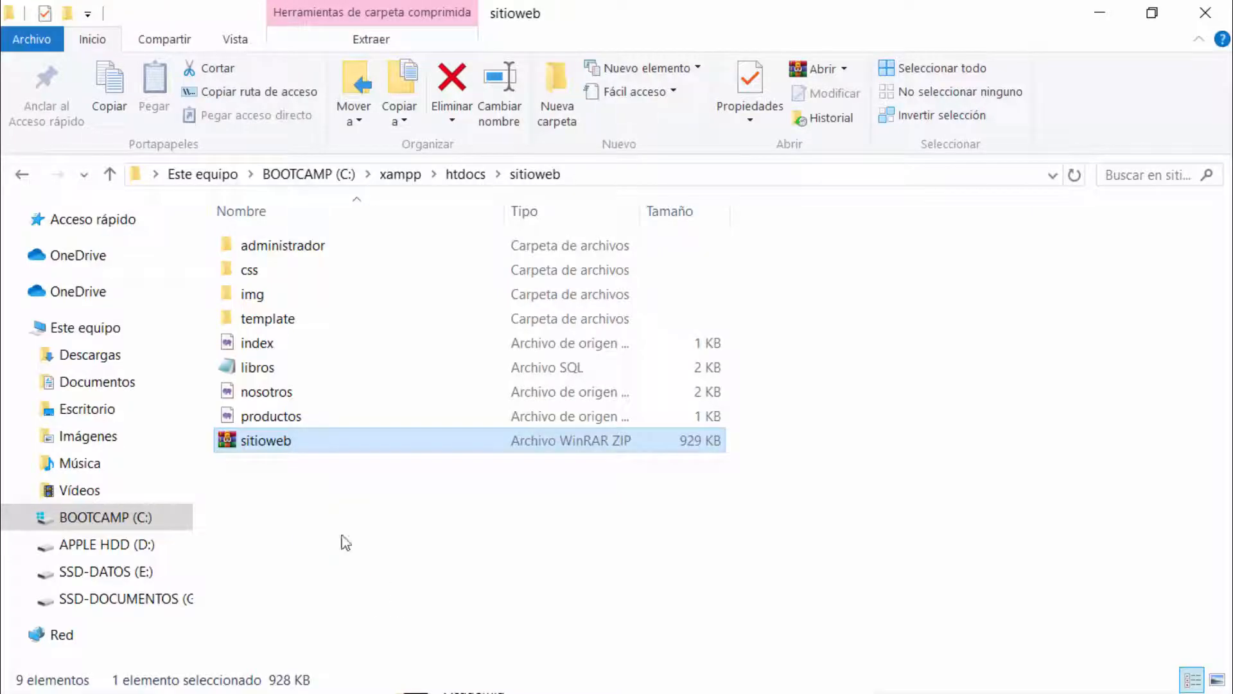
pyautogui.click(277, 373)
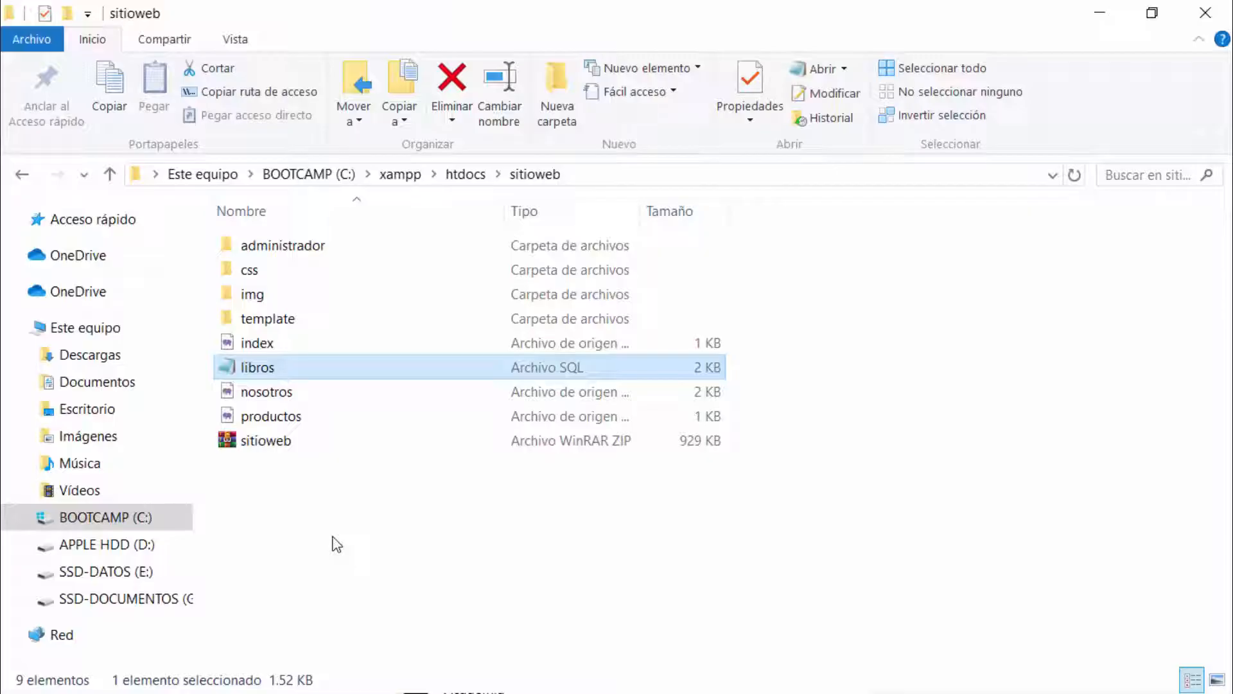
pyautogui.doubleClick(323, 374)
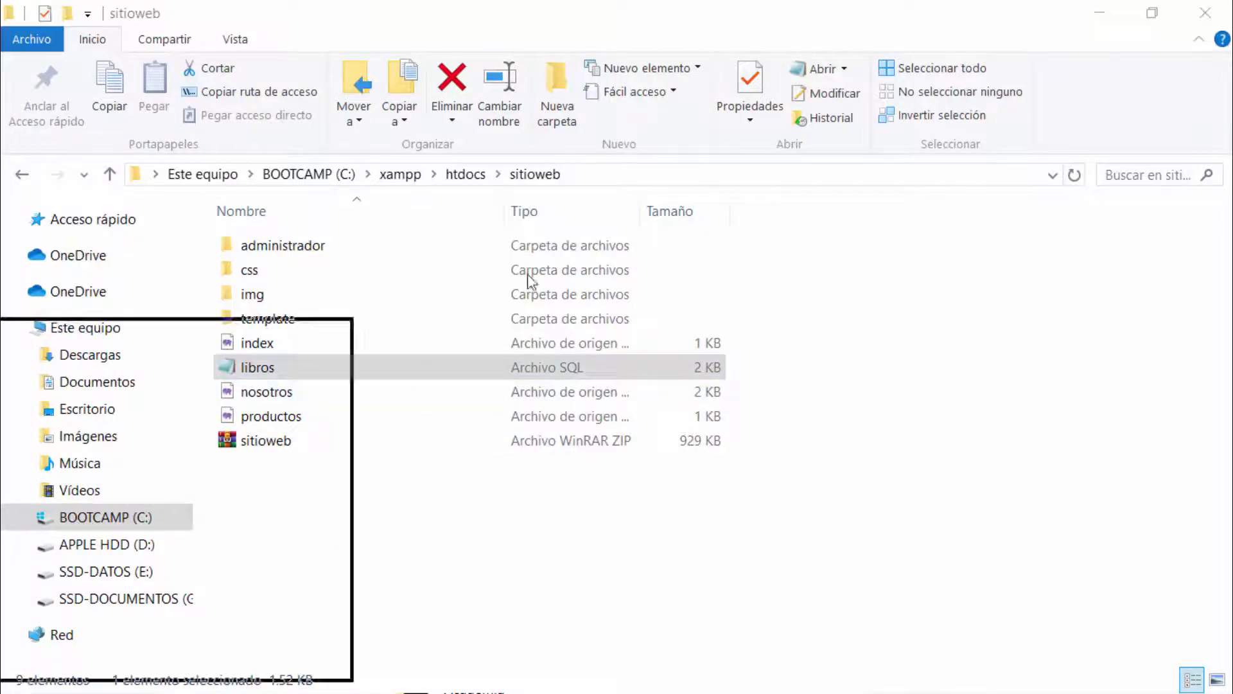
pyautogui.doubleClick(654, 242)
pyautogui.moveTo(617, 340); pyautogui.dragTo(9, 62)
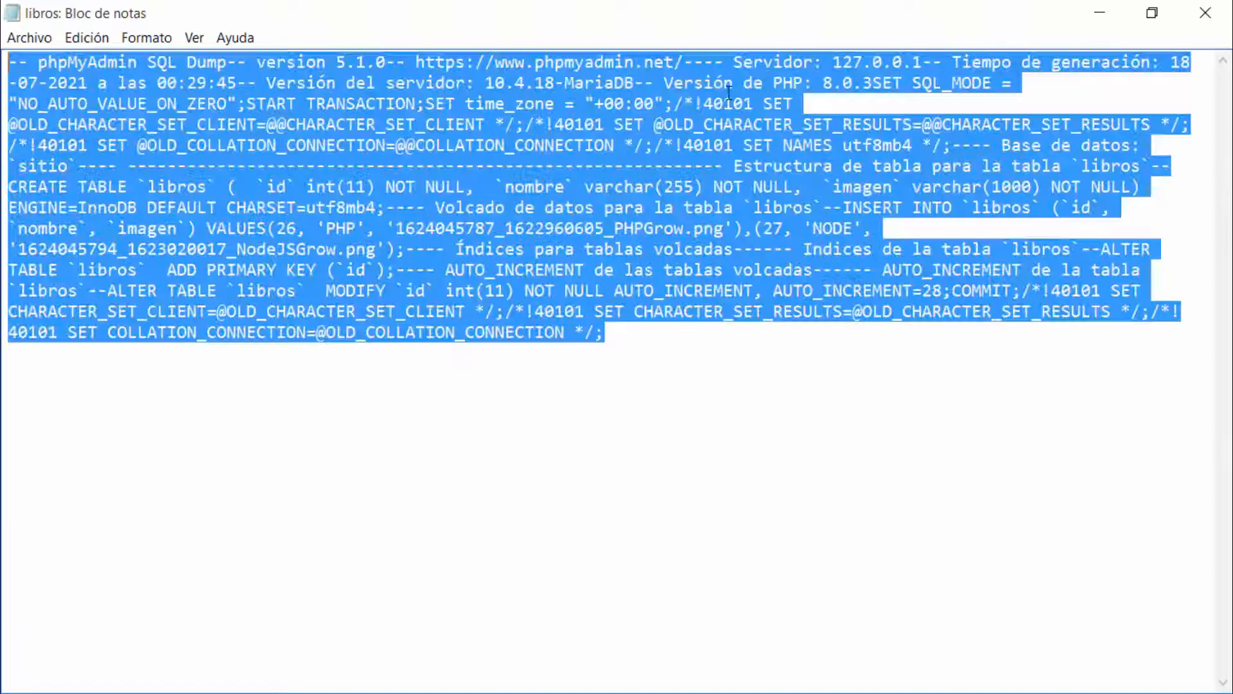
pyautogui.click(1218, 17)
# Step: Delete the old libros SQL file from the sitioweb folder
pyautogui.click(572, 602)
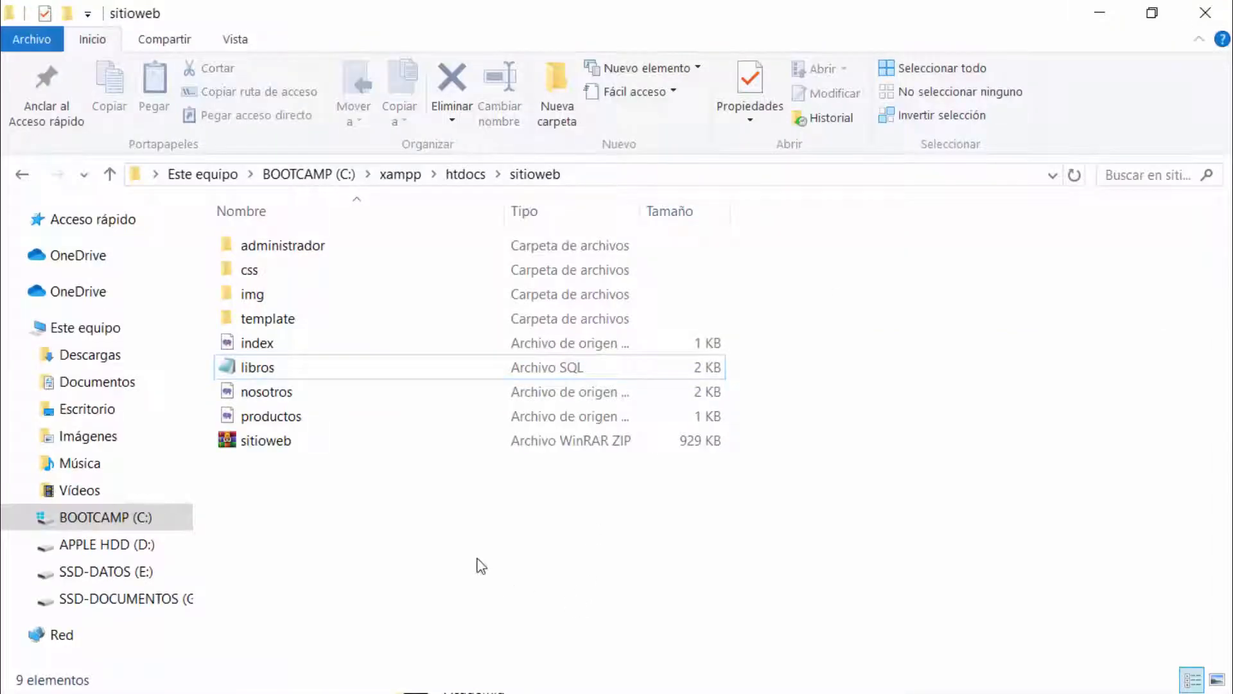
pyautogui.click(266, 373)
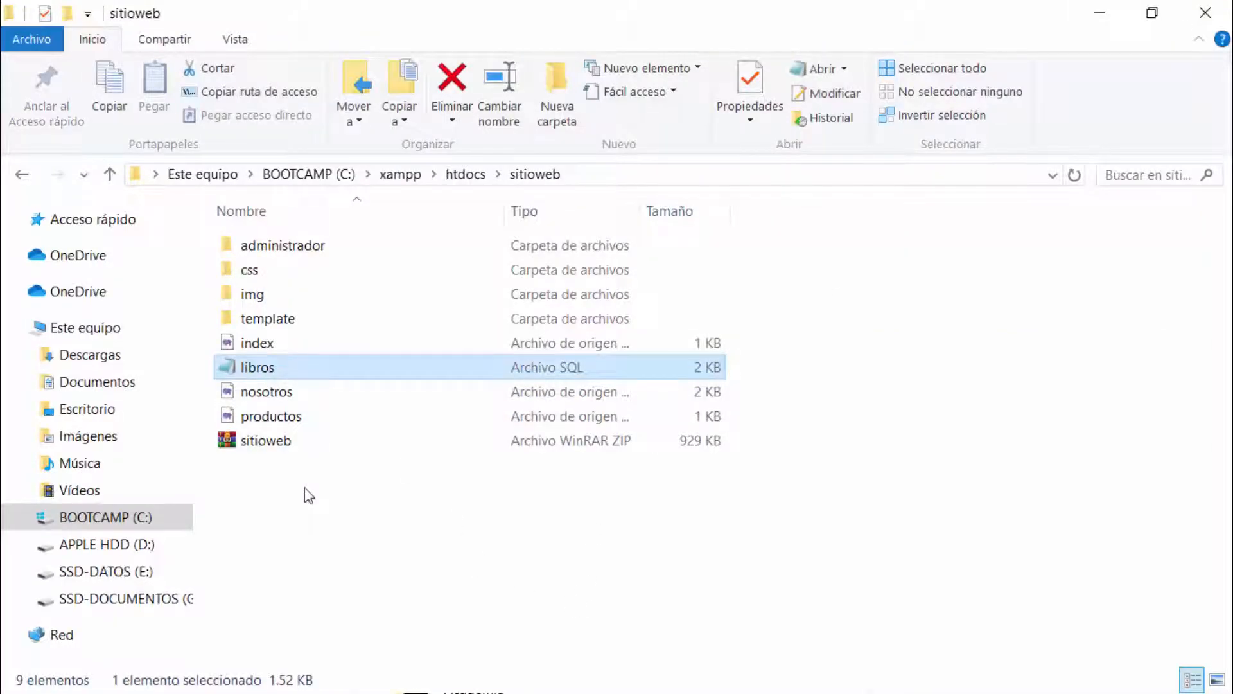
pyautogui.press('Delete')
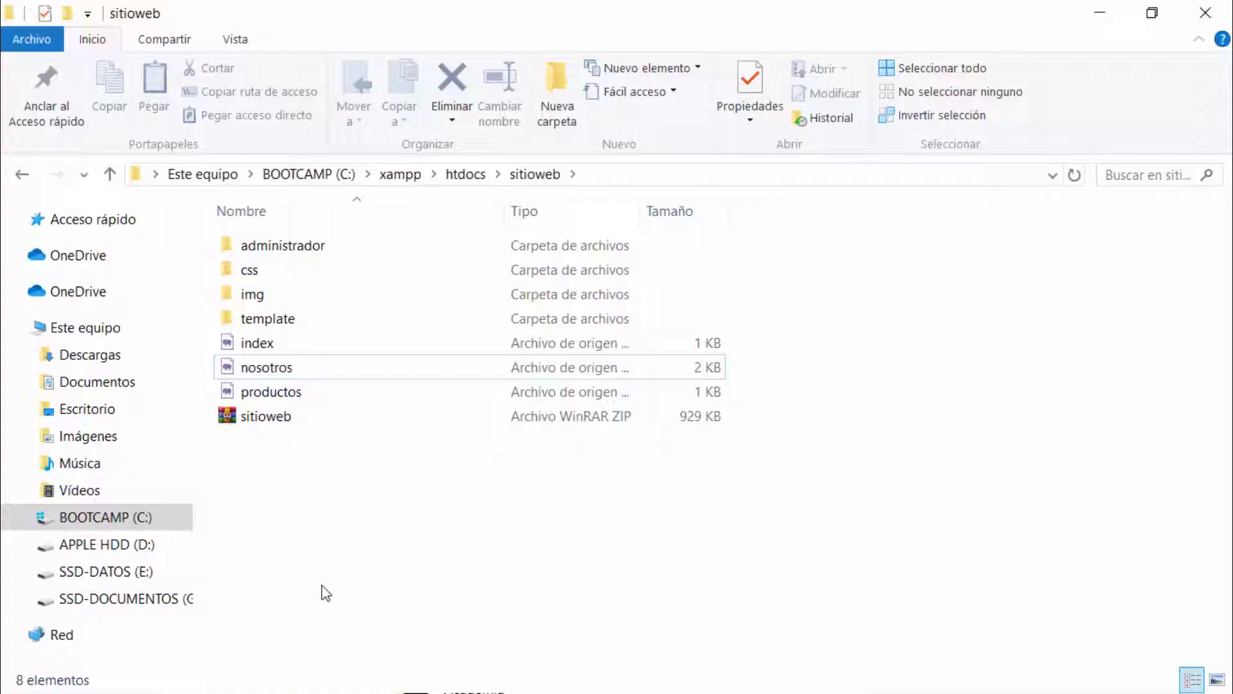
pyautogui.hotkey('alt', 'Tab')
# Step: Browse the libros table of the sitio database and mark its rows with a red box and arrows
pyautogui.click(350, 51)
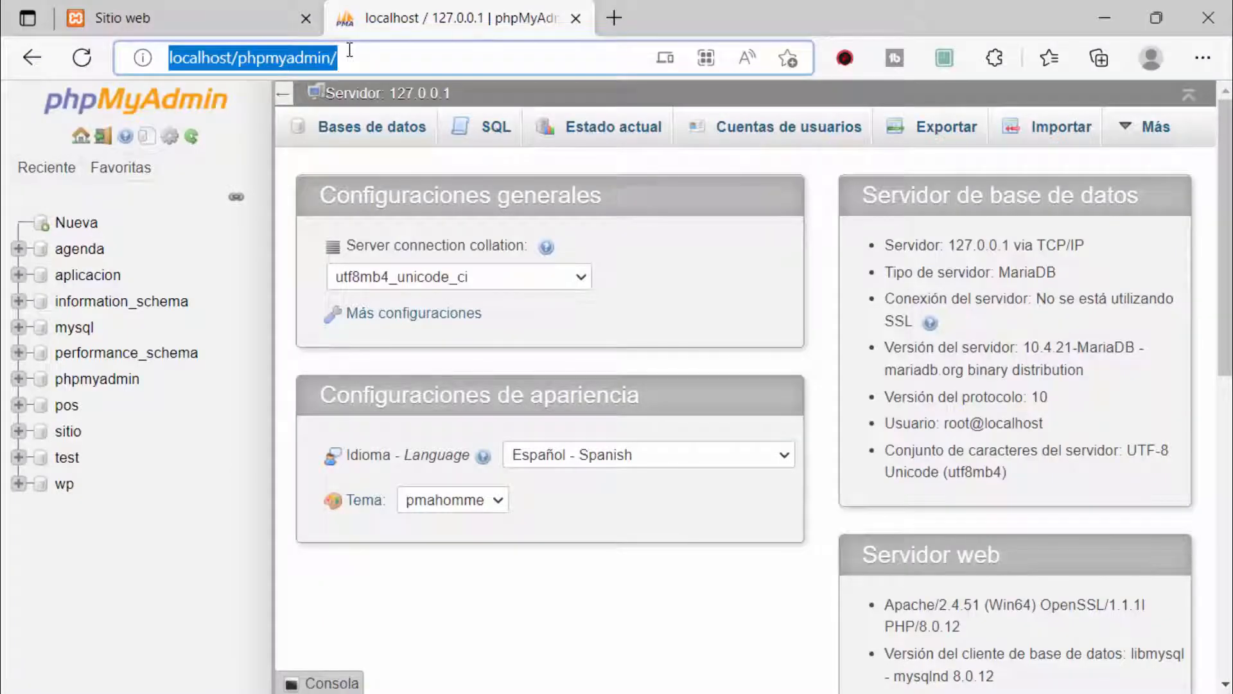
pyautogui.click(69, 432)
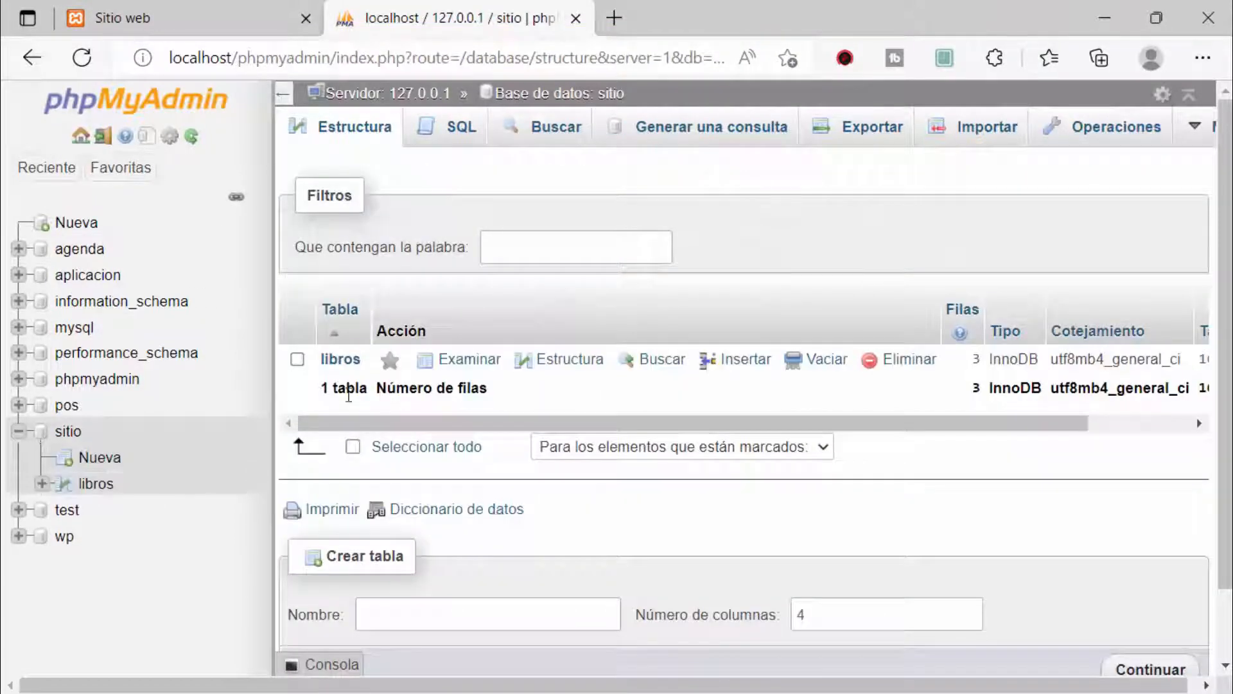
pyautogui.click(97, 485)
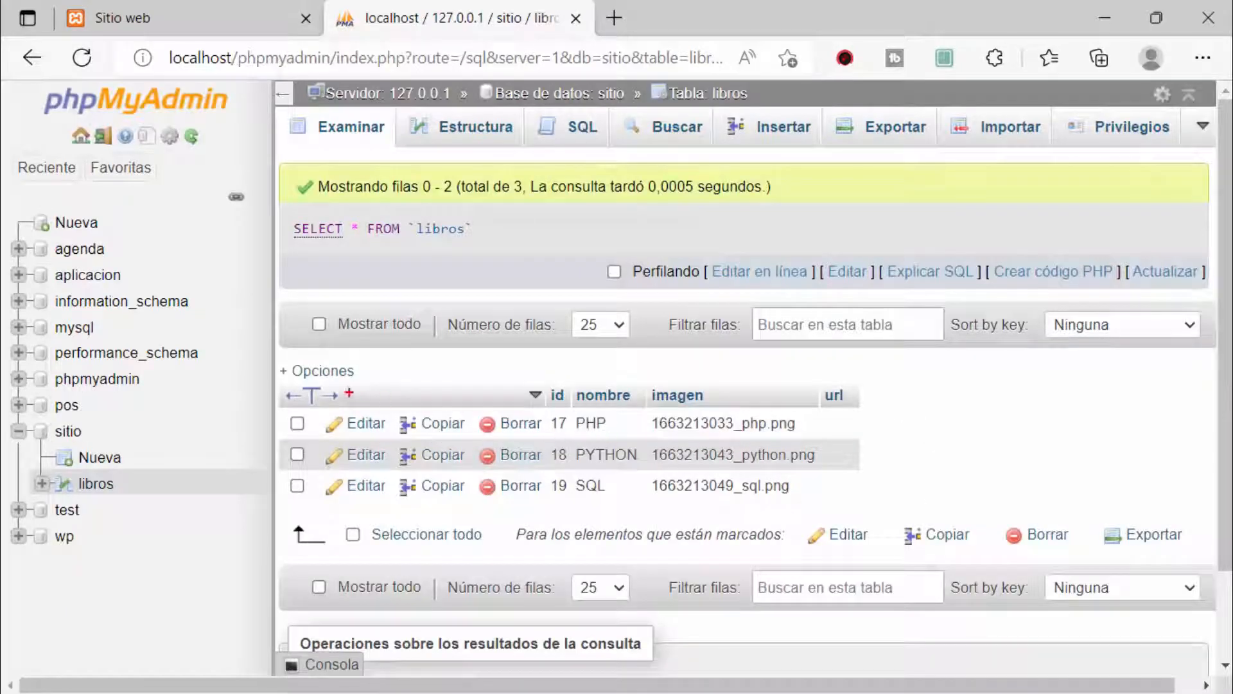
pyautogui.moveTo(280, 372)
pyautogui.mouseDown()
pyautogui.moveTo(705, 511)
pyautogui.moveTo(897, 511)
pyautogui.mouseUp()
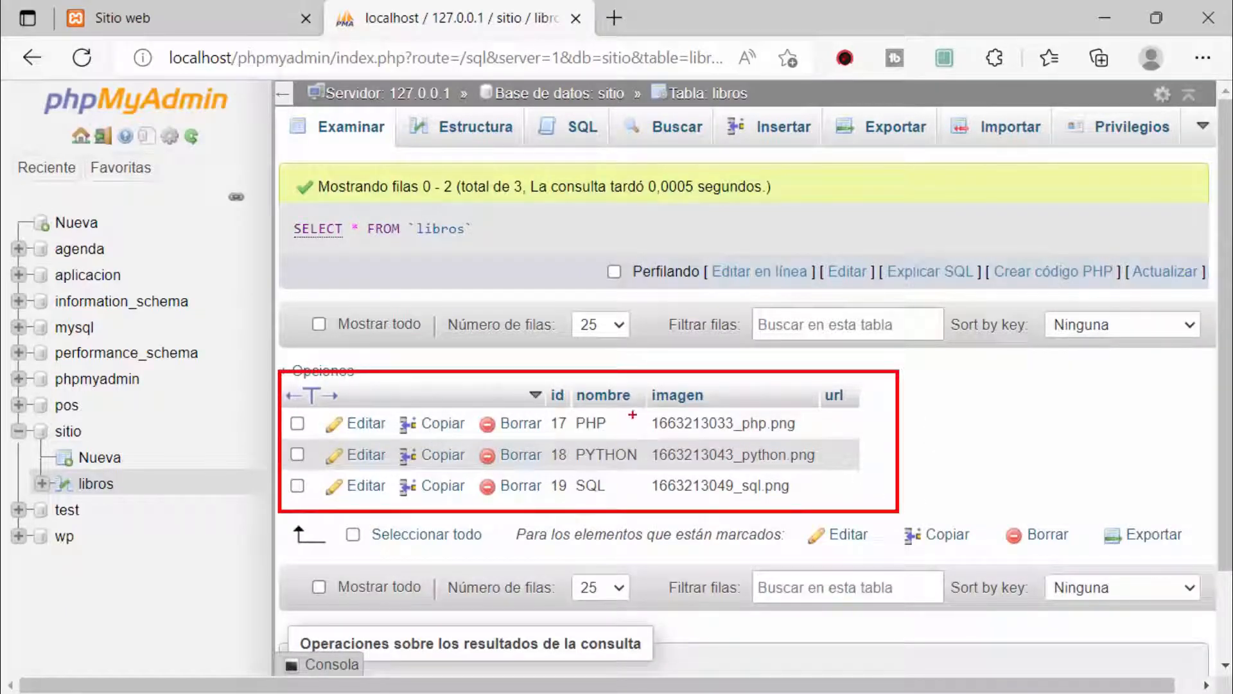
pyautogui.moveTo(610, 420); pyautogui.dragTo(718, 341)
pyautogui.moveTo(643, 456); pyautogui.dragTo(765, 414)
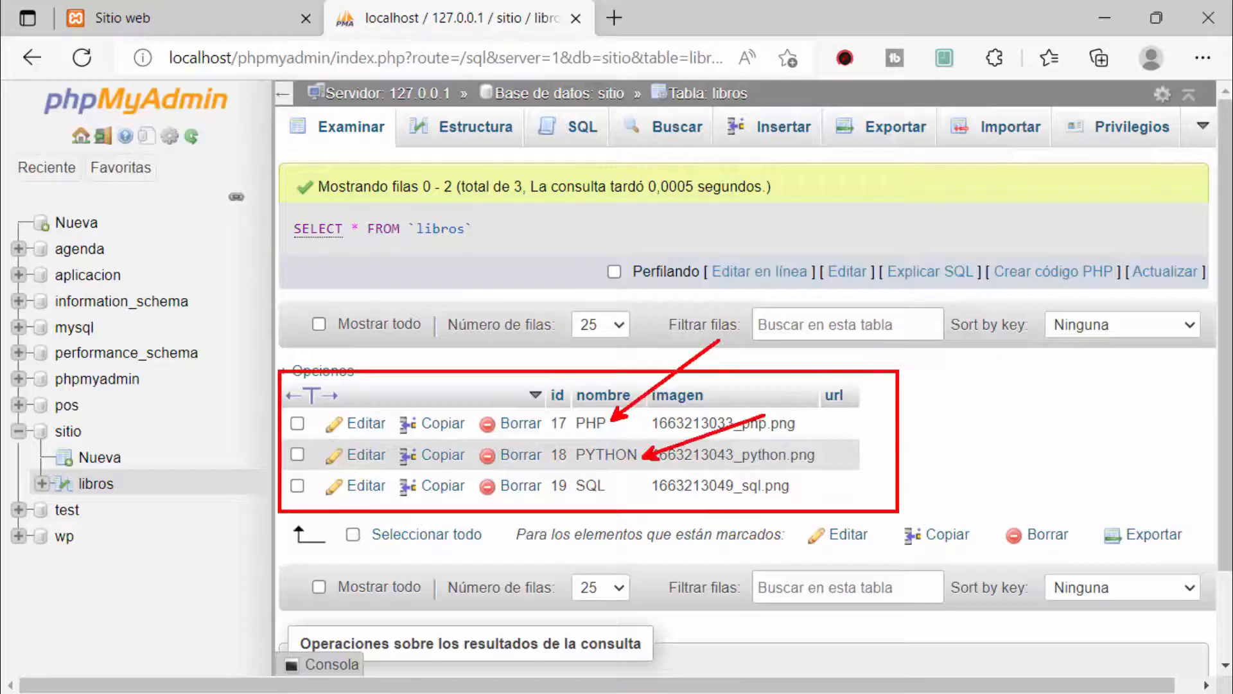
pyautogui.moveTo(618, 485); pyautogui.dragTo(737, 517)
pyautogui.press('Escape')
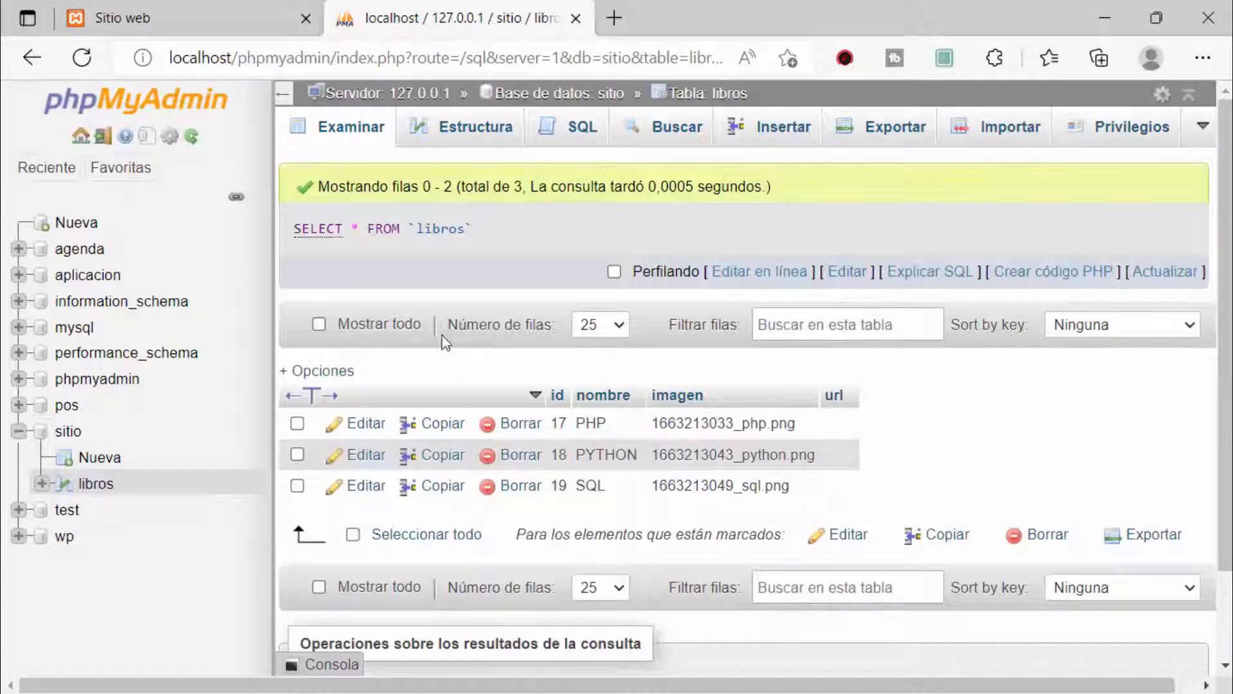
# Step: Open the Exportar page for the libros table
pyautogui.doubleClick(423, 229)
pyautogui.click(914, 467)
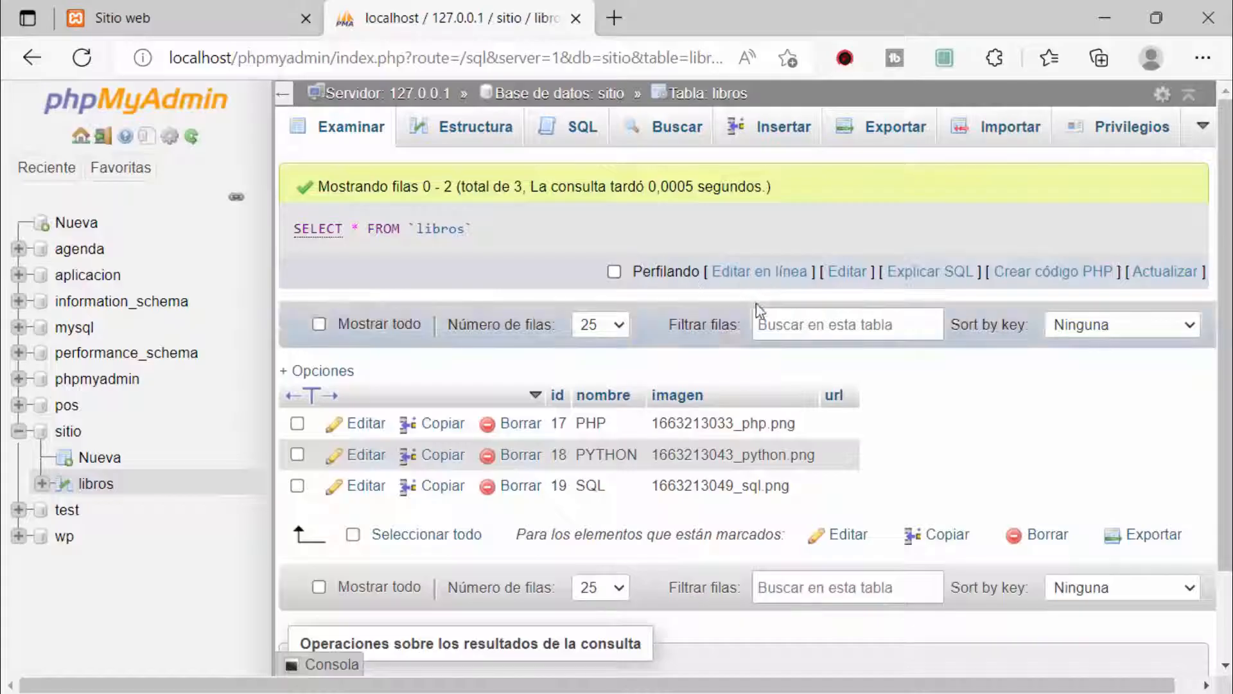
pyautogui.click(899, 127)
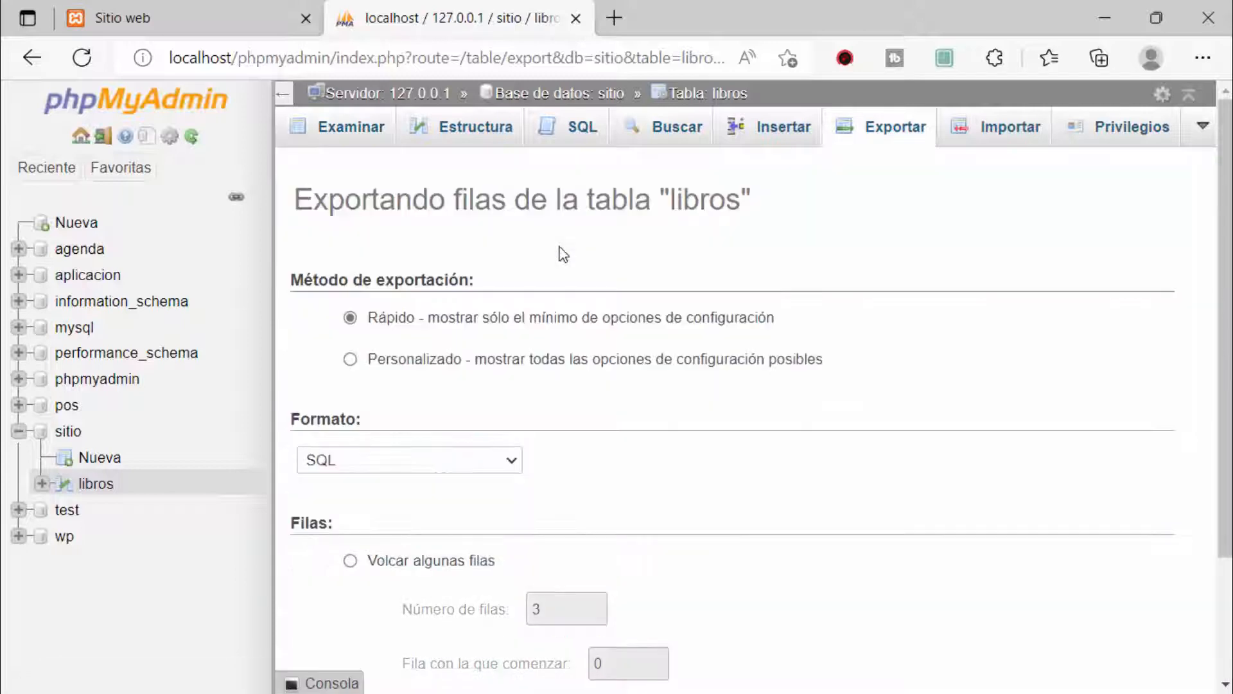
# Step: Review the export options and start a quick SQL-format export of libros
pyautogui.scroll(-2, 563, 257)
pyautogui.scroll(2, 570, 353)
pyautogui.moveTo(320, 305); pyautogui.dragTo(851, 334)
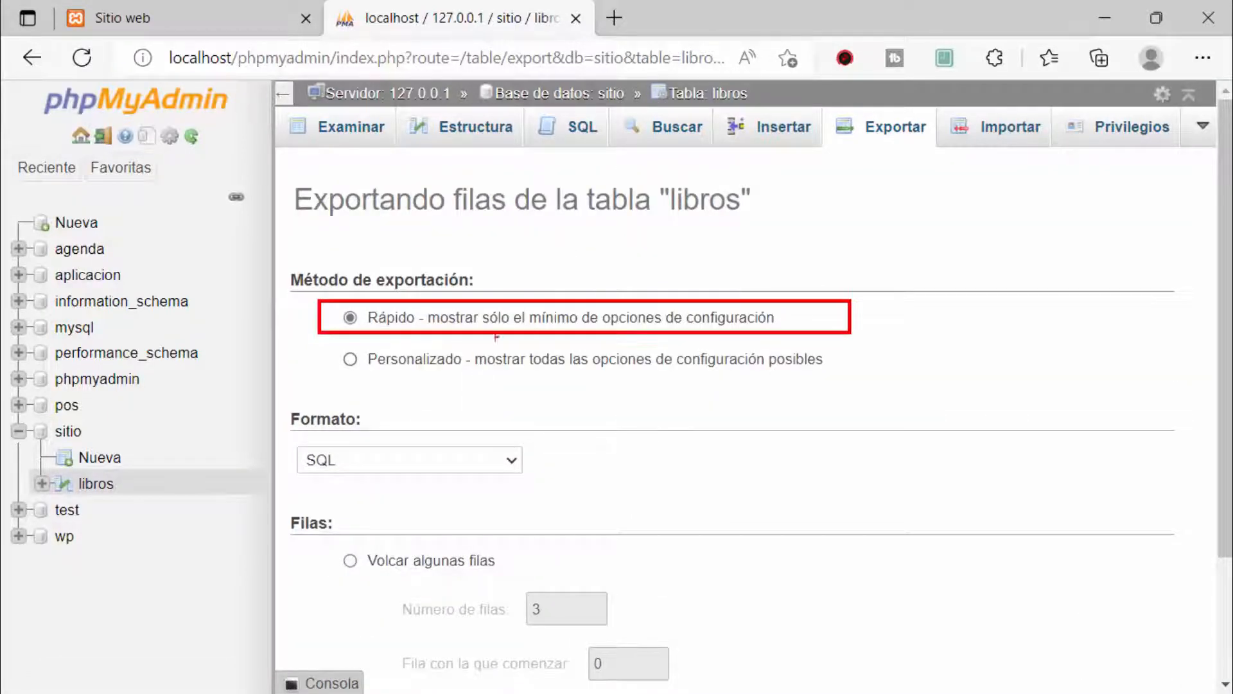
pyautogui.moveTo(278, 414)
pyautogui.mouseDown()
pyautogui.moveTo(517, 535)
pyautogui.moveTo(605, 509)
pyautogui.mouseUp()
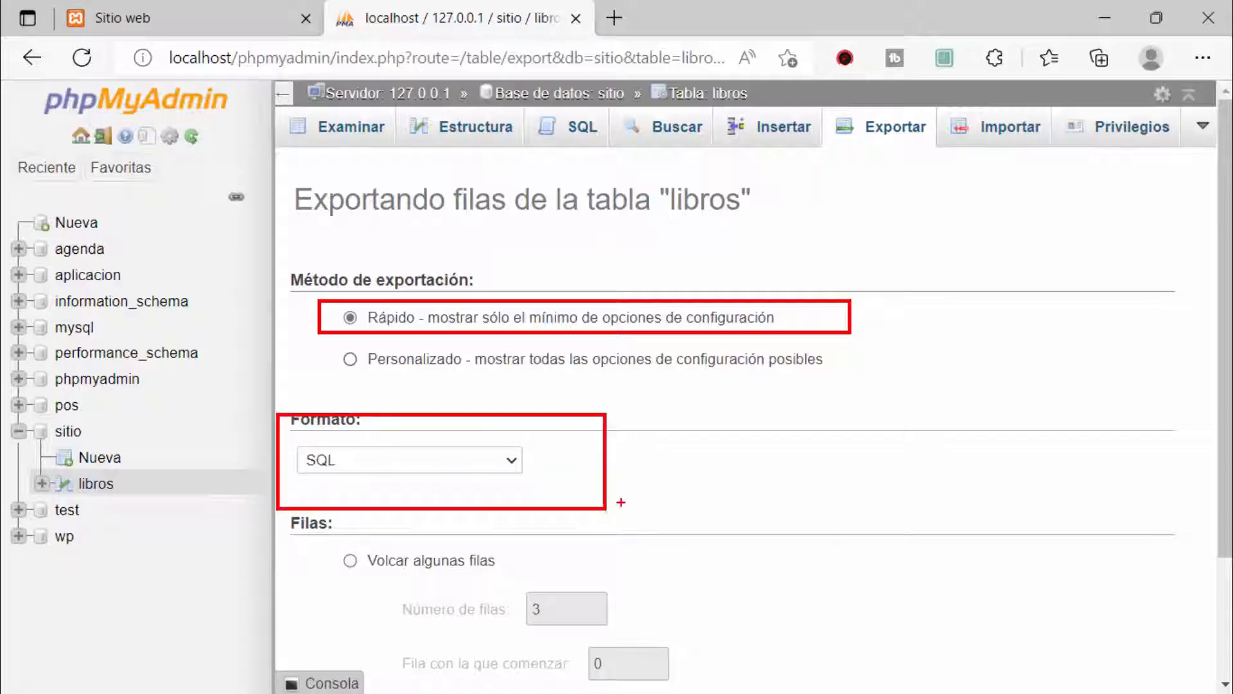
pyautogui.scroll(-2, 620, 501)
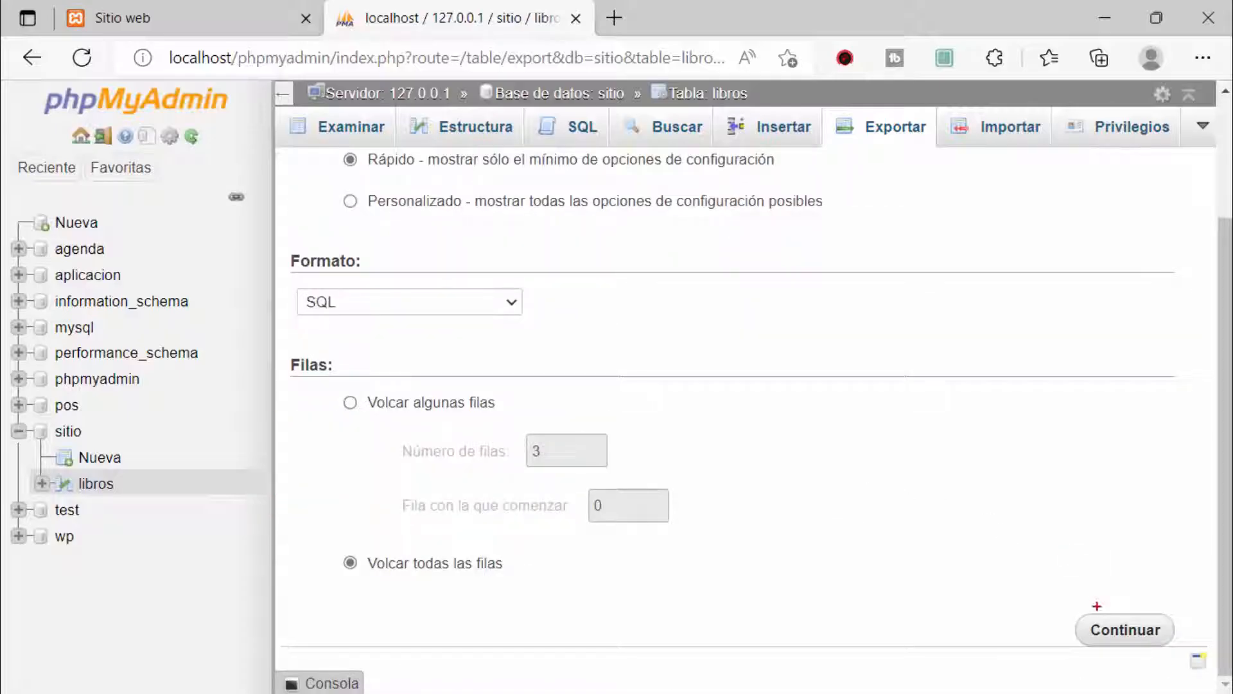
pyautogui.moveTo(1096, 606); pyautogui.dragTo(912, 411)
pyautogui.click(1154, 628)
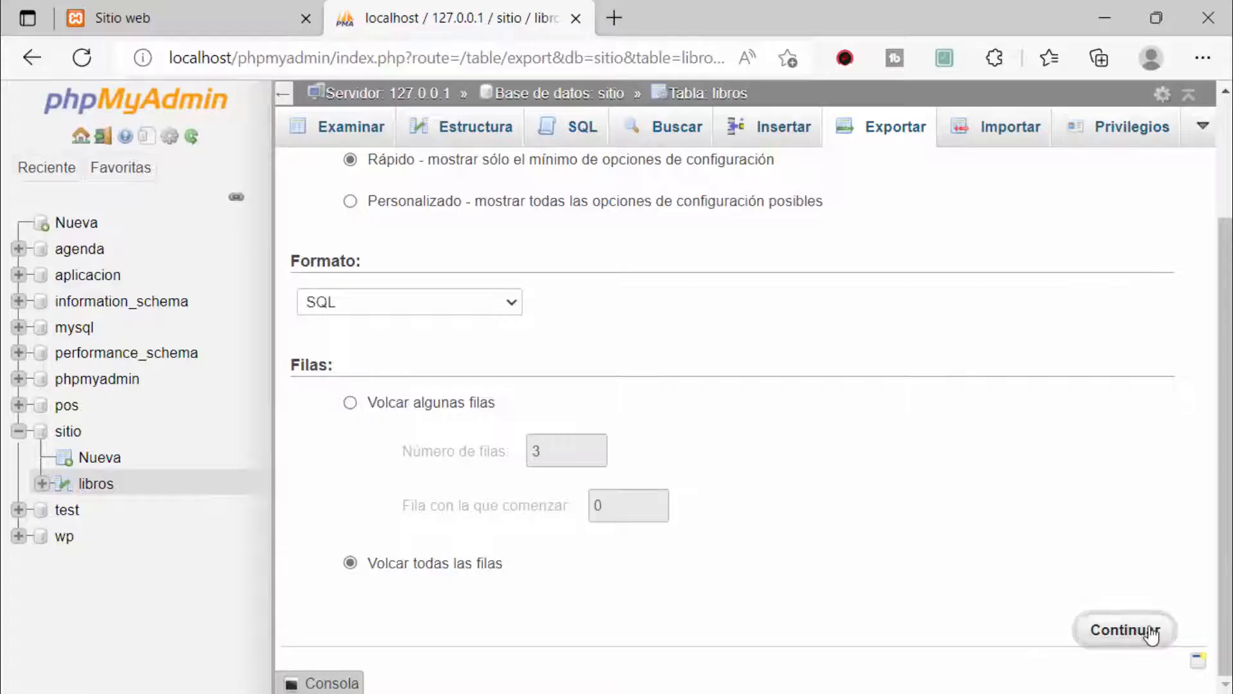
# Step: Save libros.sql into C:\xampp\htdocs\sitioweb and return to that folder in Explorer
pyautogui.click(193, 432)
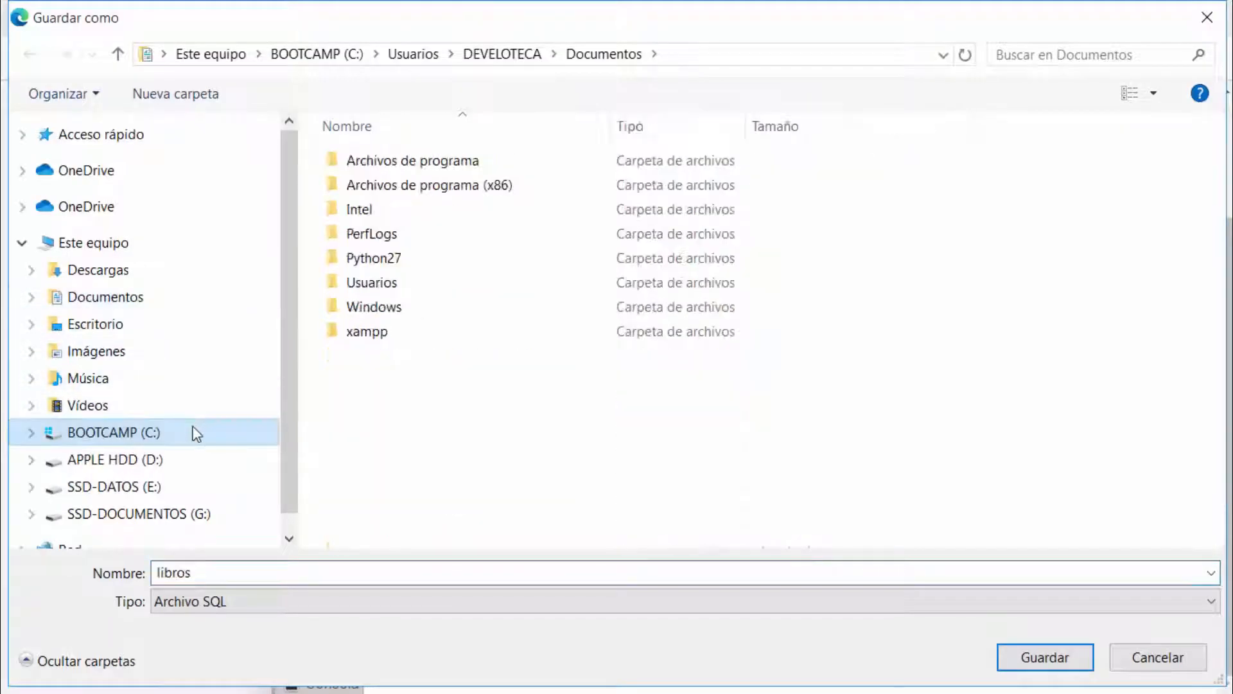
pyautogui.doubleClick(375, 334)
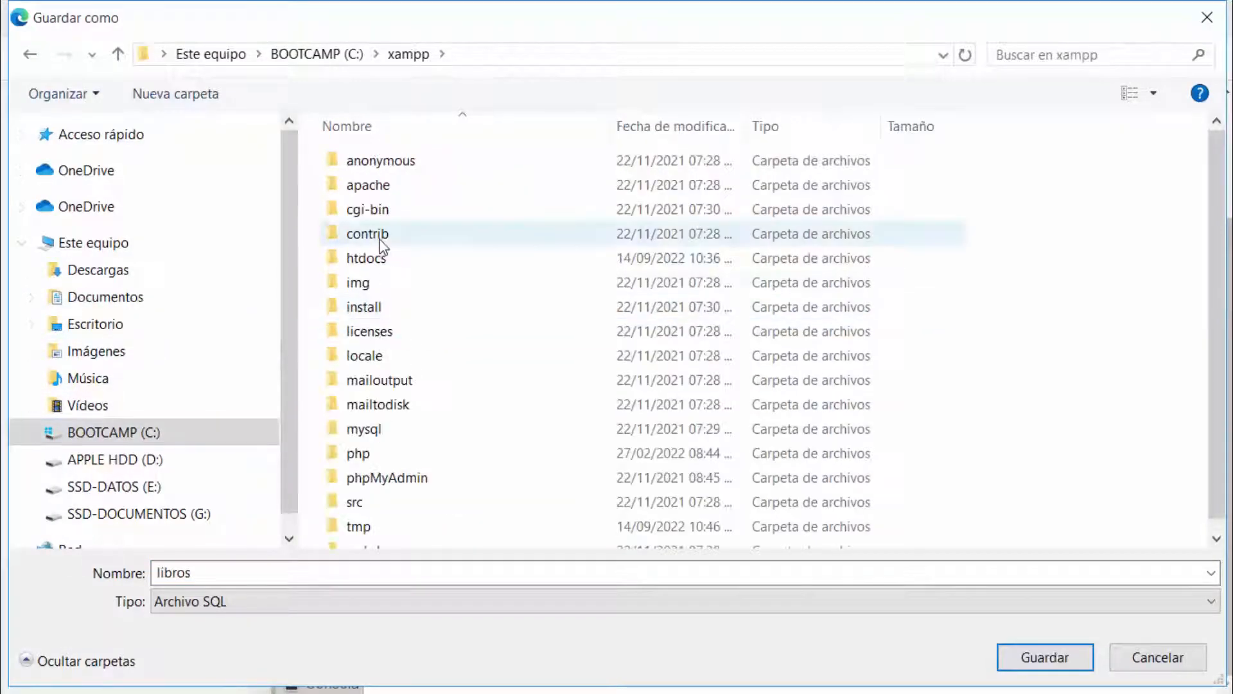
pyautogui.doubleClick(375, 263)
pyautogui.doubleClick(371, 211)
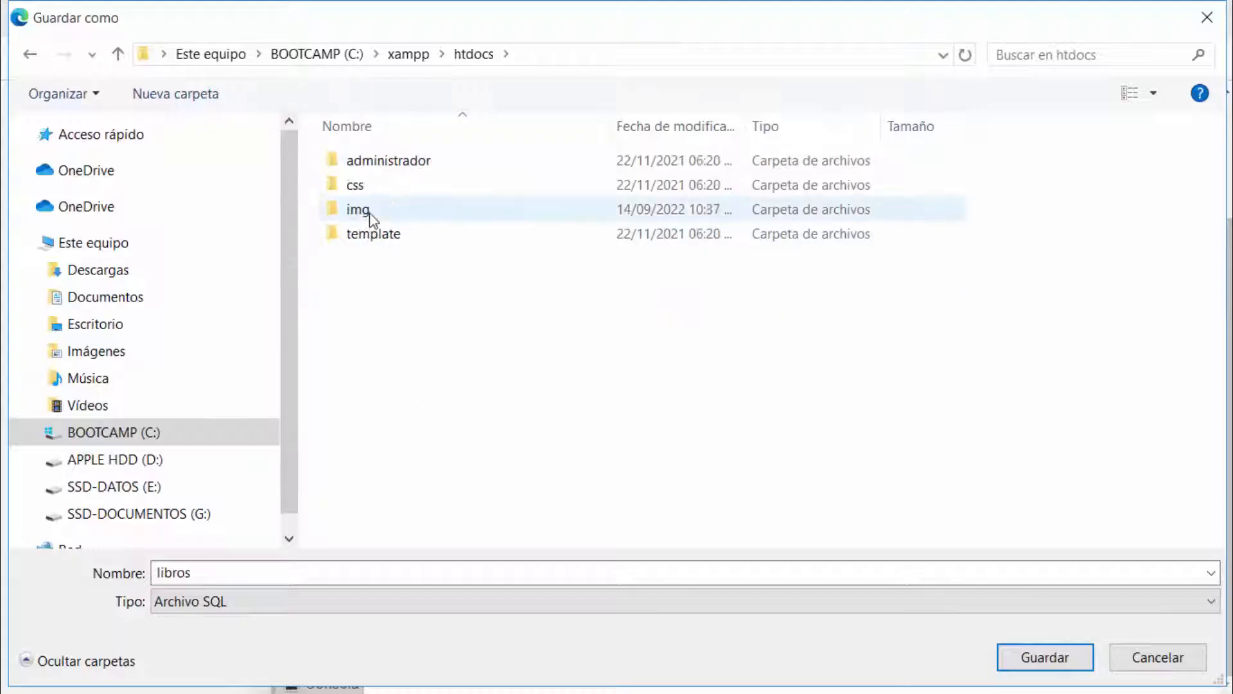
pyautogui.click(1030, 656)
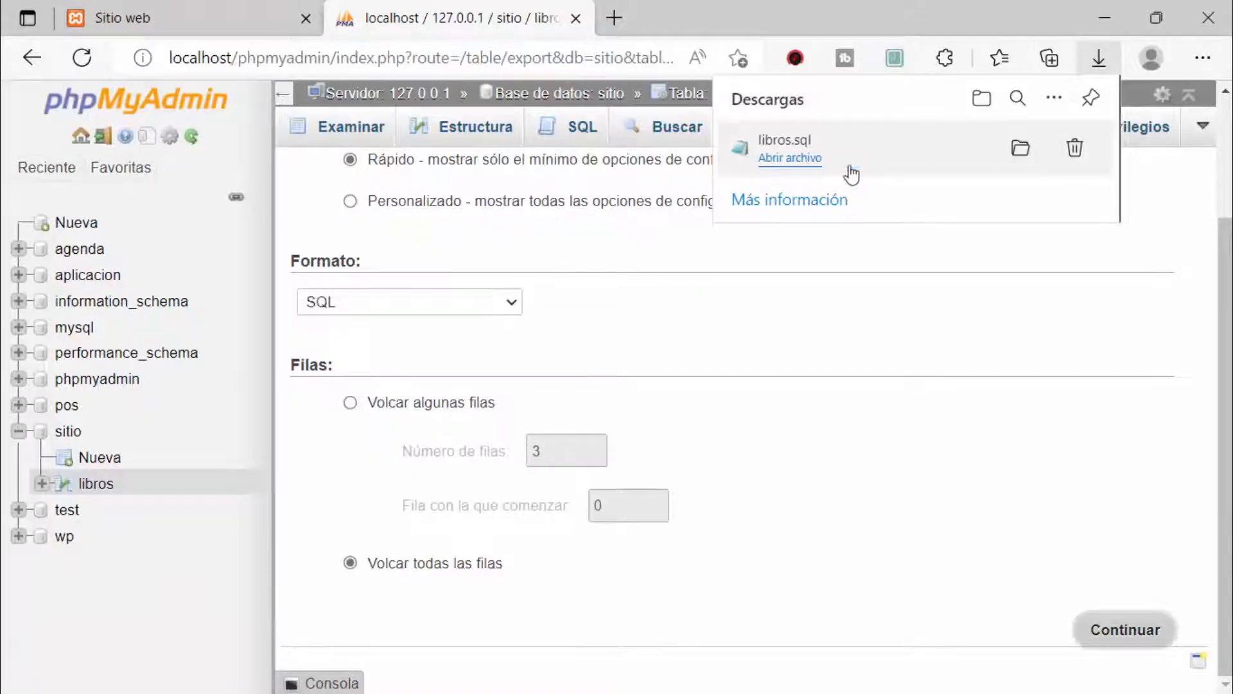
pyautogui.click(283, 683)
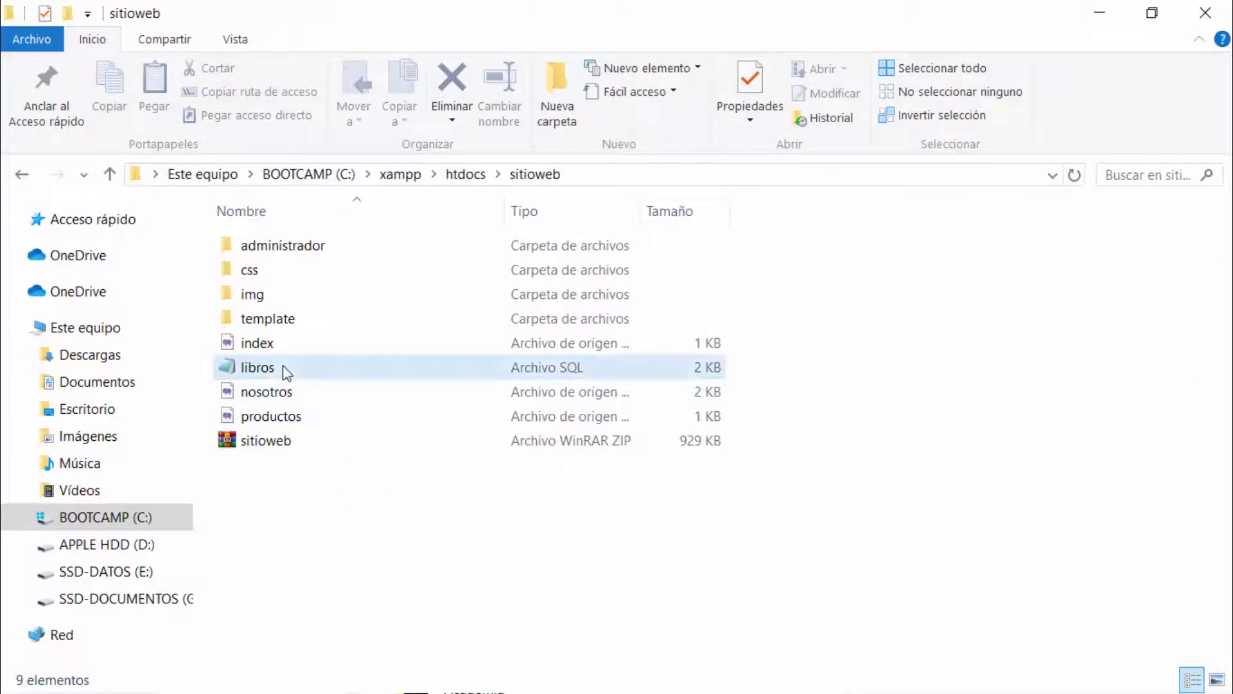
pyautogui.click(284, 368)
pyautogui.moveTo(313, 371); pyautogui.dragTo(775, 366)
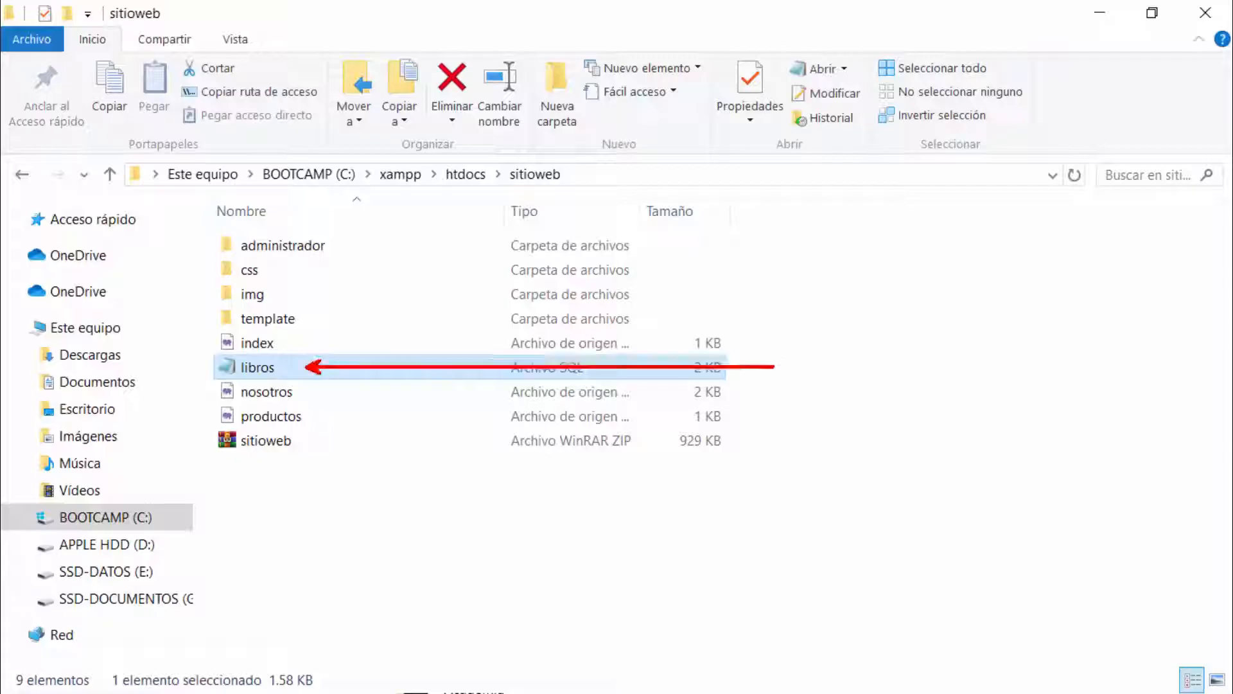
pyautogui.doubleClick(269, 371)
pyautogui.doubleClick(478, 247)
pyautogui.moveTo(1154, 333); pyautogui.dragTo(52, 61)
pyautogui.click(1205, 13)
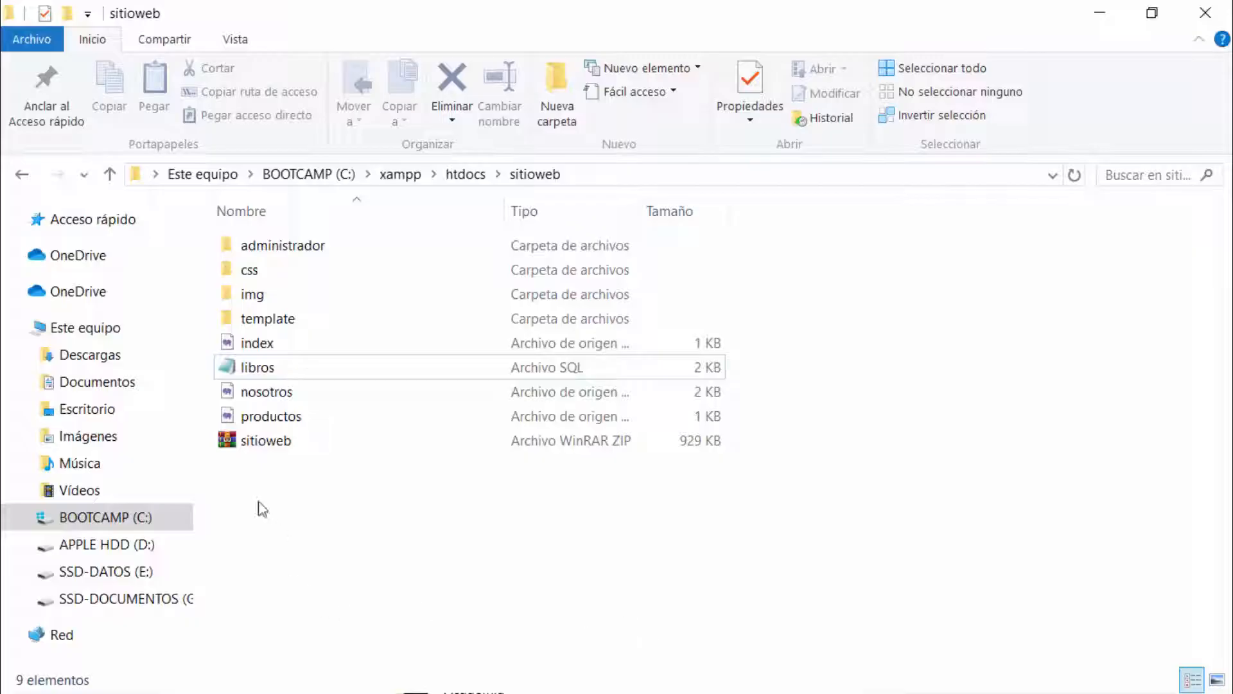
pyautogui.click(264, 441)
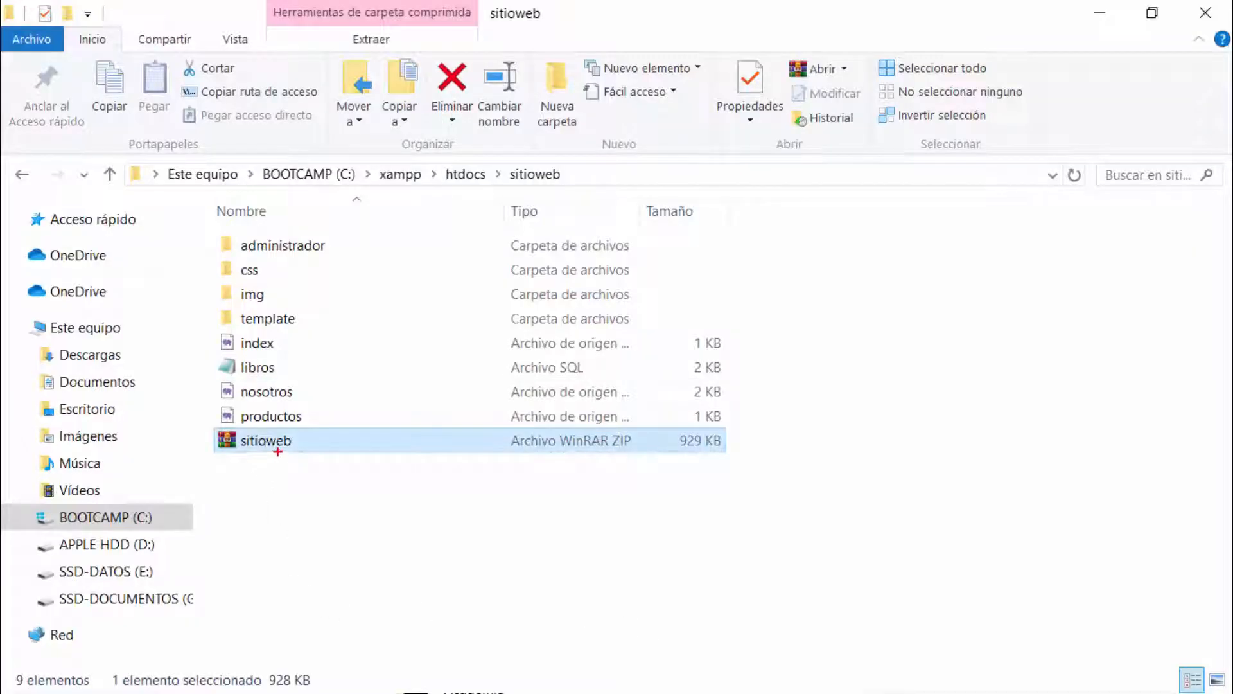
pyautogui.moveTo(277, 451); pyautogui.dragTo(424, 565)
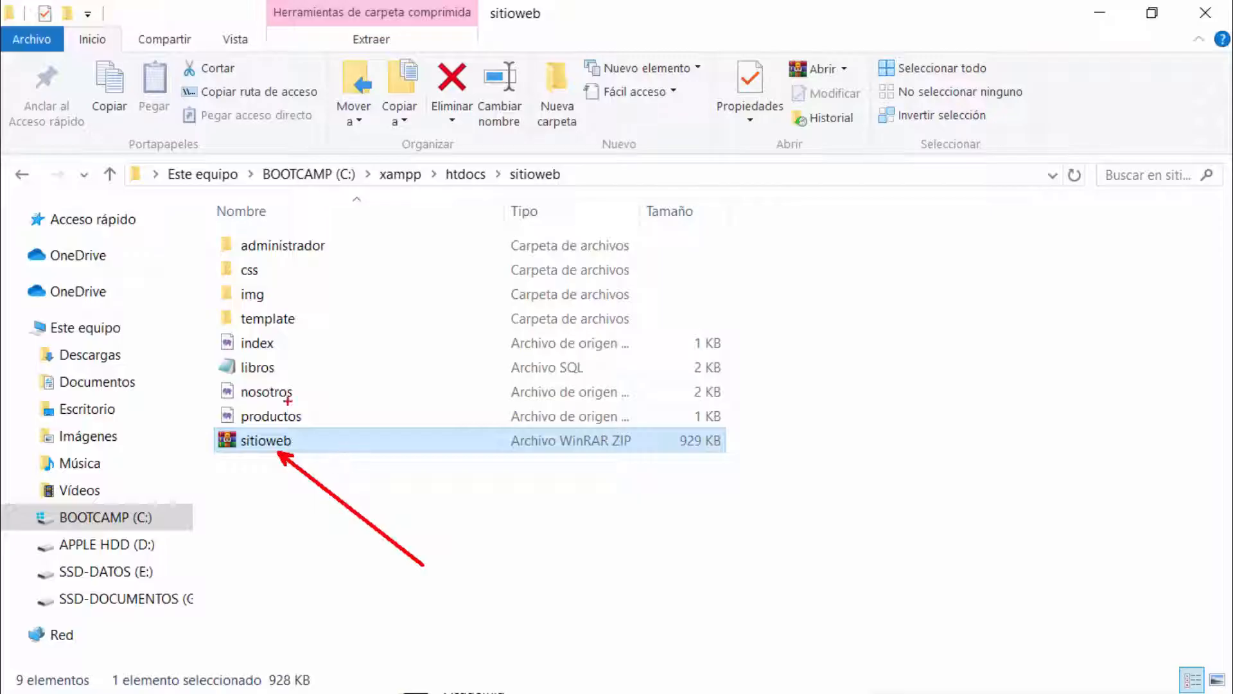
pyautogui.moveTo(283, 379)
pyautogui.mouseDown()
pyautogui.moveTo(401, 551)
pyautogui.moveTo(426, 565)
pyautogui.mouseUp()
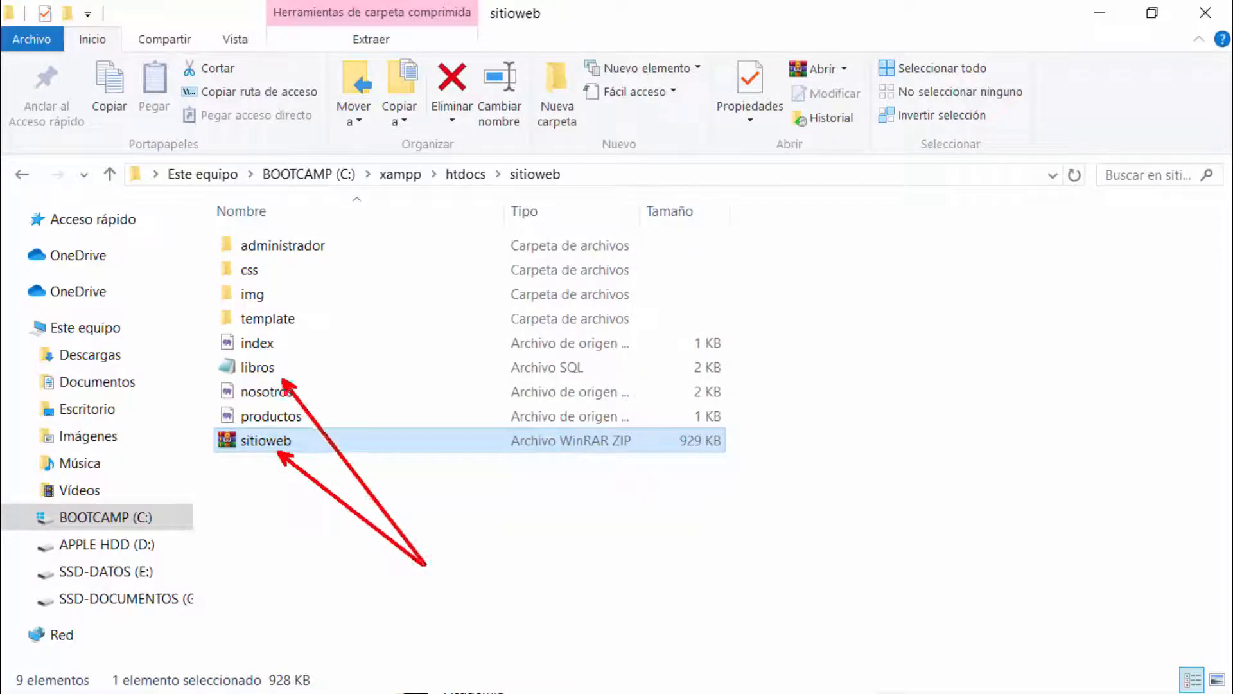
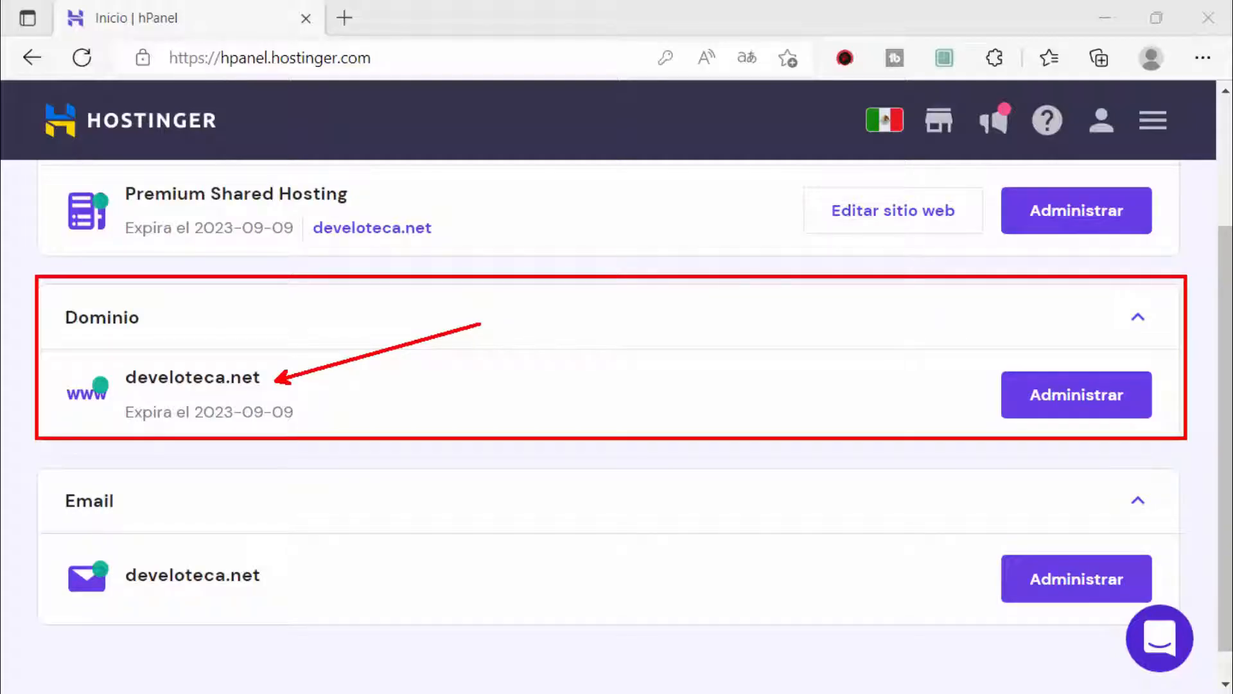
# Step: Mark the Email and Hosting cards, then open Administrar on develoteca.net's Premium Shared Hosting
pyautogui.scroll(-1, 278, 553)
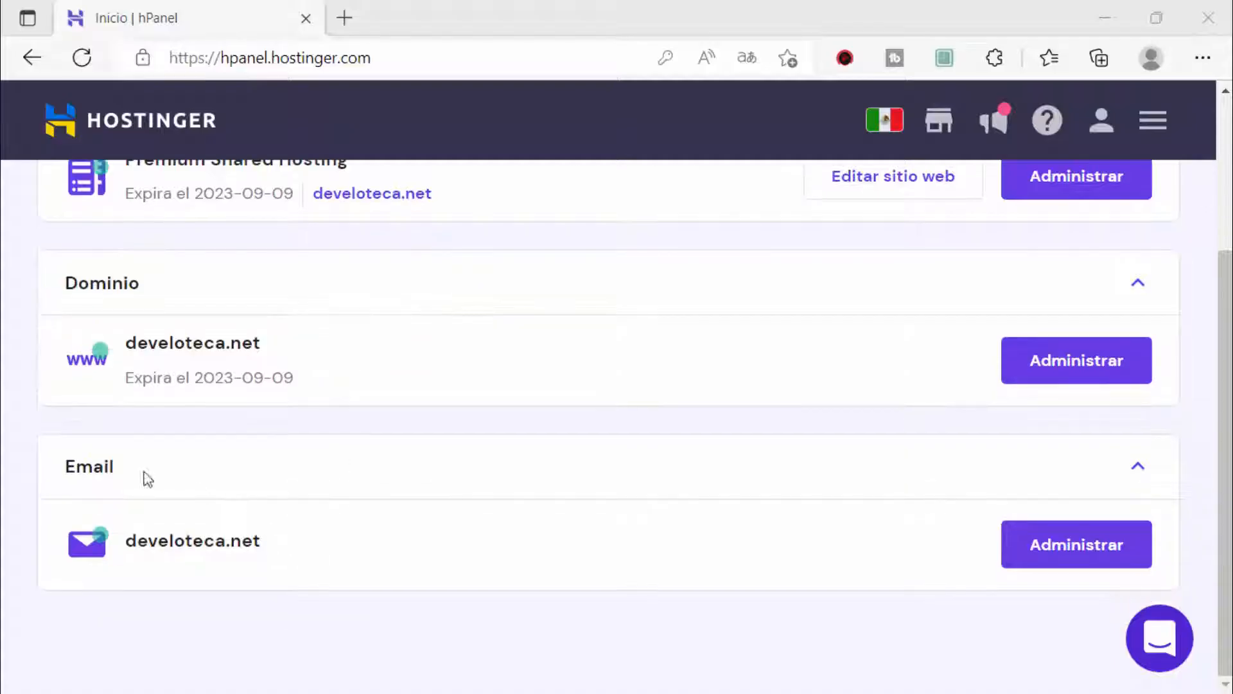
pyautogui.moveTo(32, 422); pyautogui.dragTo(1198, 617)
pyautogui.scroll(3, 627, 533)
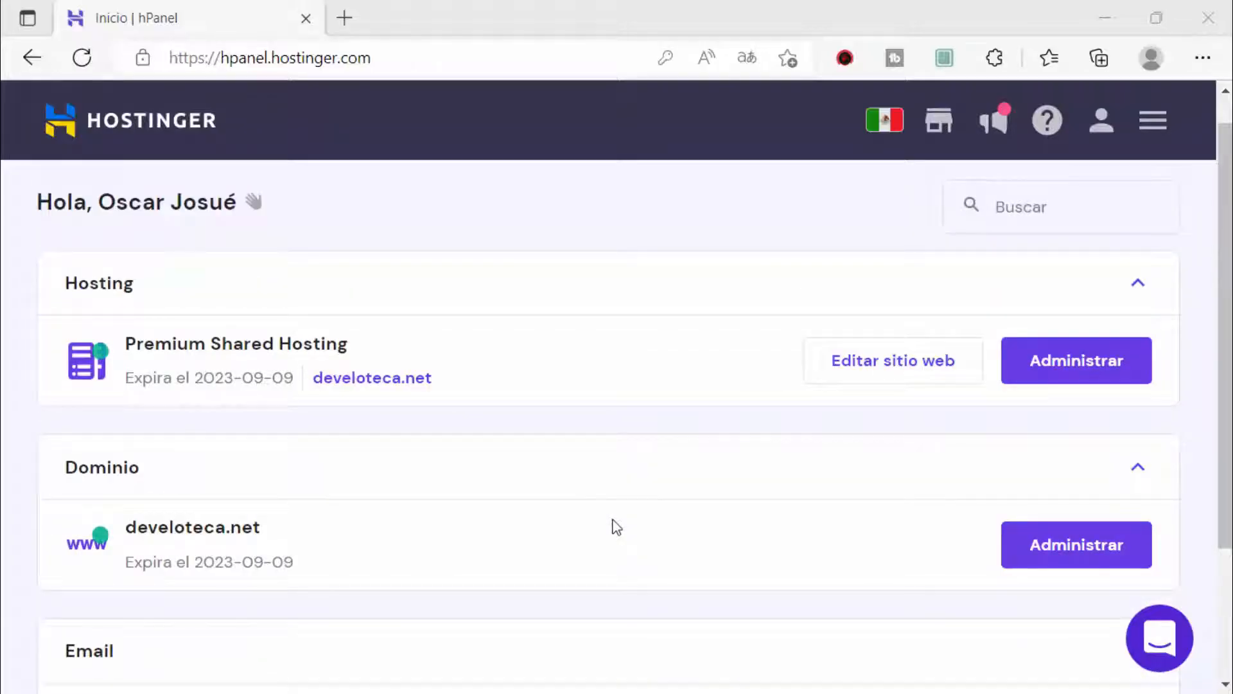
pyautogui.moveTo(22, 239)
pyautogui.mouseDown()
pyautogui.moveTo(220, 435)
pyautogui.moveTo(1204, 458)
pyautogui.moveTo(1191, 424)
pyautogui.mouseUp()
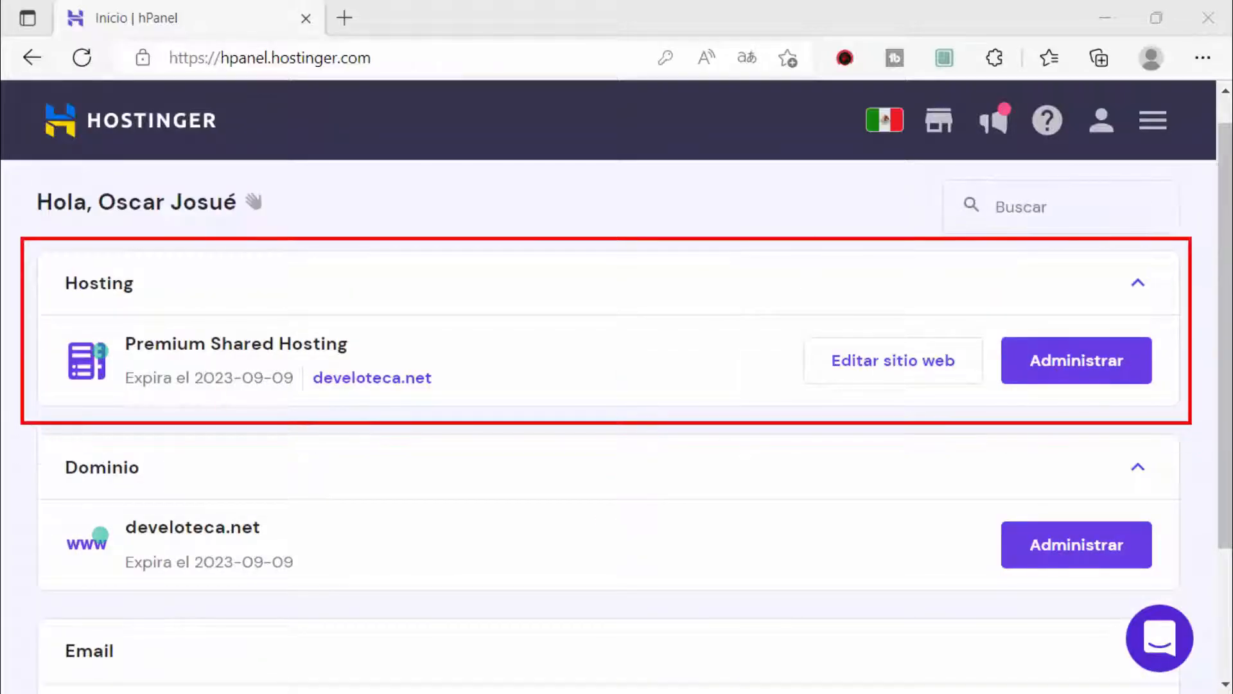
pyautogui.press('Escape')
pyautogui.click(1076, 371)
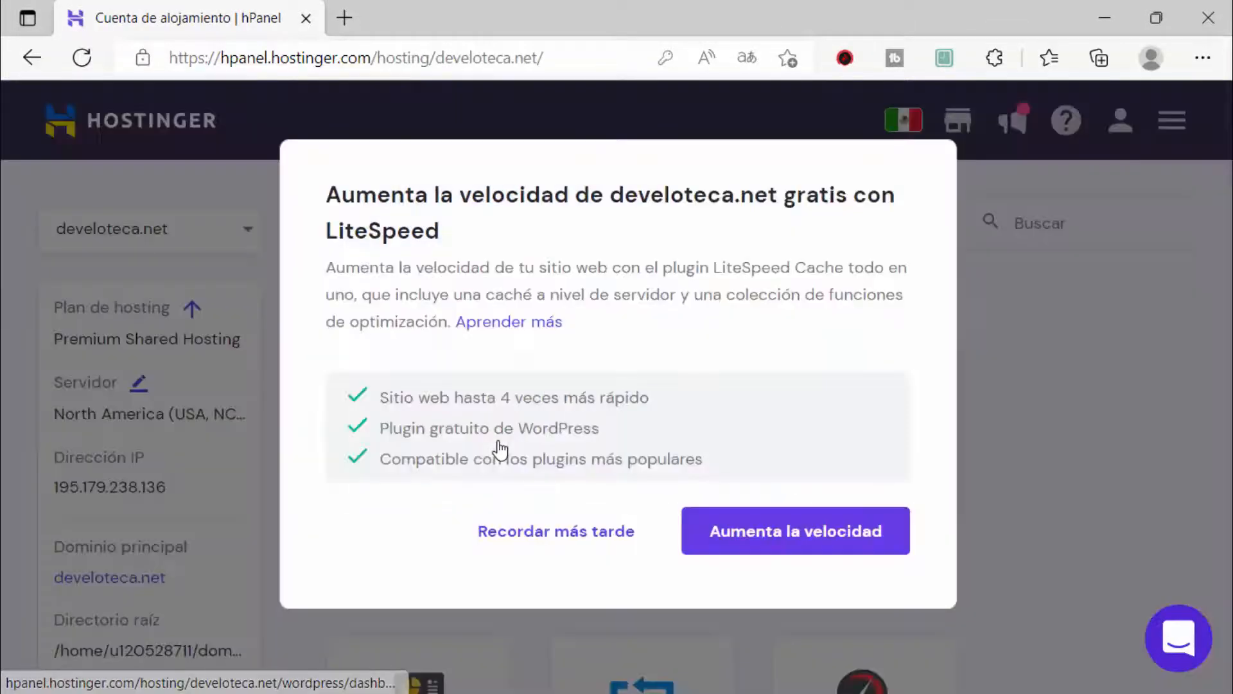
# Step: Postpone the LiteSpeed offer with Recuérdame mañana and scroll down the hosting page
pyautogui.click(504, 531)
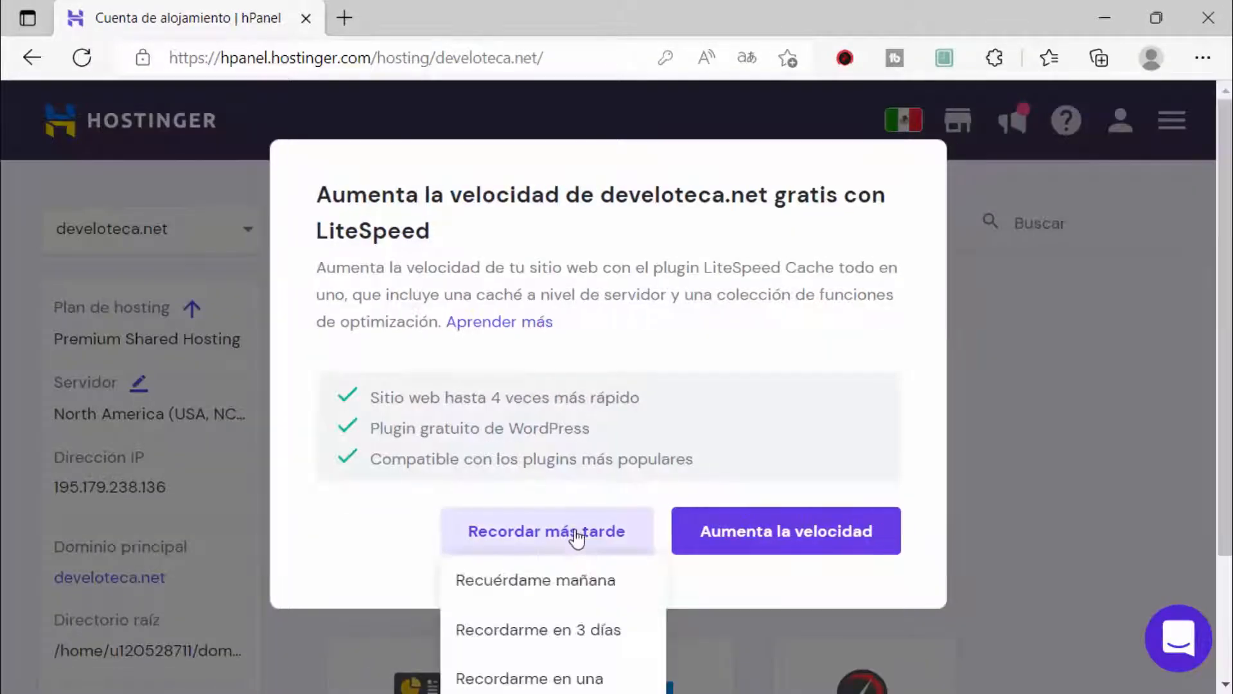
pyautogui.click(522, 582)
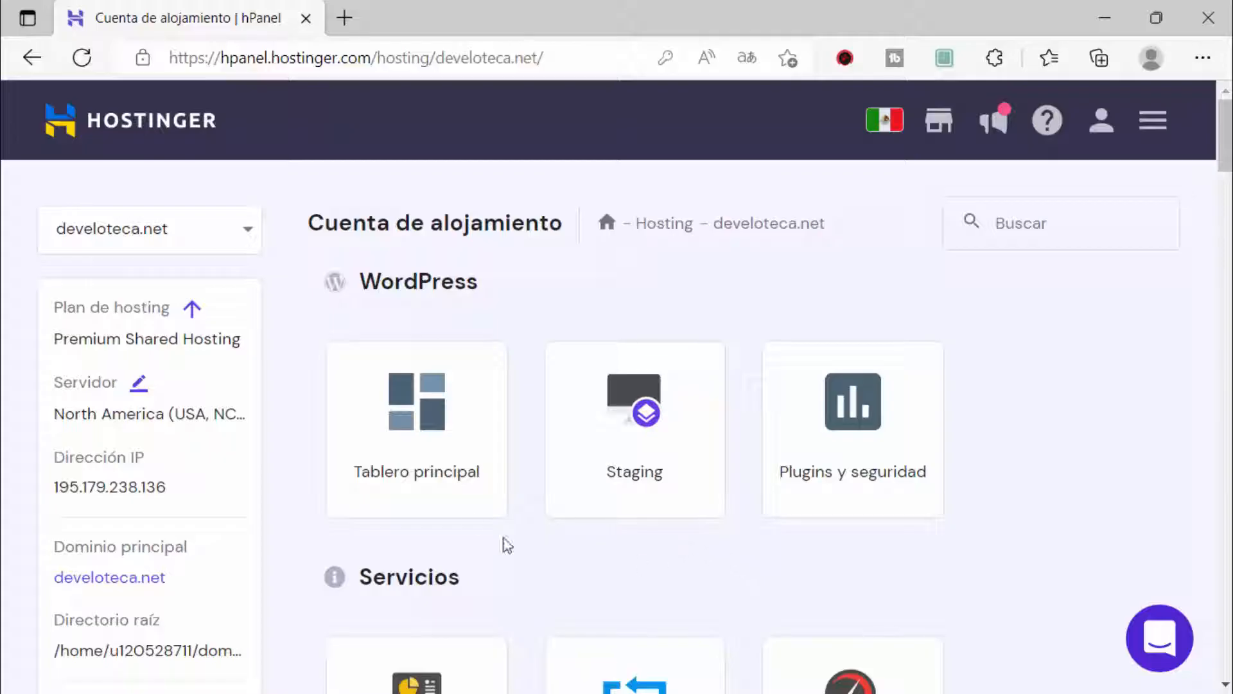
pyautogui.scroll(-2, 513, 496)
pyautogui.scroll(-15, 512, 489)
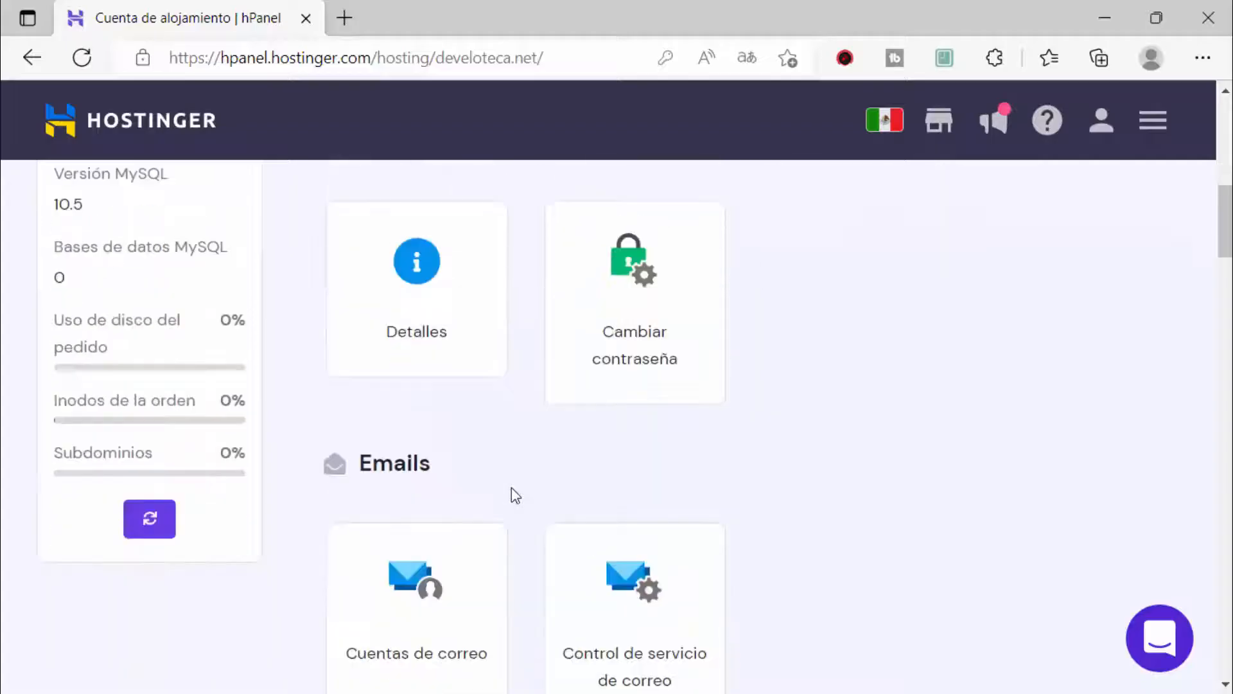
pyautogui.scroll(-10, 512, 489)
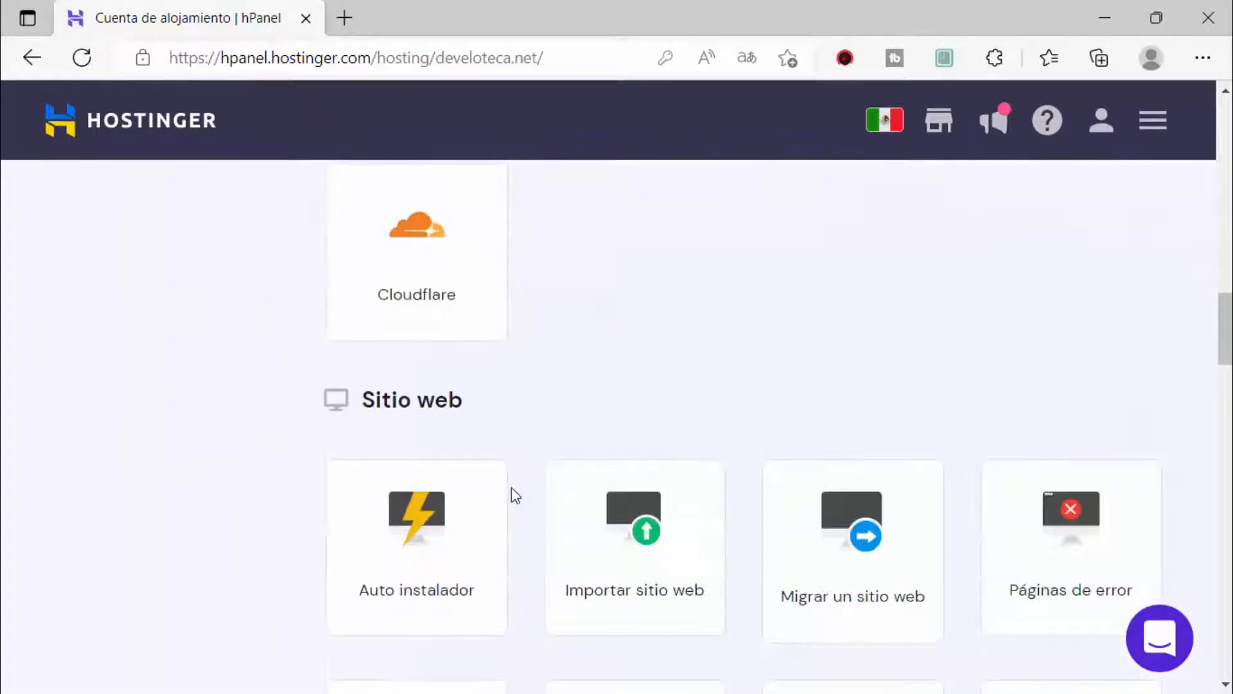
pyautogui.scroll(-8, 511, 488)
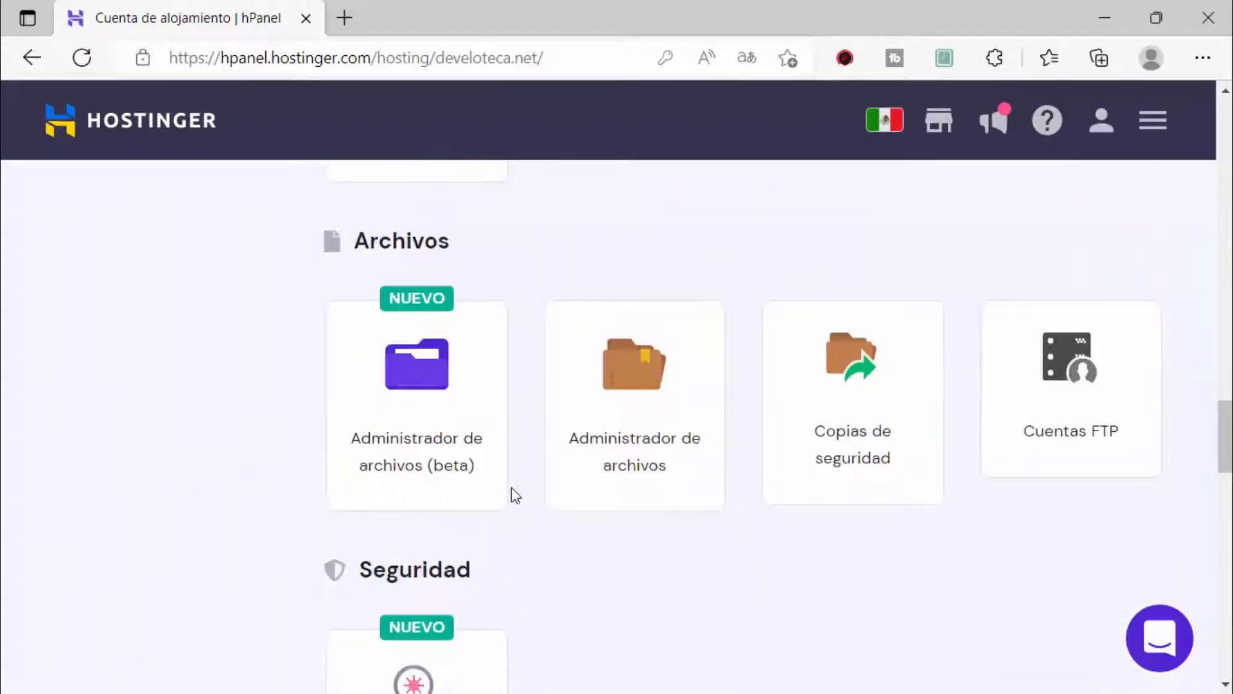
# Step: Highlight the Archivos tools and point out the file manager
pyautogui.moveTo(300, 206)
pyautogui.mouseDown()
pyautogui.moveTo(983, 507)
pyautogui.moveTo(1199, 527)
pyautogui.mouseUp()
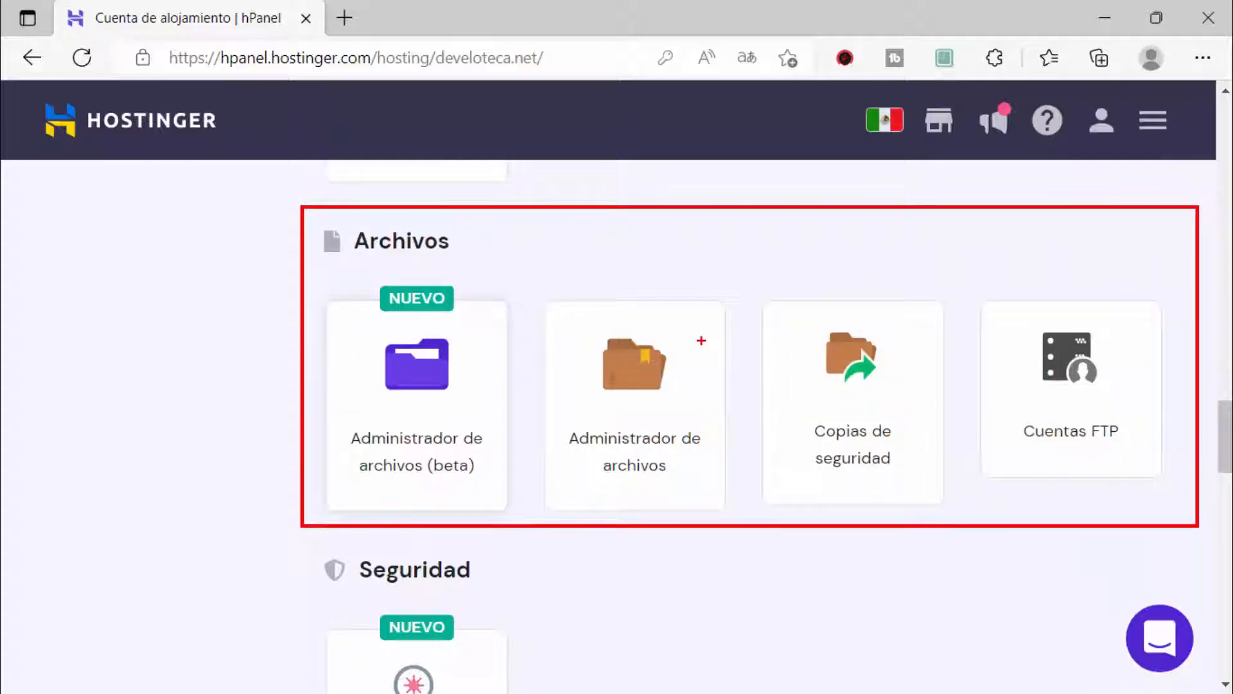
pyautogui.moveTo(800, 215); pyautogui.dragTo(700, 342)
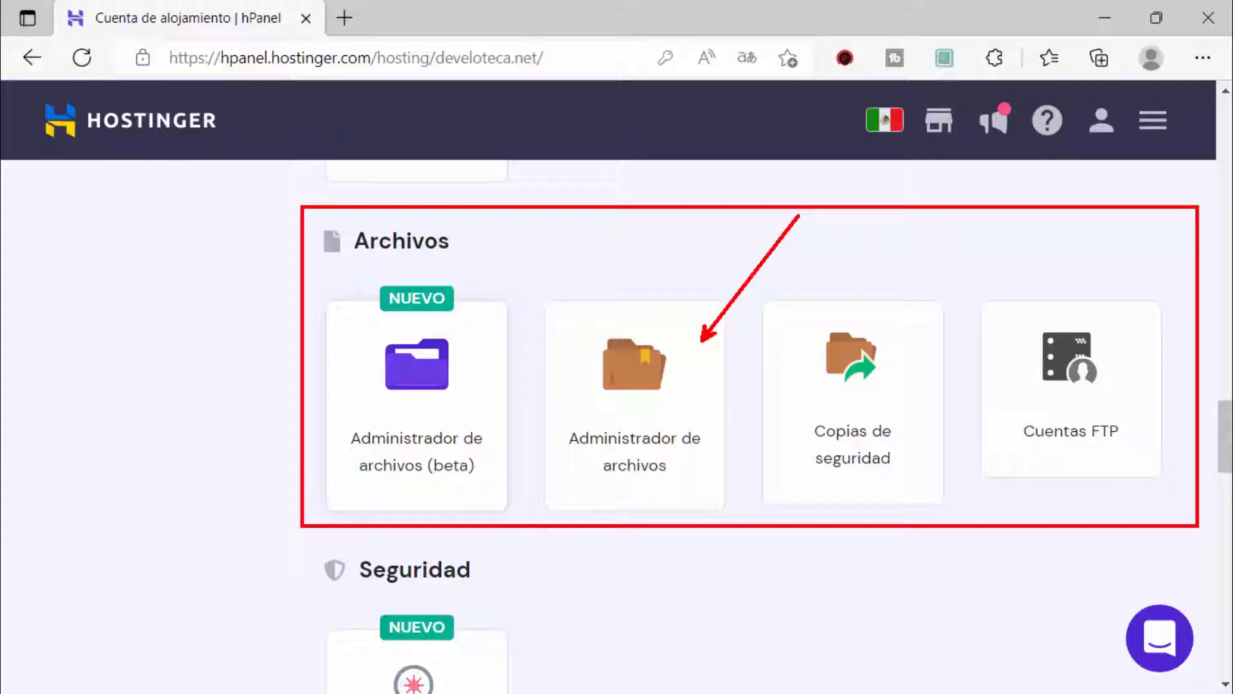
pyautogui.scroll(-3, 678, 476)
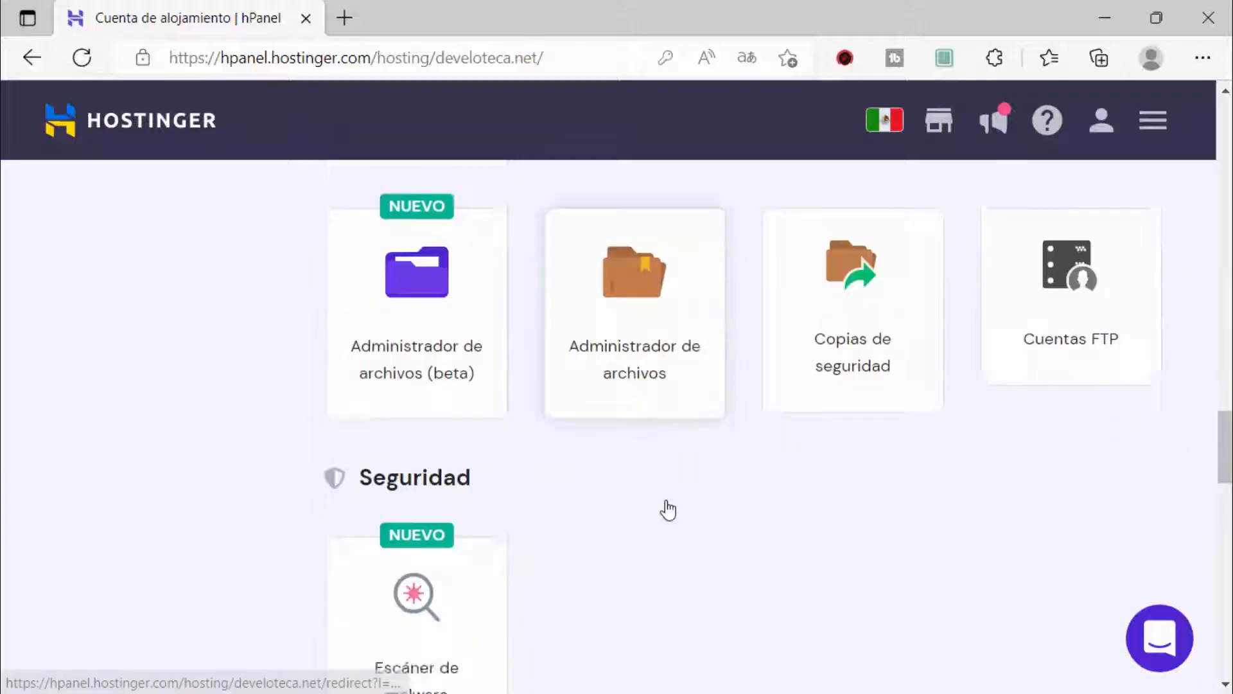
pyautogui.scroll(-7, 668, 511)
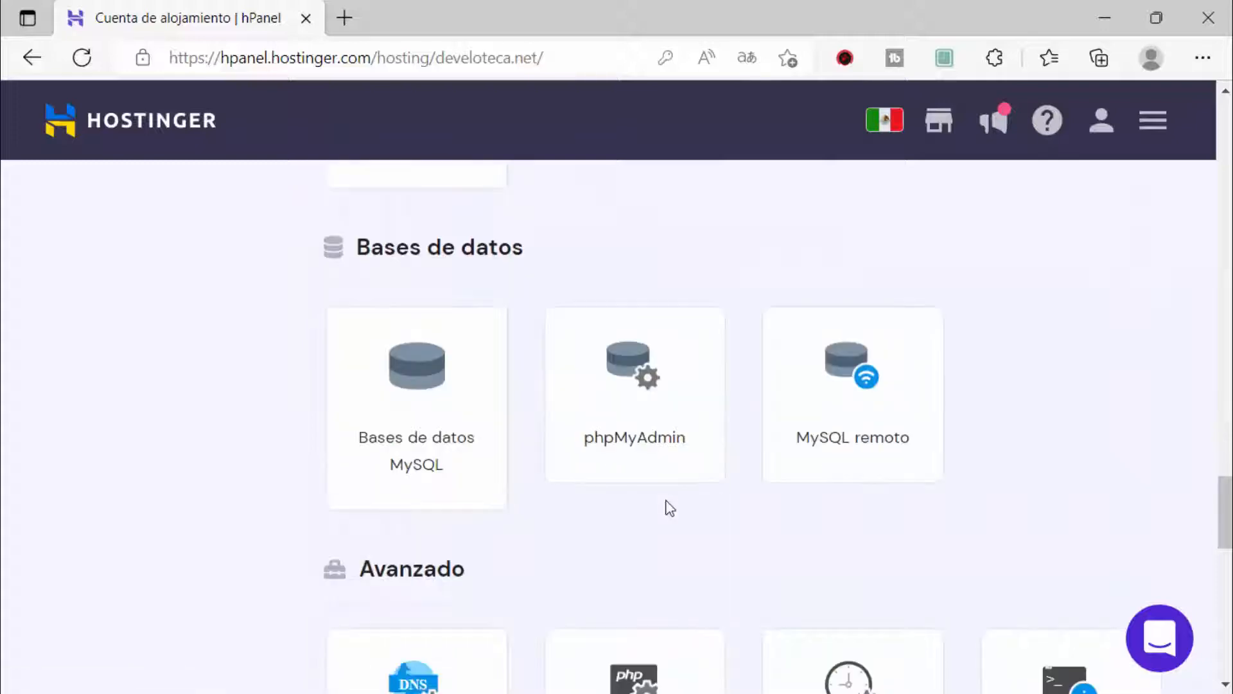
pyautogui.hotkey('ctrl', '2')
pyautogui.moveTo(293, 217)
pyautogui.mouseDown()
pyautogui.moveTo(449, 518)
pyautogui.moveTo(1051, 545)
pyautogui.mouseUp()
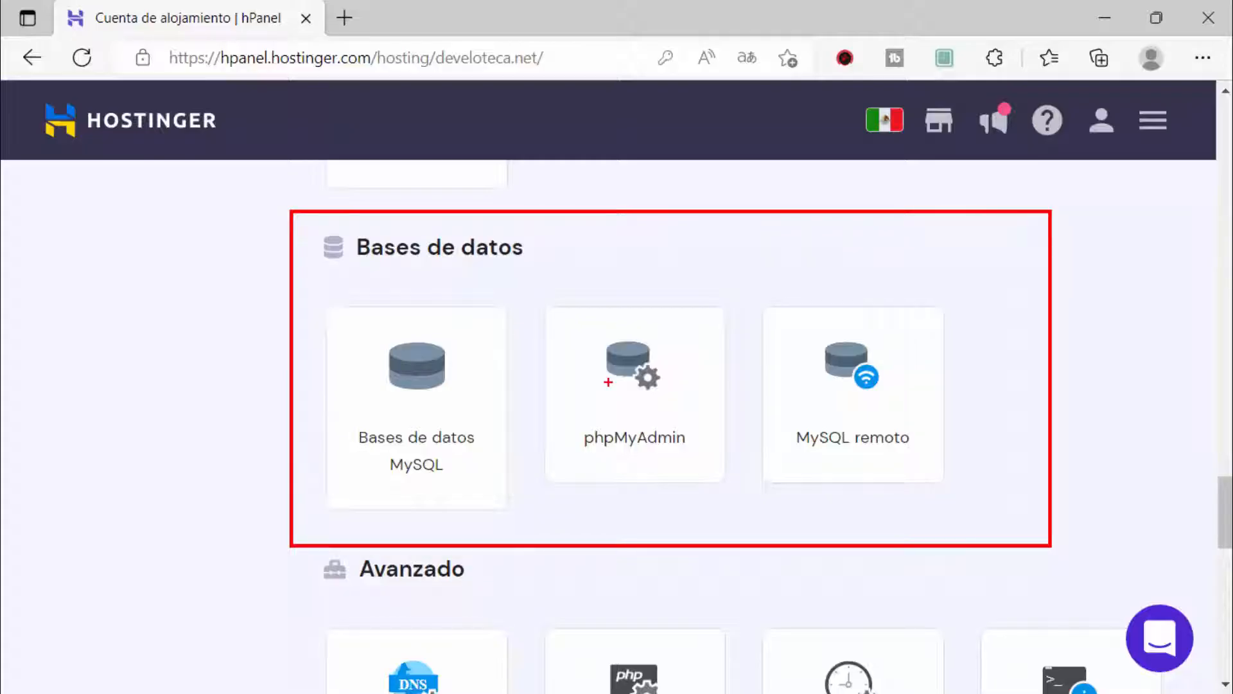
pyautogui.moveTo(467, 365); pyautogui.dragTo(580, 248)
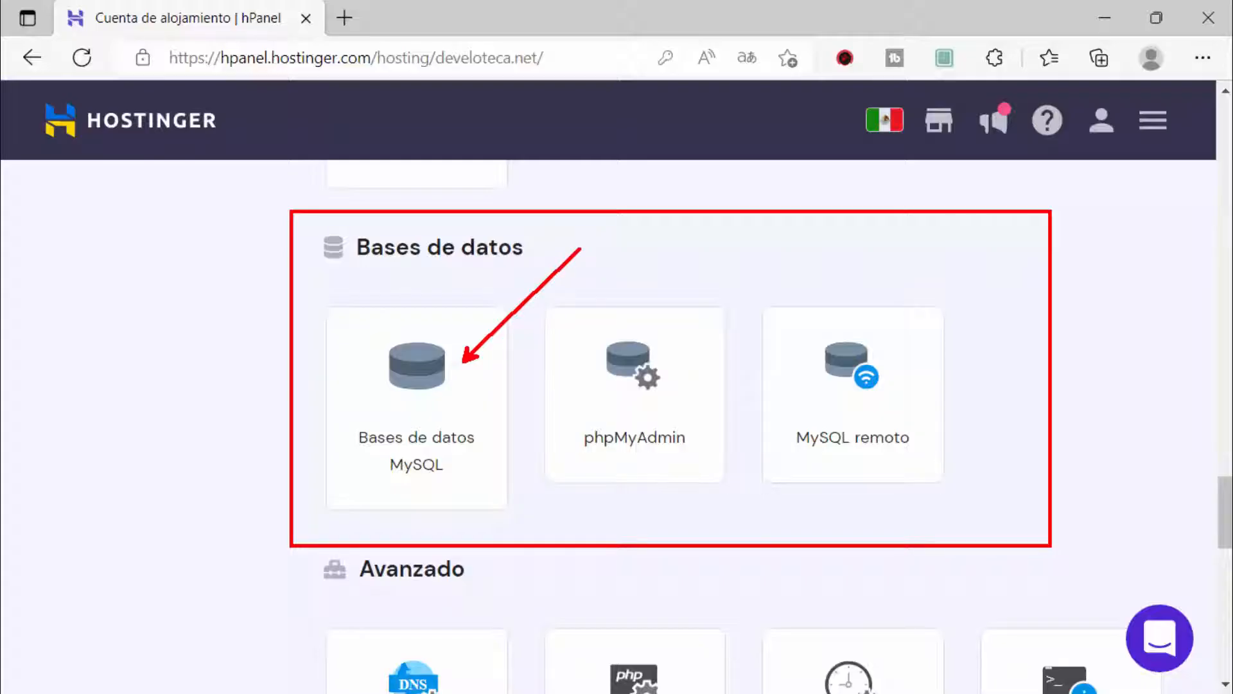
pyautogui.moveTo(676, 341); pyautogui.dragTo(807, 235)
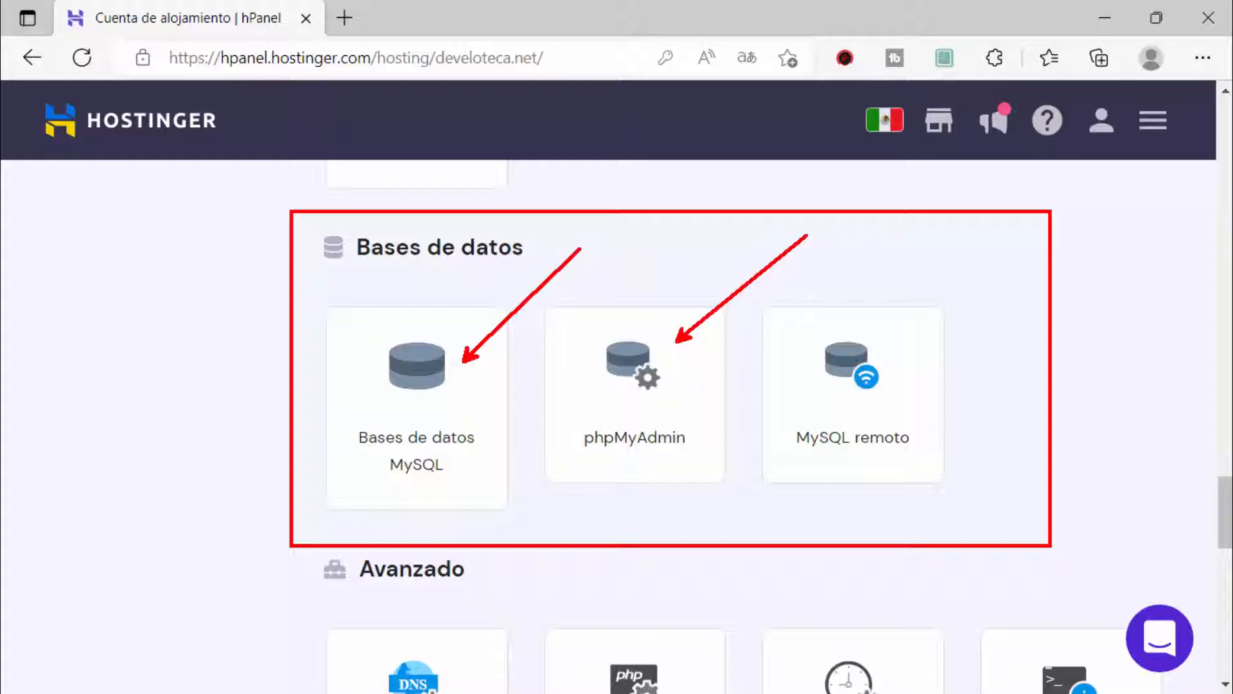
pyautogui.press('Escape')
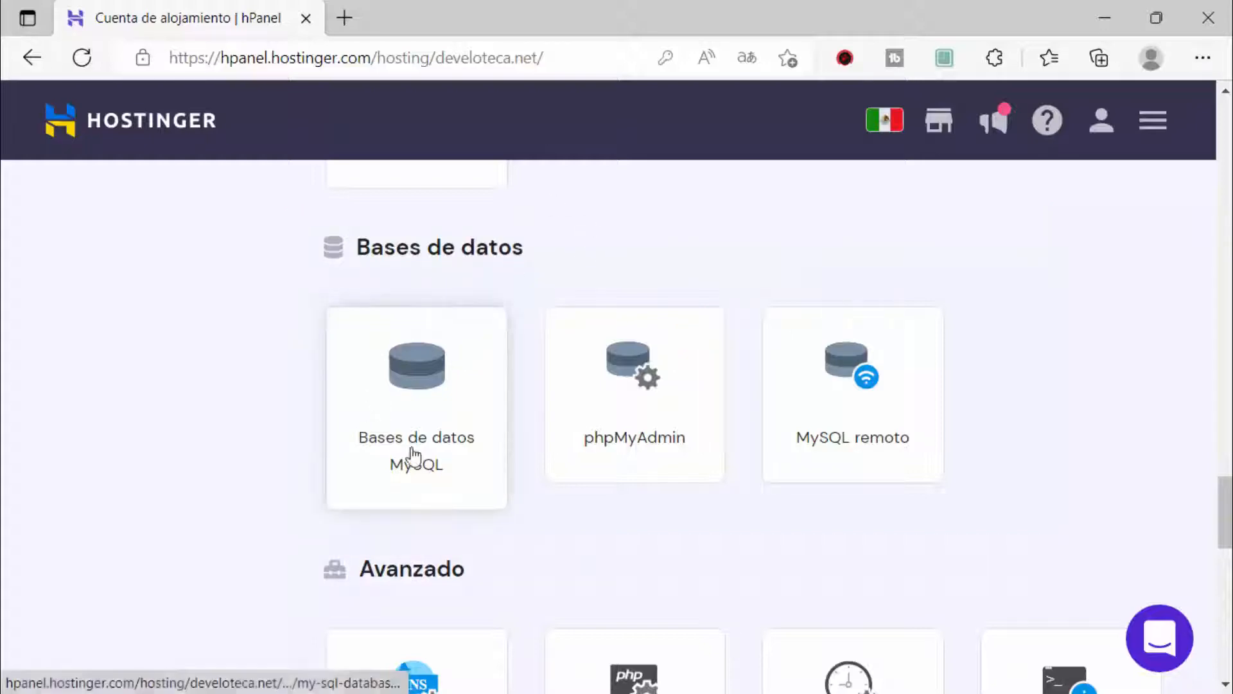
# Step: Open Bases de datos MySQL, outline the new-database form, and set aside a blank Notepad
pyautogui.click(415, 471)
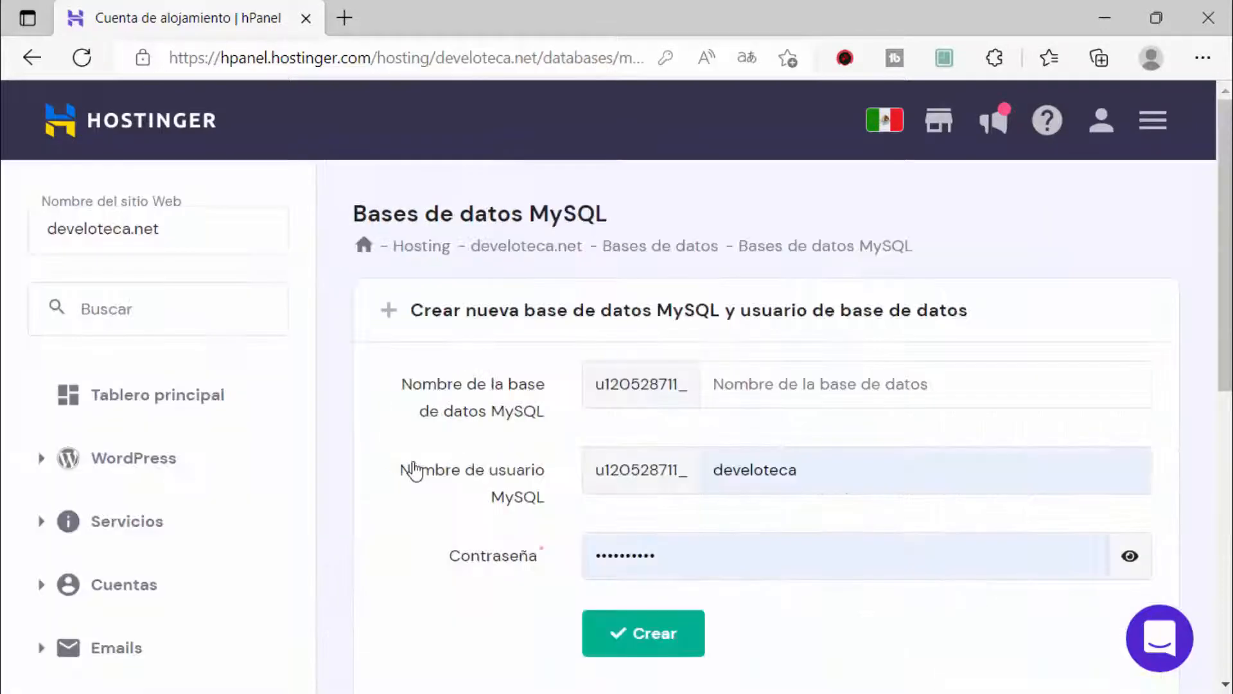
pyautogui.scroll(-2, 510, 428)
pyautogui.scroll(2, 461, 404)
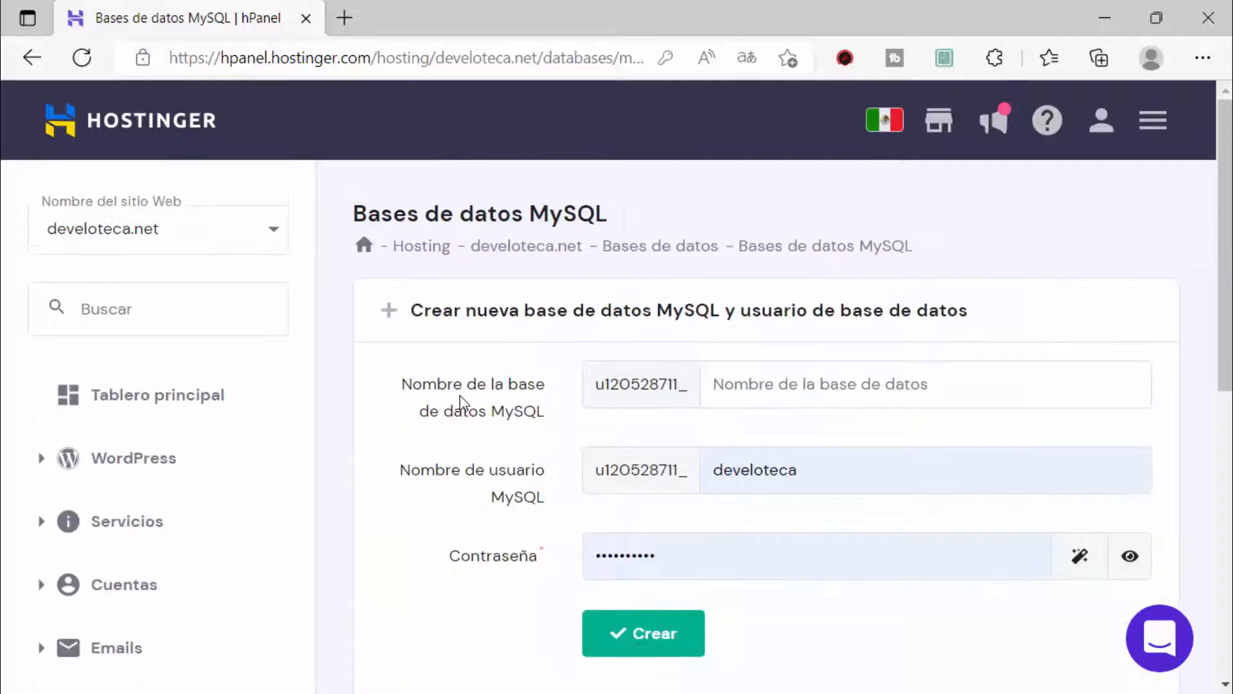
pyautogui.hotkey('ctrl', '2')
pyautogui.moveTo(383, 360)
pyautogui.mouseDown()
pyautogui.moveTo(813, 569)
pyautogui.moveTo(1135, 588)
pyautogui.mouseUp()
pyautogui.press('Escape')
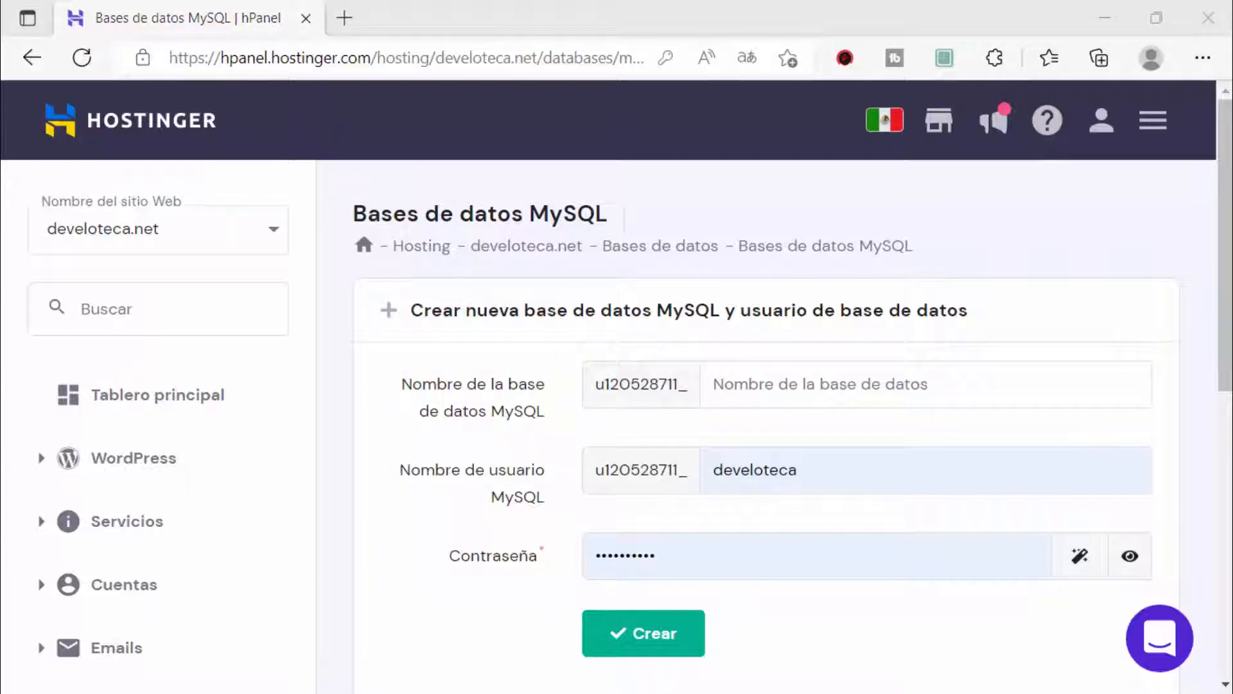
pyautogui.press('Return')
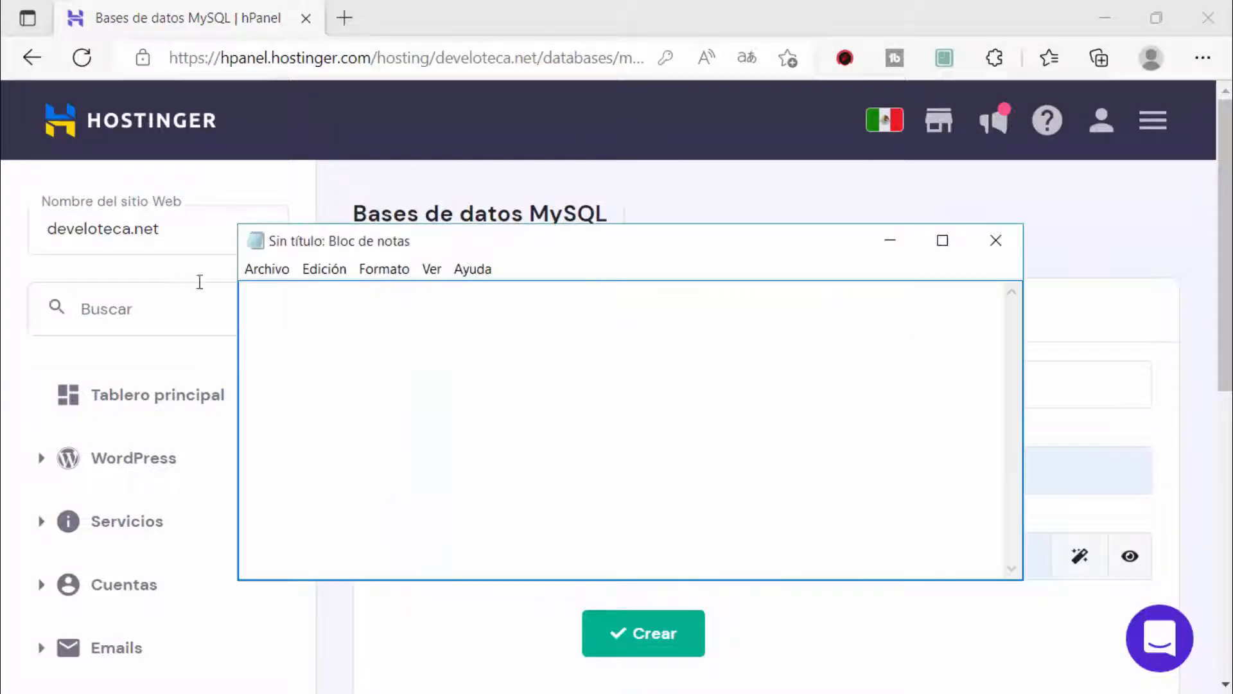
pyautogui.click(890, 241)
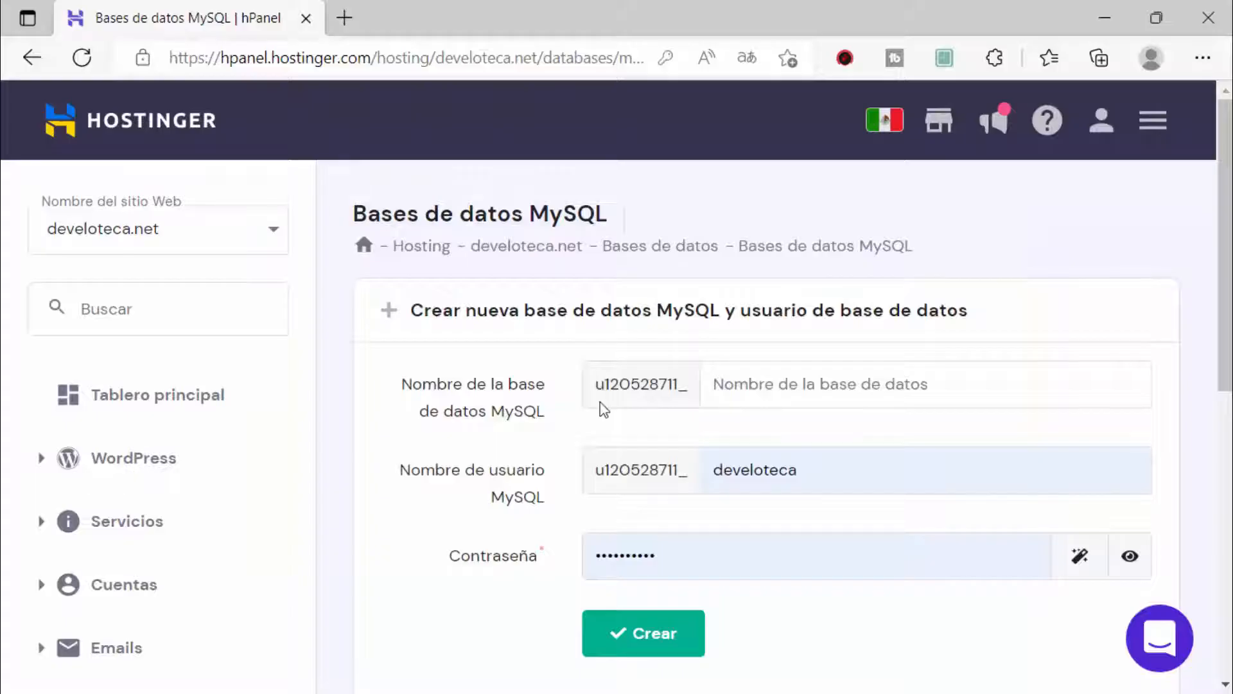
# Step: Enter sitio as the database name and keep the develoteca username
pyautogui.scroll(-1, 719, 376)
pyautogui.moveTo(408, 289); pyautogui.dragTo(542, 321)
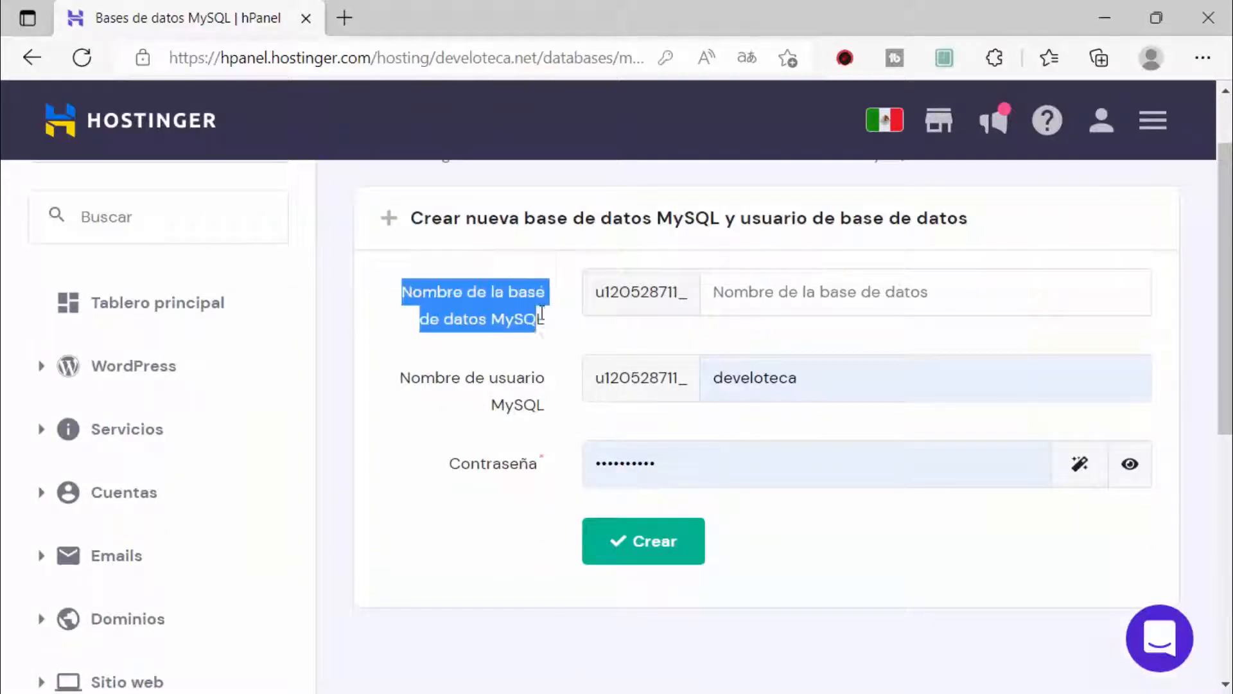
pyautogui.click(715, 290)
pyautogui.write('sitio')
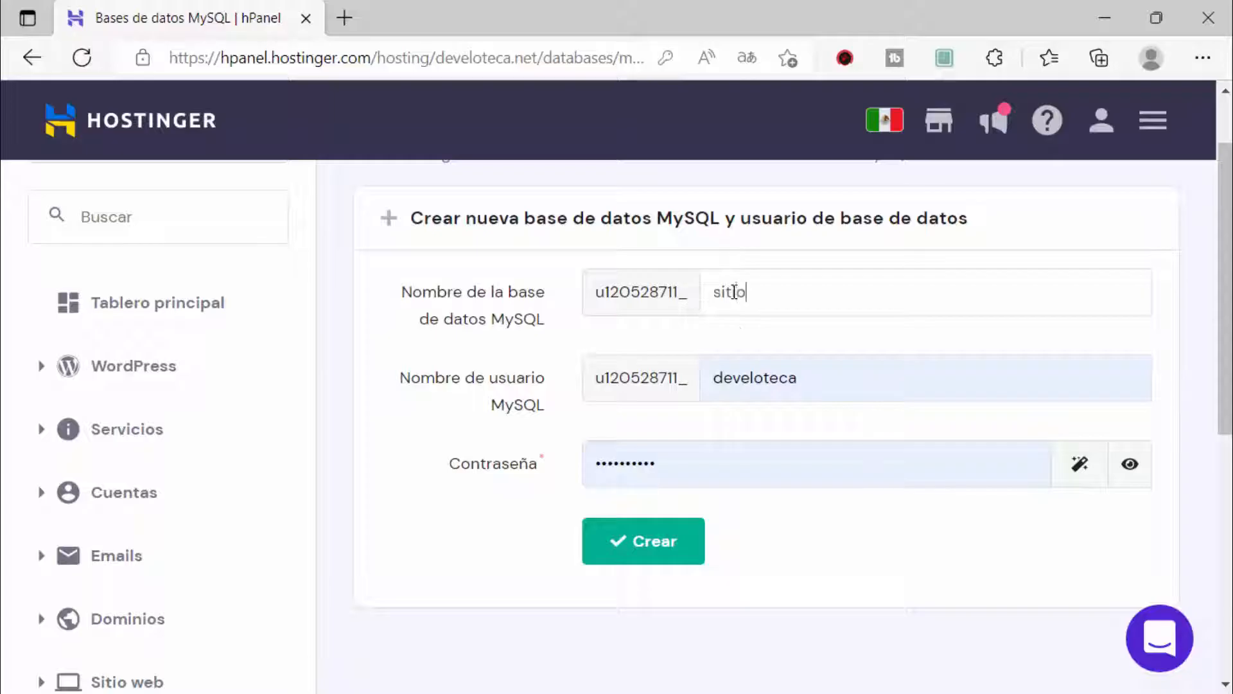
pyautogui.doubleClick(736, 379)
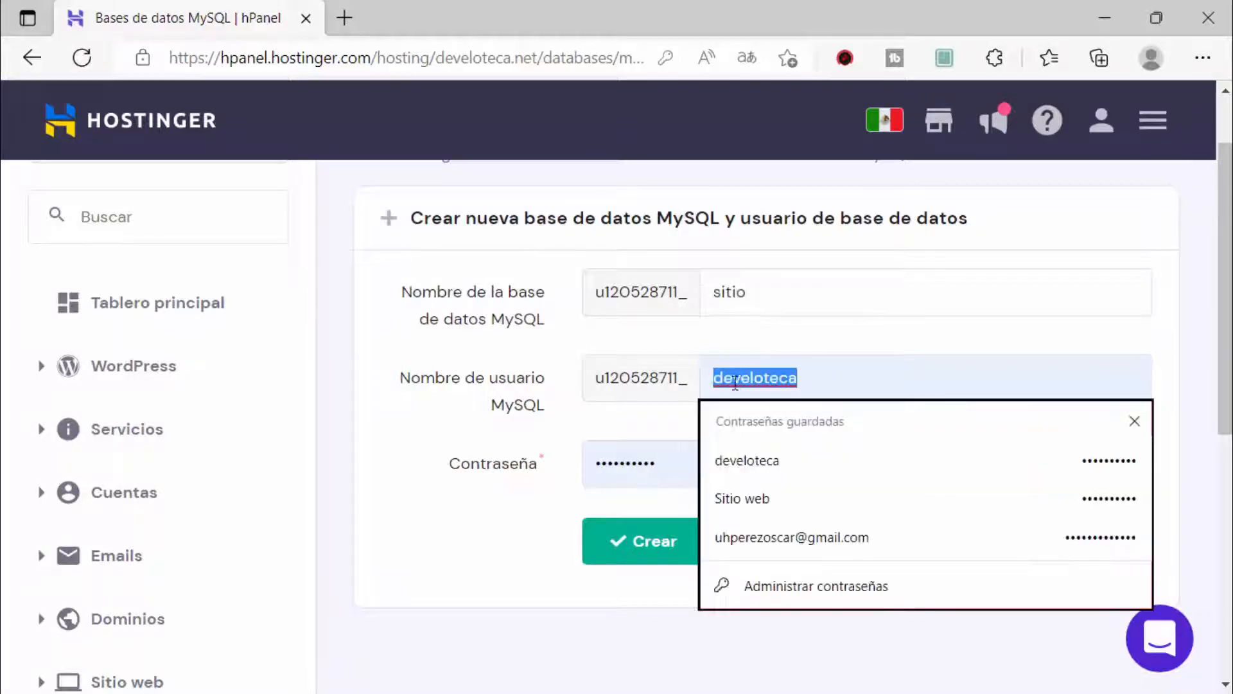
pyautogui.click(673, 337)
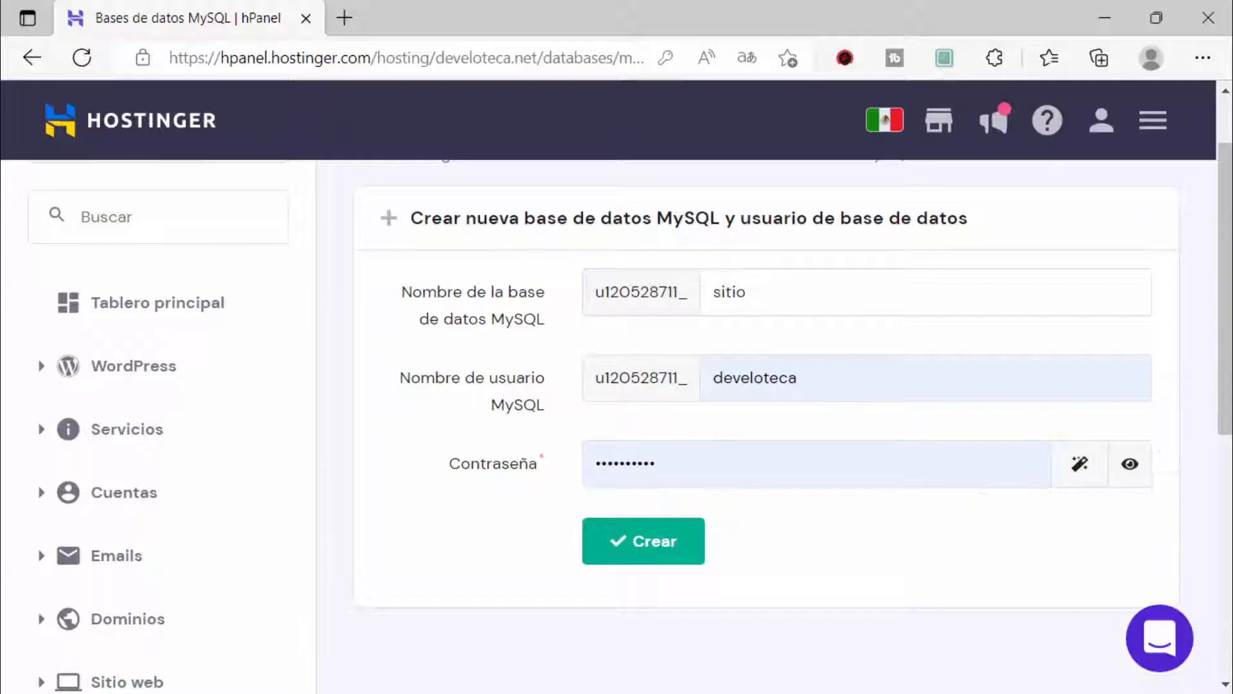
# Step: Reveal the password field, generate a new random password, and select it for copying
pyautogui.moveTo(1145, 442); pyautogui.dragTo(1182, 390)
pyautogui.click(1130, 464)
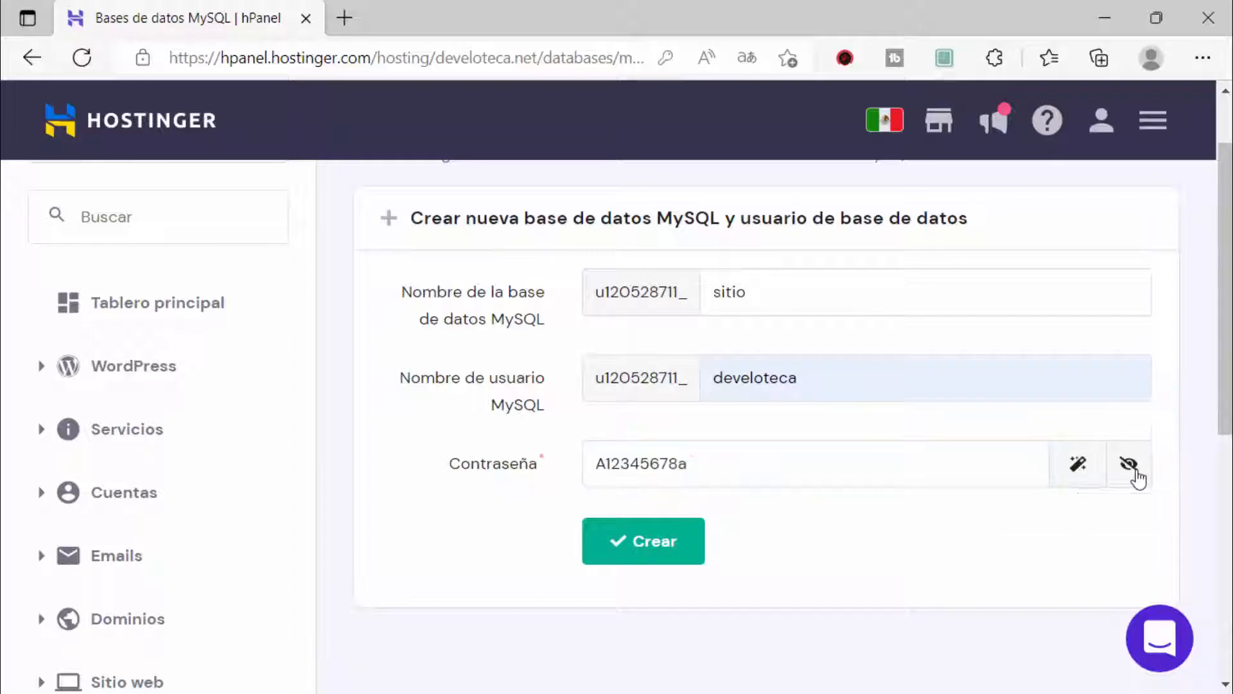
pyautogui.moveTo(714, 460); pyautogui.dragTo(505, 462)
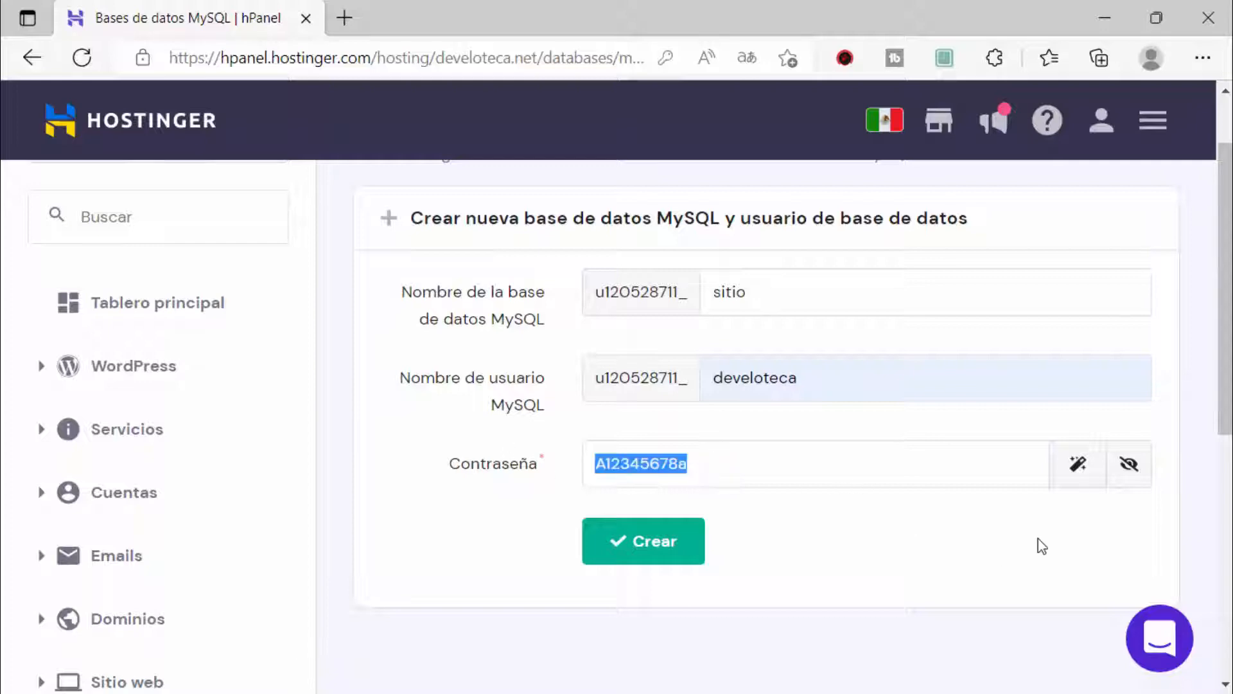
pyautogui.click(1081, 469)
pyautogui.moveTo(704, 467); pyautogui.dragTo(554, 472)
pyautogui.hotkey('ctrl', 'c')
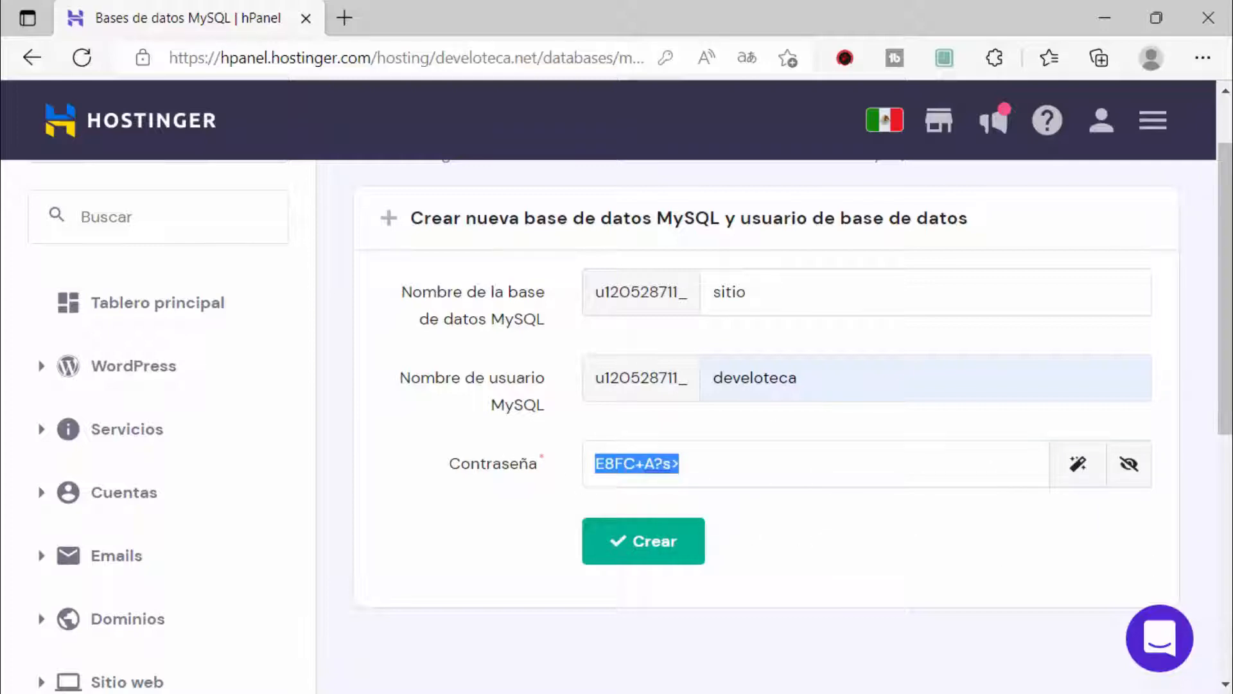
pyautogui.click(385, 693)
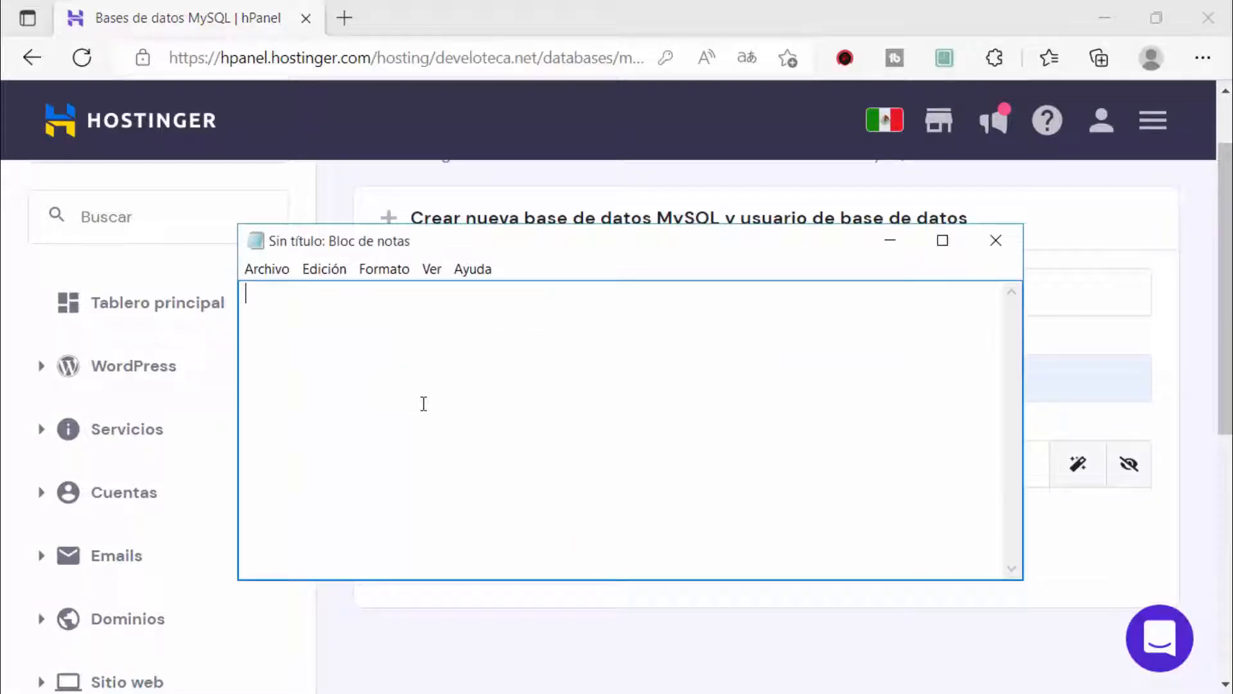
# Step: Paste the generated password into Notepad and add Contraseña, Usuario and Base de datos labels
pyautogui.press('Return')
pyautogui.press('Return')
pyautogui.hotkey('ctrl', 'v')
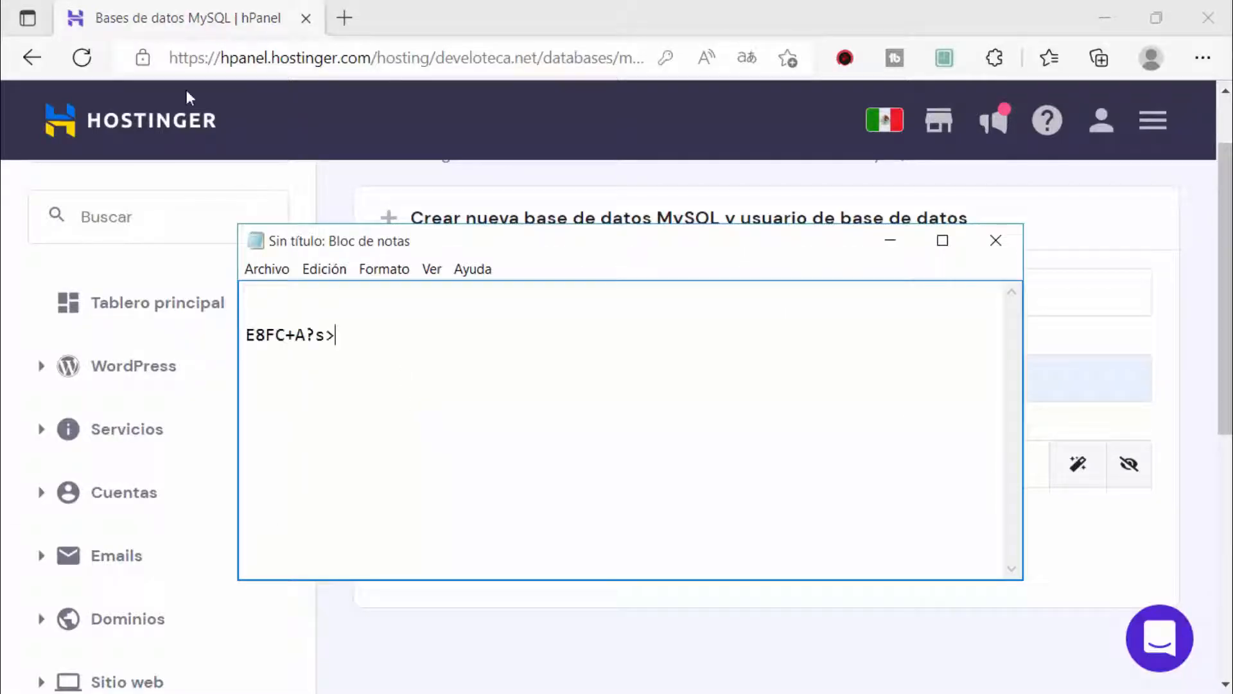
pyautogui.hotkey('alt', 'Tab')
pyautogui.doubleClick(778, 378)
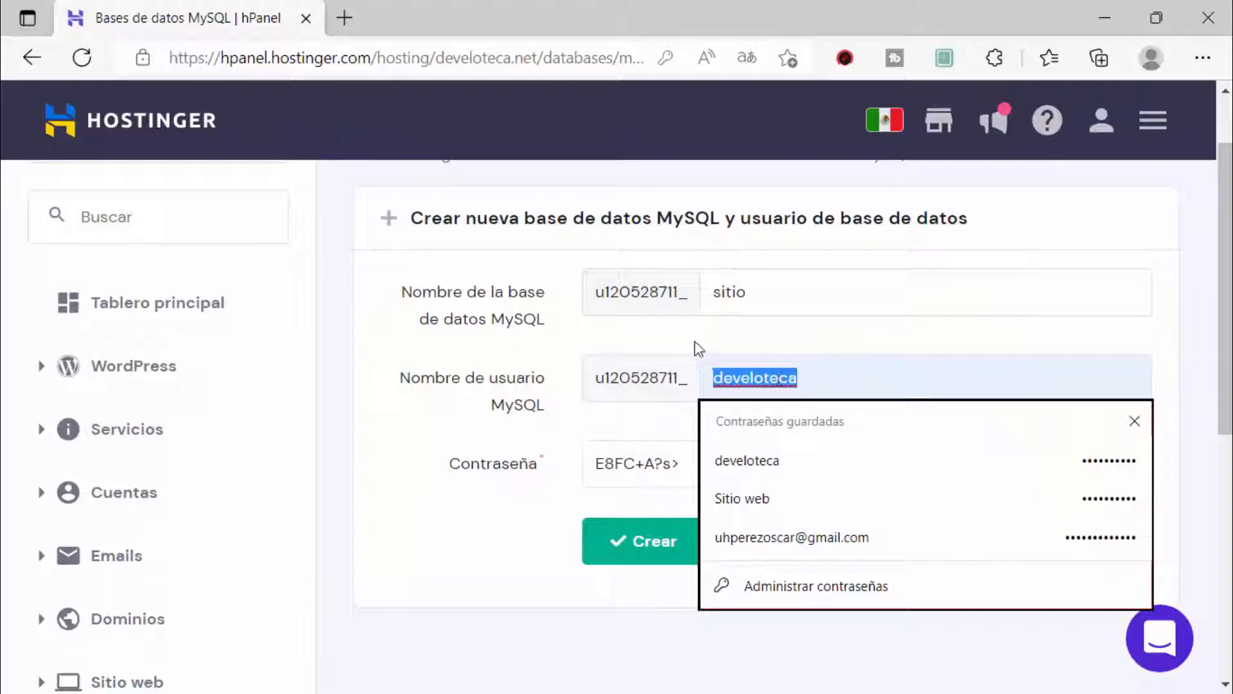
pyautogui.click(580, 385)
pyautogui.moveTo(594, 376); pyautogui.dragTo(805, 378)
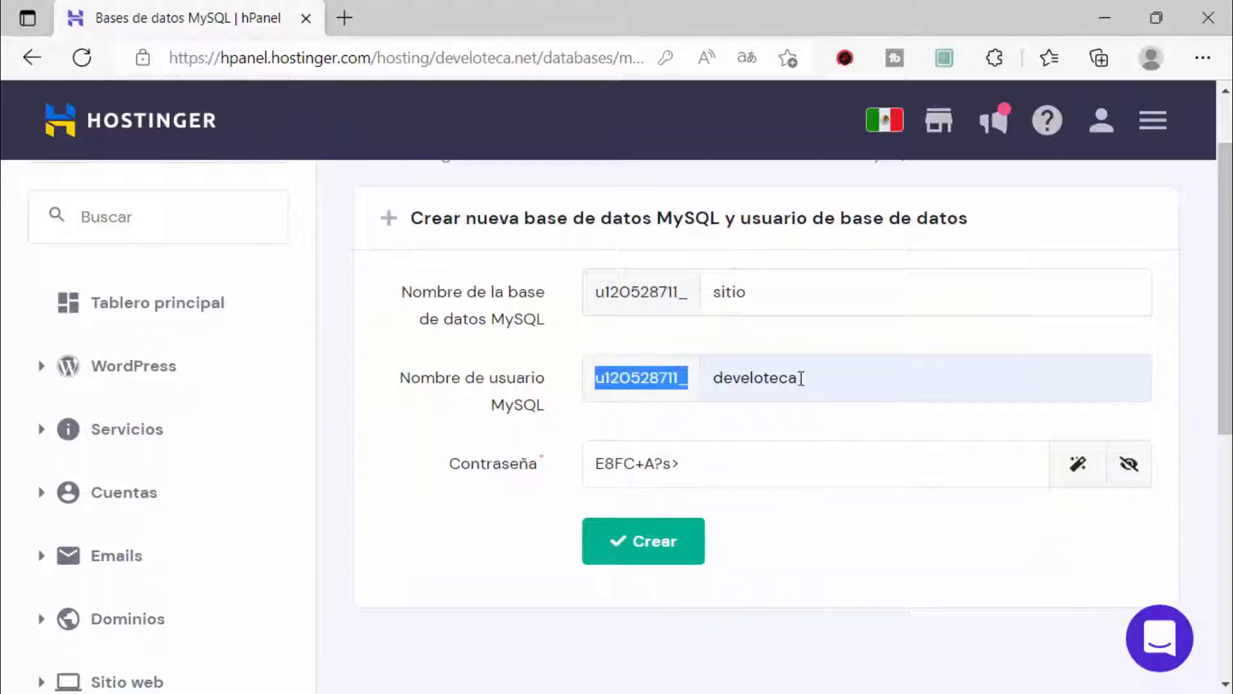
pyautogui.click(604, 350)
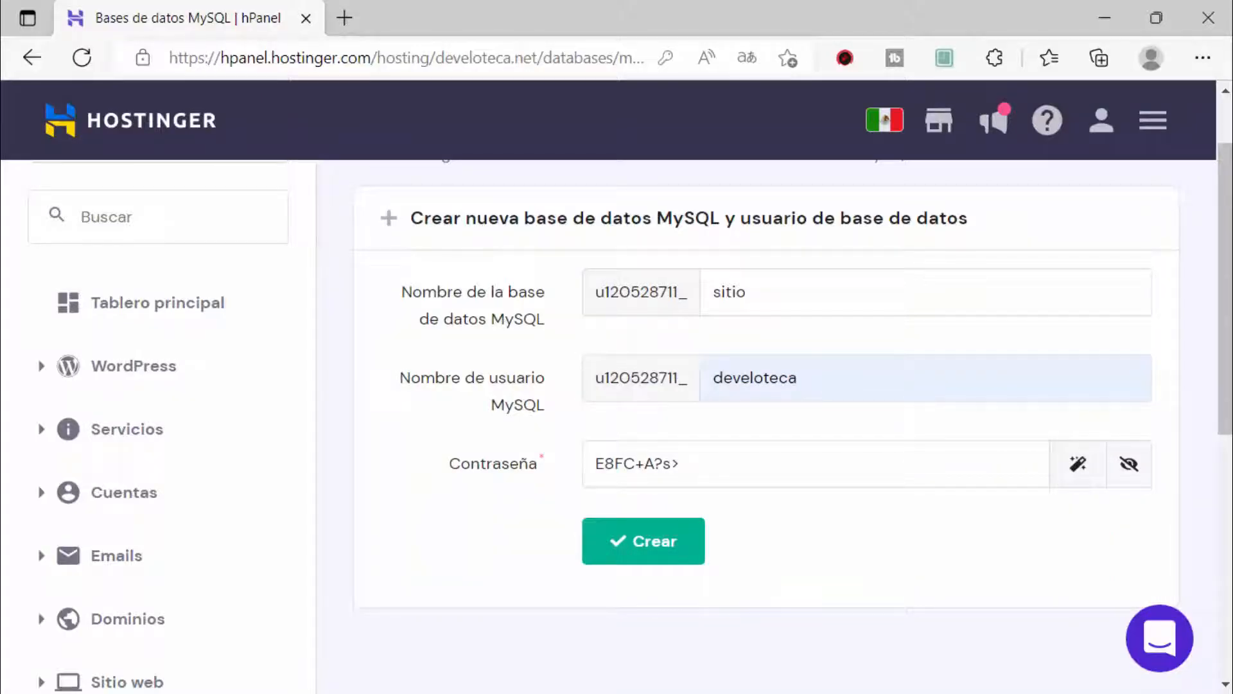
pyautogui.hotkey('alt', 'Tab')
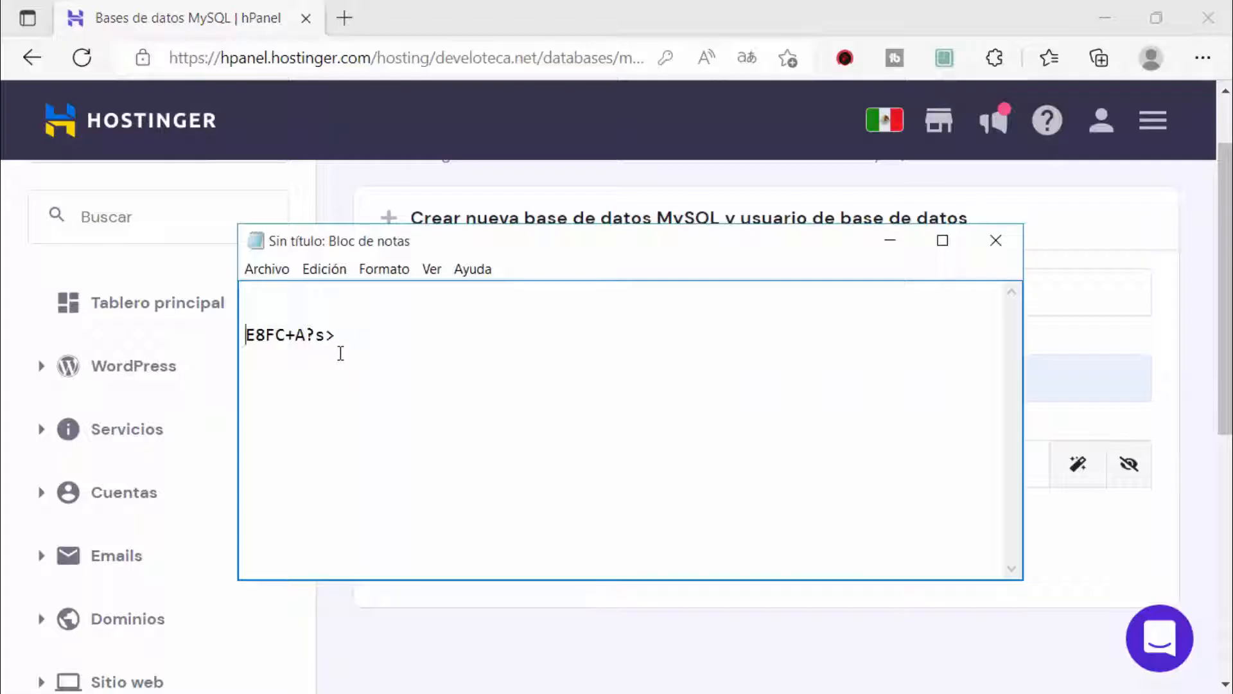
pyautogui.write('Co')
pyautogui.press('BackSpace')
pyautogui.press('BackSpace')
pyautogui.write('Contrase')
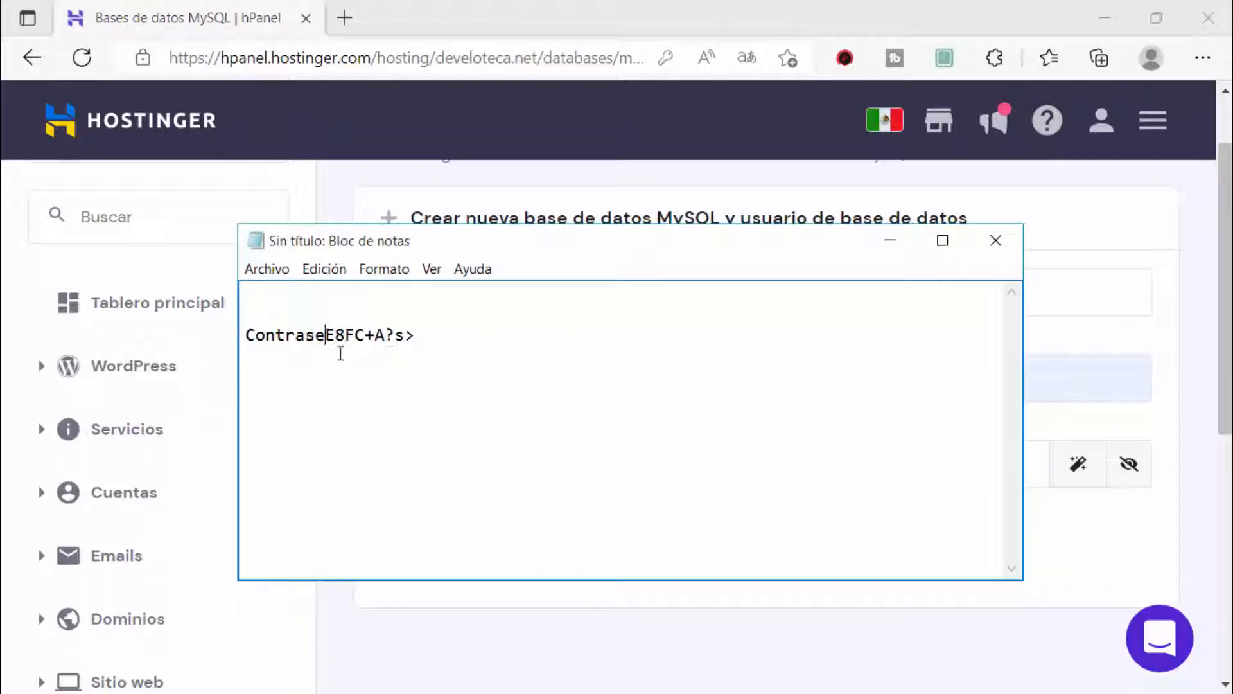
pyautogui.write('ña: ')
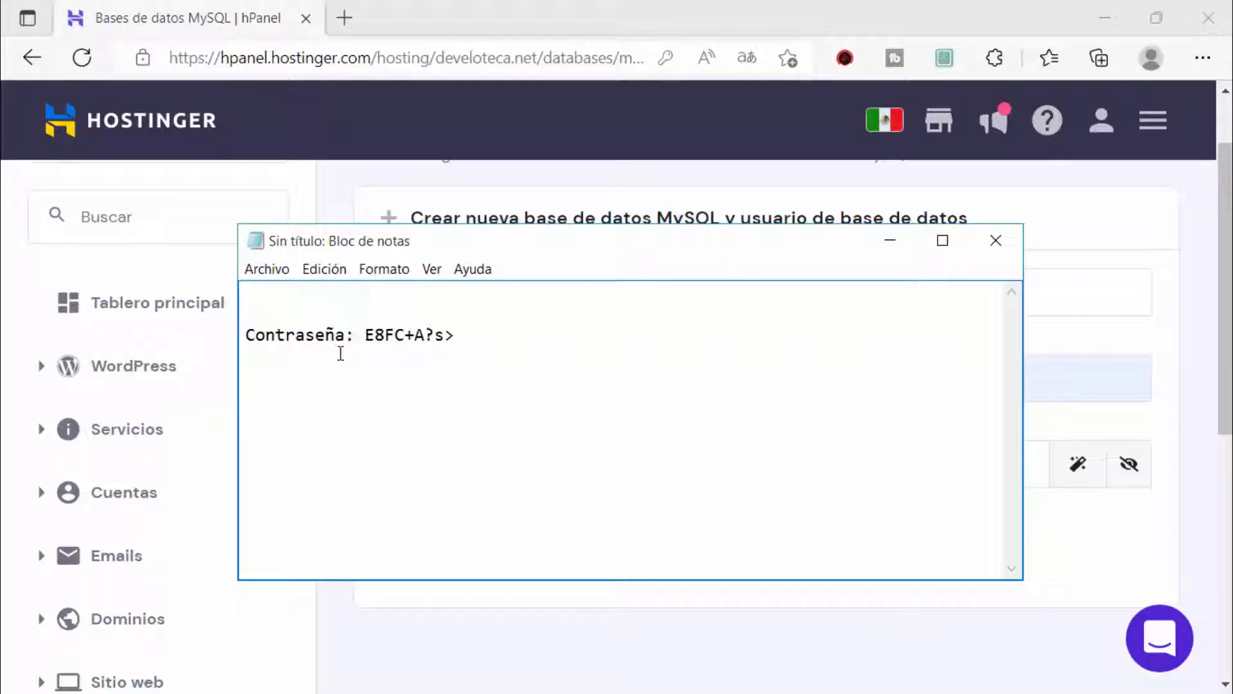
pyautogui.write('Usu')
pyautogui.write('ario:')
pyautogui.write('Base de datos:')
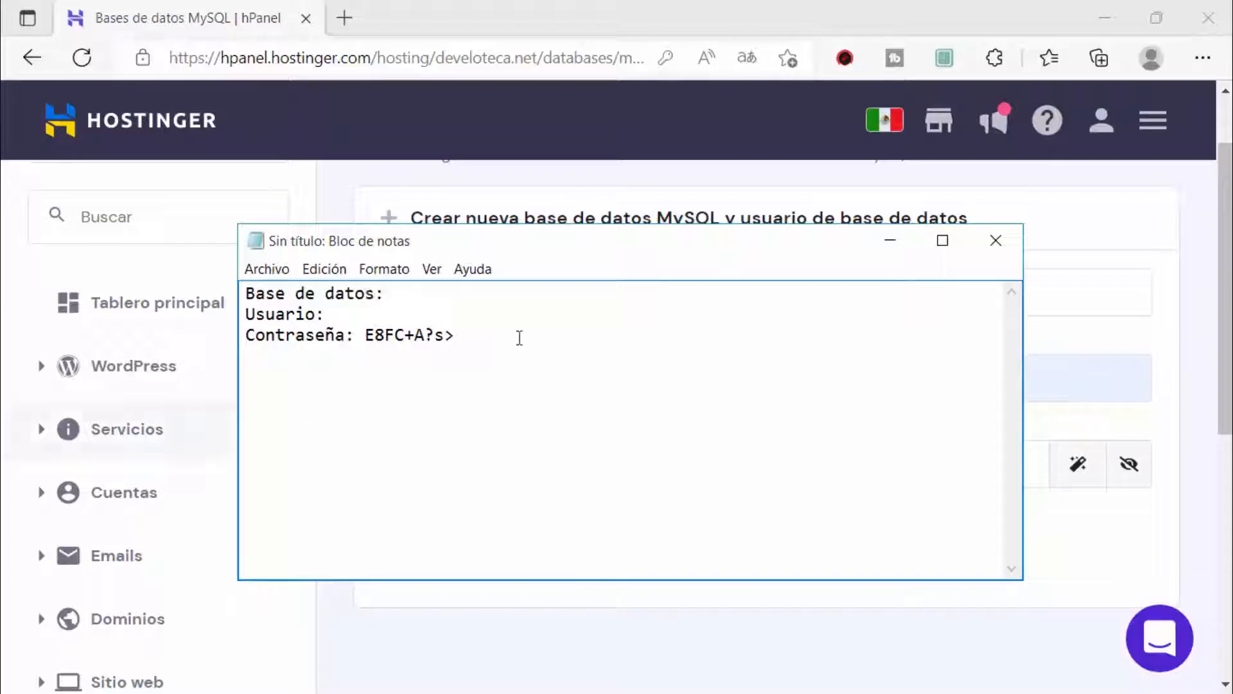
# Step: Create the sitio database and develoteca user in hPanel
pyautogui.moveTo(501, 340); pyautogui.dragTo(206, 270)
pyautogui.click(196, 85)
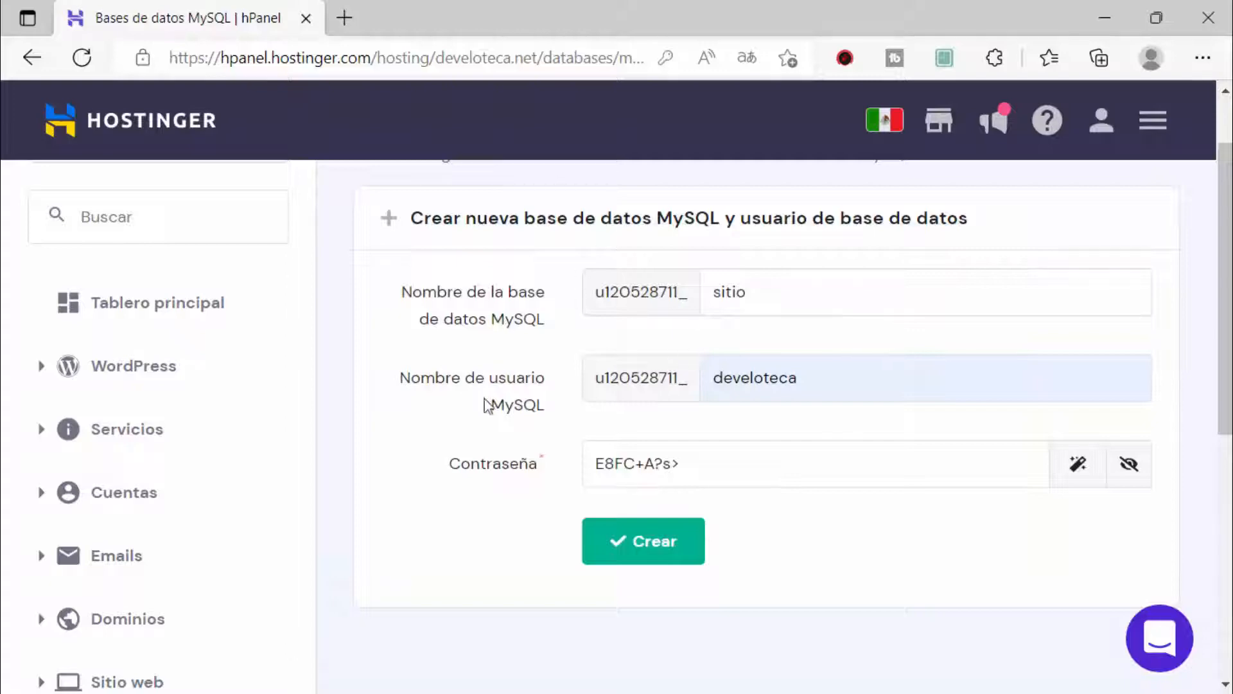
pyautogui.click(639, 541)
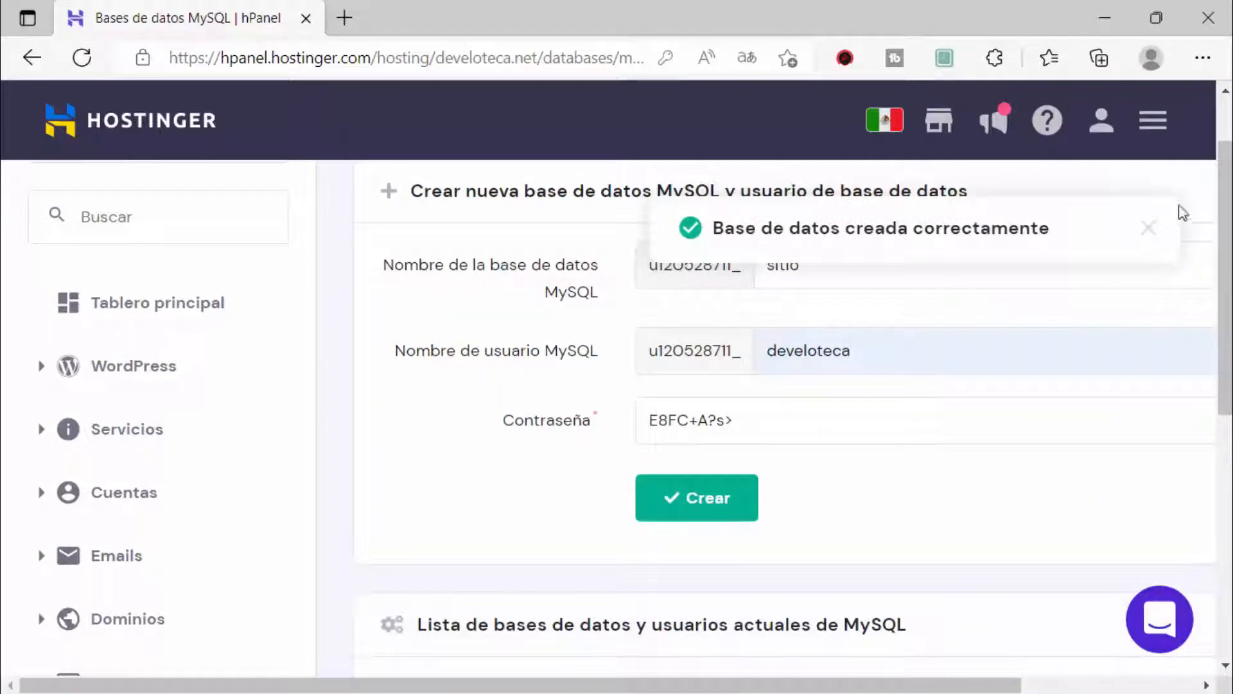
pyautogui.click(1149, 228)
pyautogui.scroll(-5, 540, 433)
pyautogui.scroll(1, 548, 438)
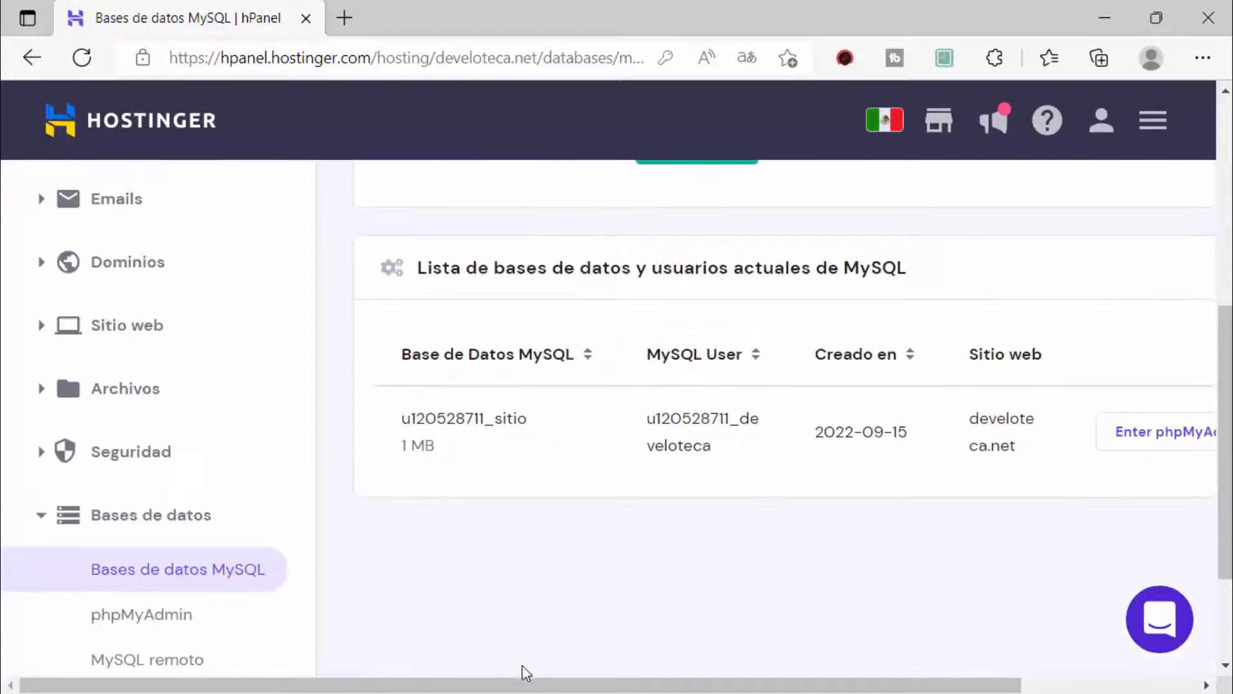
pyautogui.hscroll(5, 523, 669)
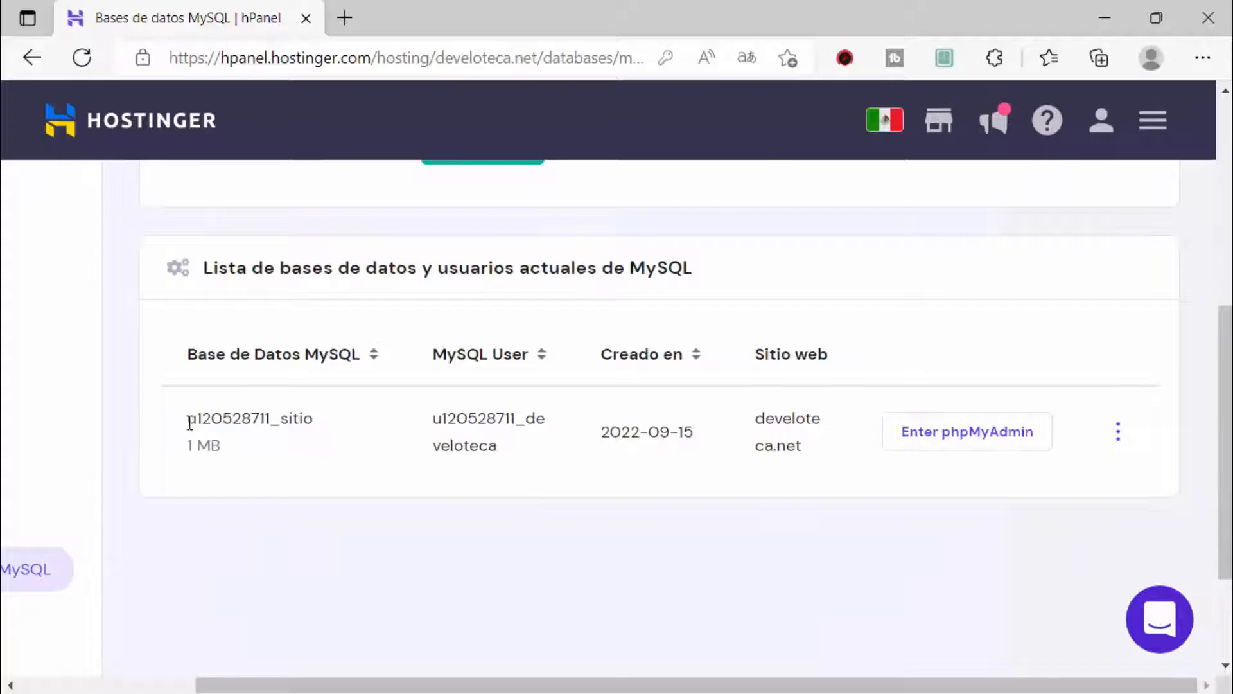
# Step: Copy the prefixed database name into the note's Base de datos line
pyautogui.moveTo(187, 418); pyautogui.dragTo(341, 423)
pyautogui.hotkey('ctrl', 'c')
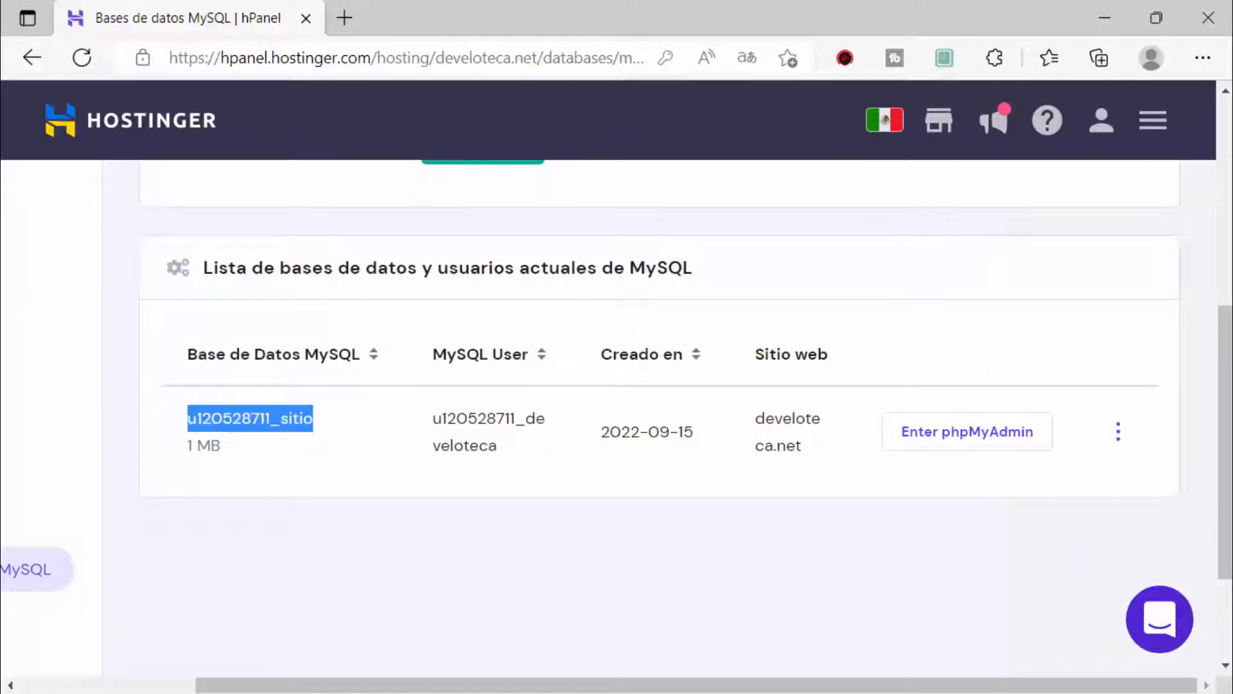
pyautogui.hotkey('alt', 'Tab')
pyautogui.click(394, 330)
pyautogui.click(396, 297)
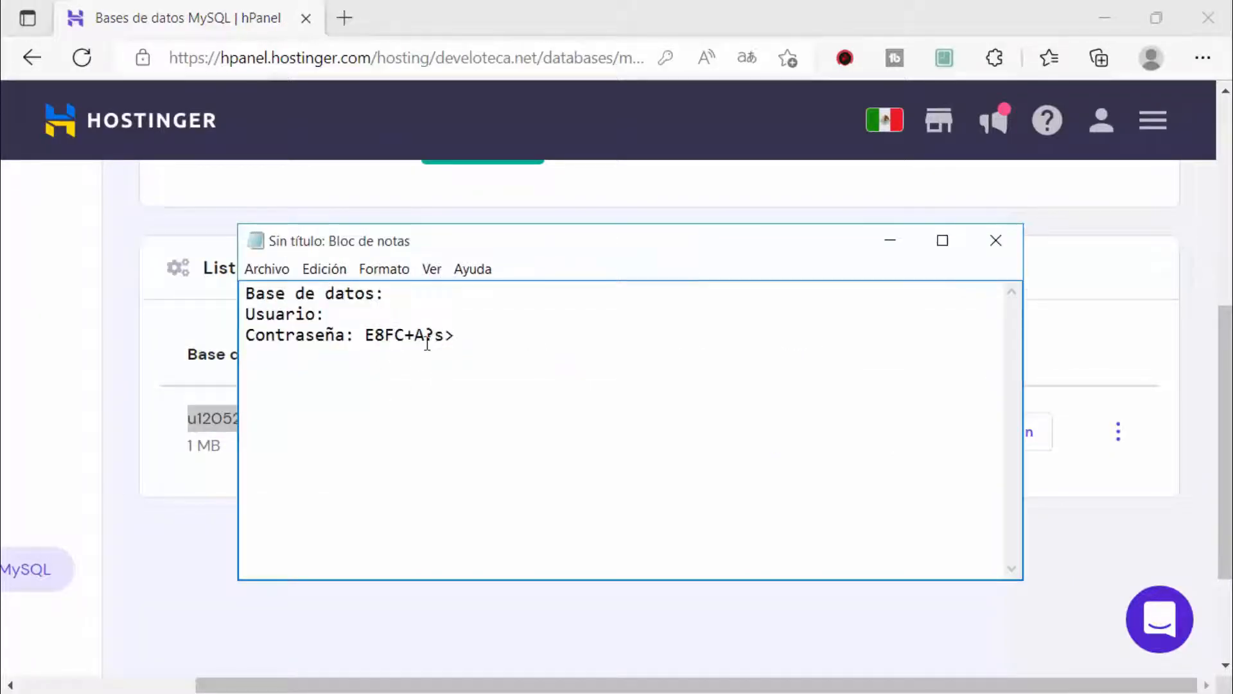
pyautogui.hotkey('ctrl', 'v')
# Step: Copy the MySQL user name into the Usuario line and check the Contraseña line
pyautogui.hotkey('alt', 'Tab')
pyautogui.moveTo(432, 418); pyautogui.dragTo(523, 465)
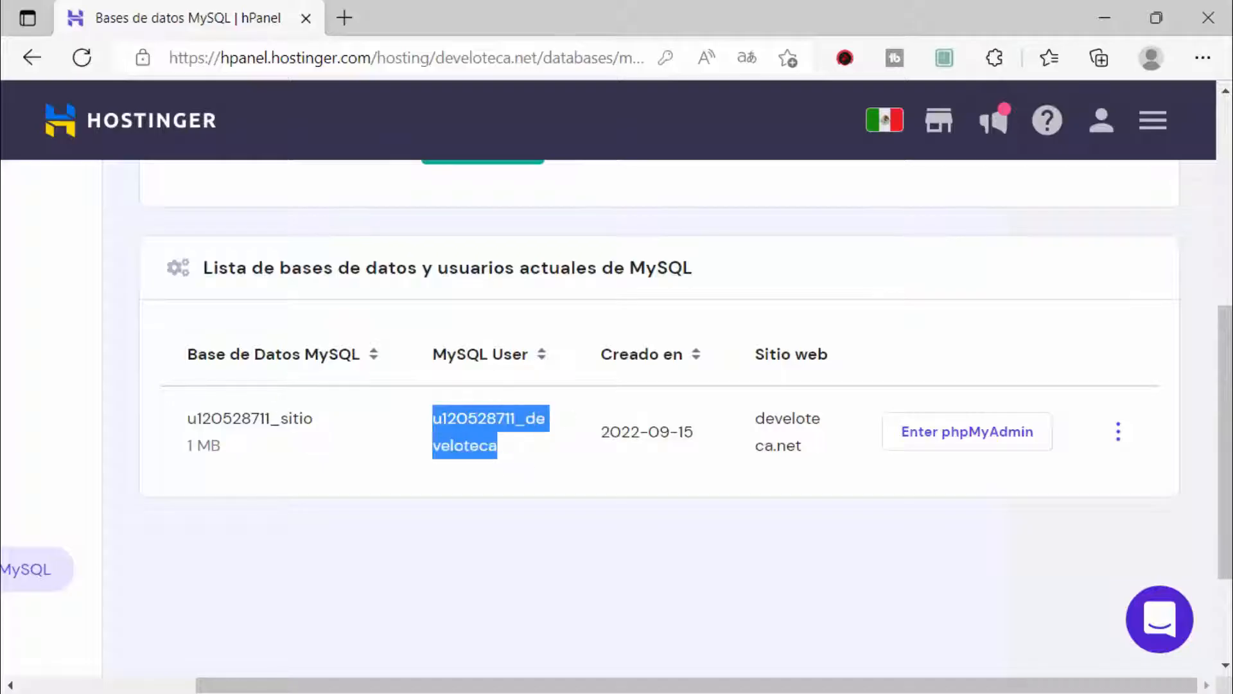
pyautogui.hotkey('ctrl', 'c')
pyautogui.hotkey('alt', 'Tab')
pyautogui.click(352, 316)
pyautogui.hotkey('ctrl', 'v')
pyautogui.click(332, 314)
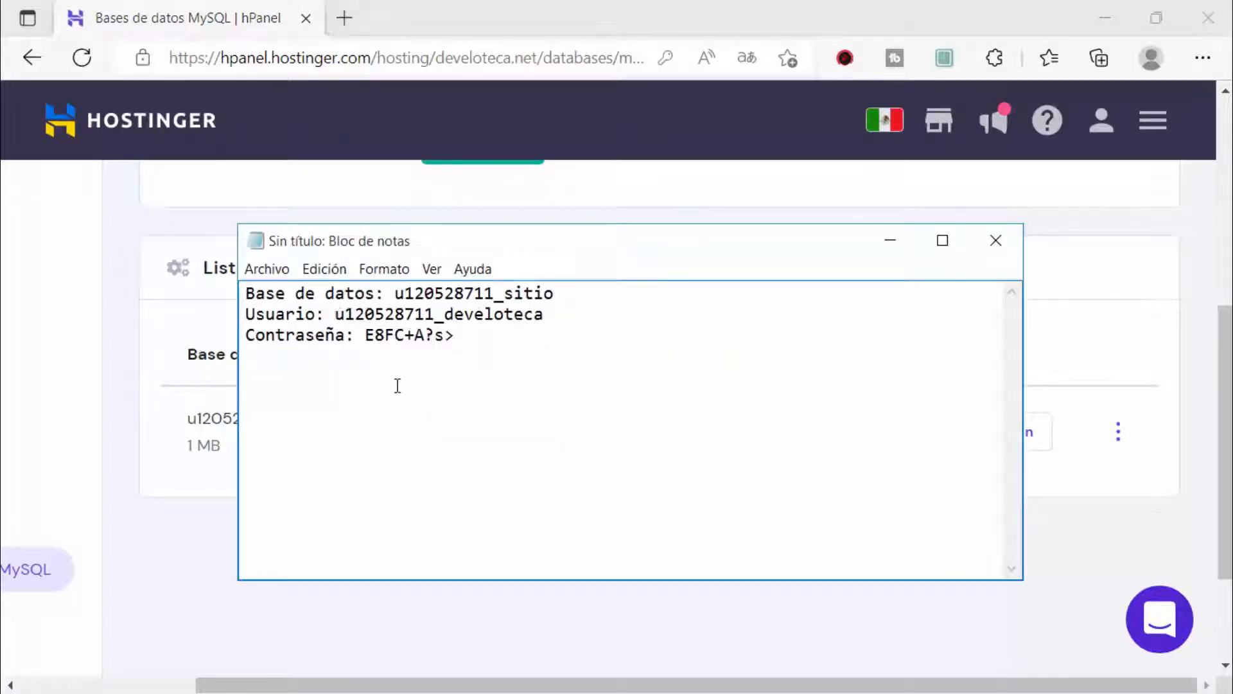
pyautogui.hotkey('alt', 'Tab')
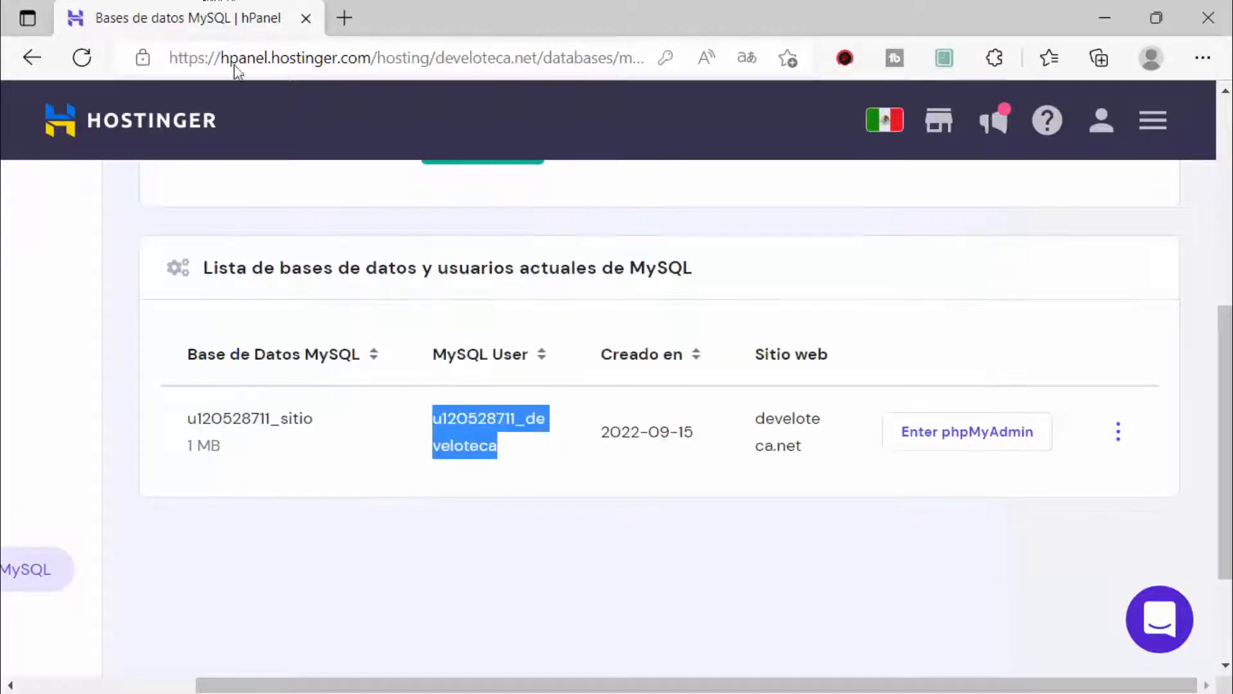
pyautogui.click(802, 442)
pyautogui.hotkey('alt', 'Tab')
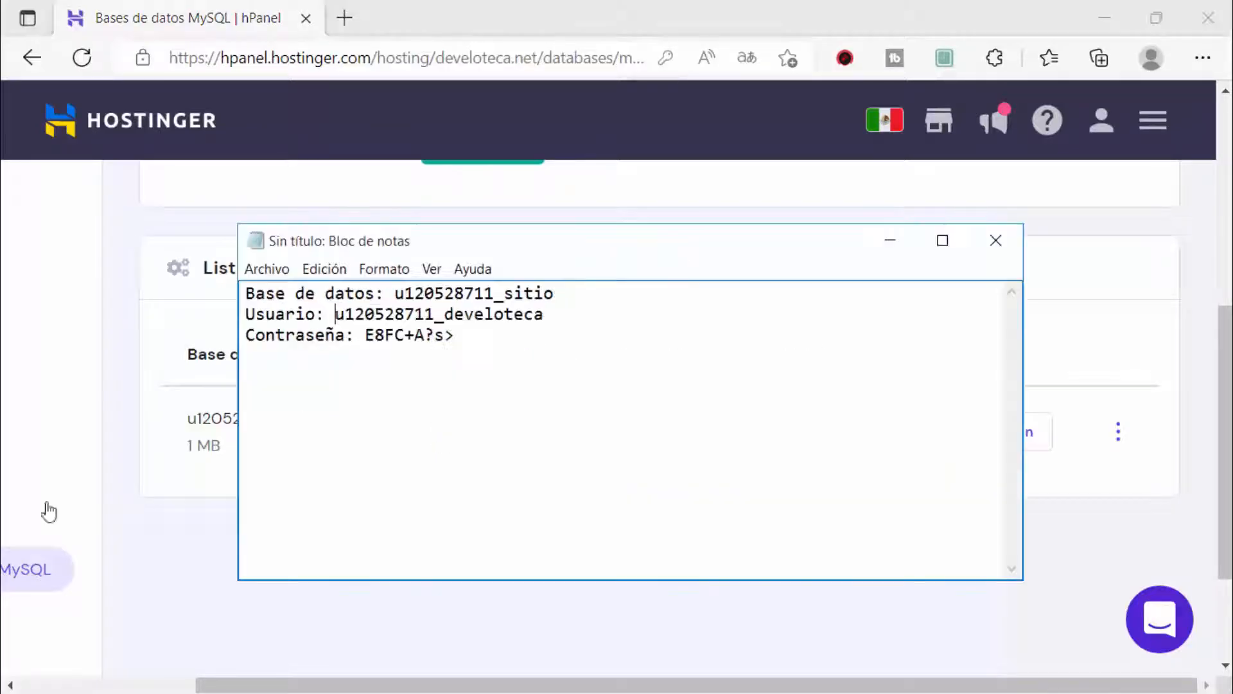
pyautogui.moveTo(455, 335); pyautogui.dragTo(245, 337)
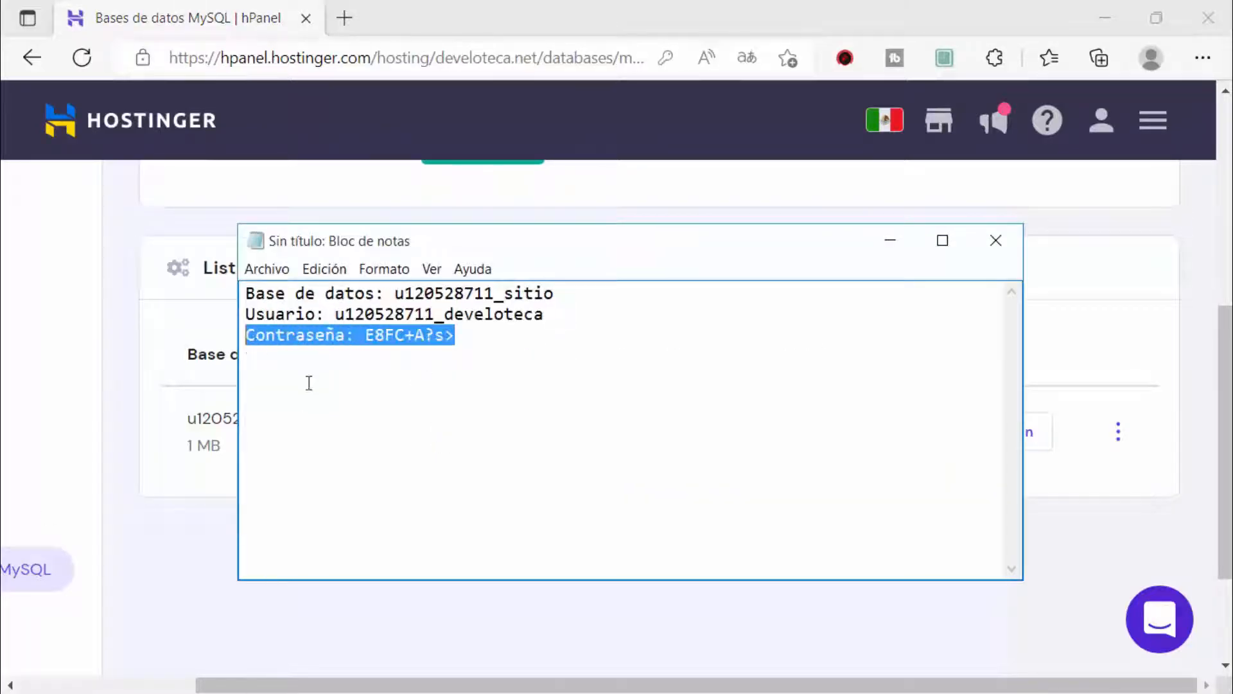
pyautogui.click(196, 11)
pyautogui.click(1121, 436)
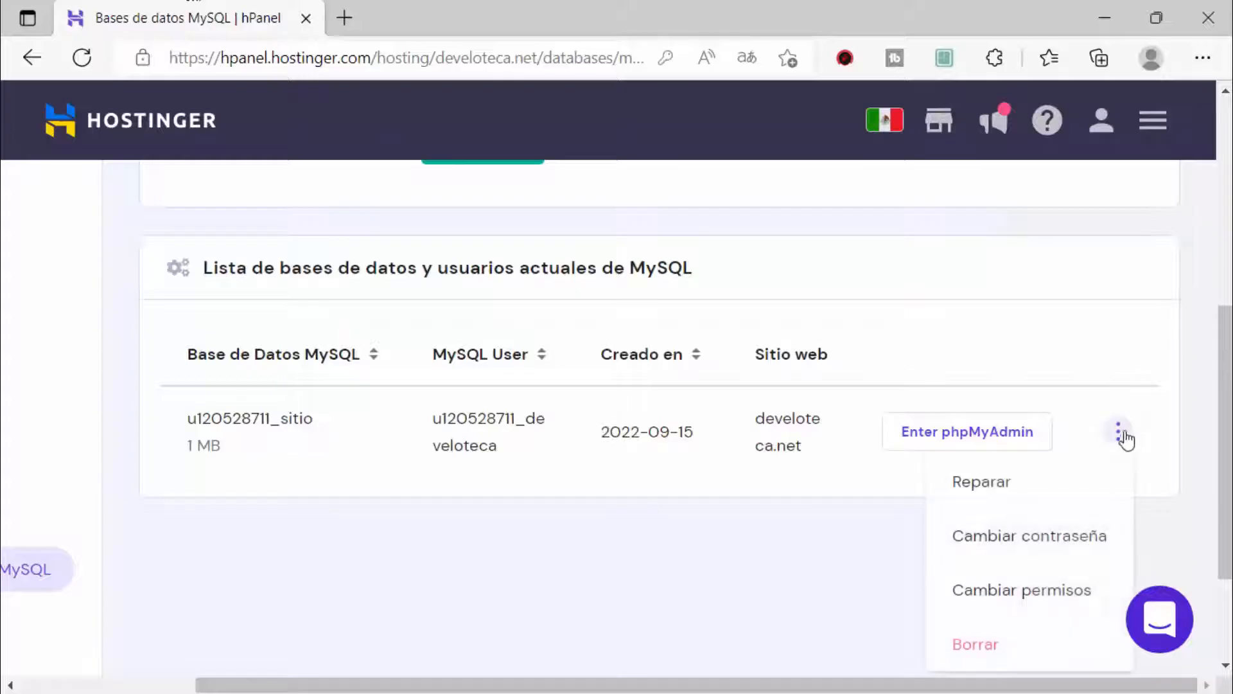
pyautogui.click(1117, 435)
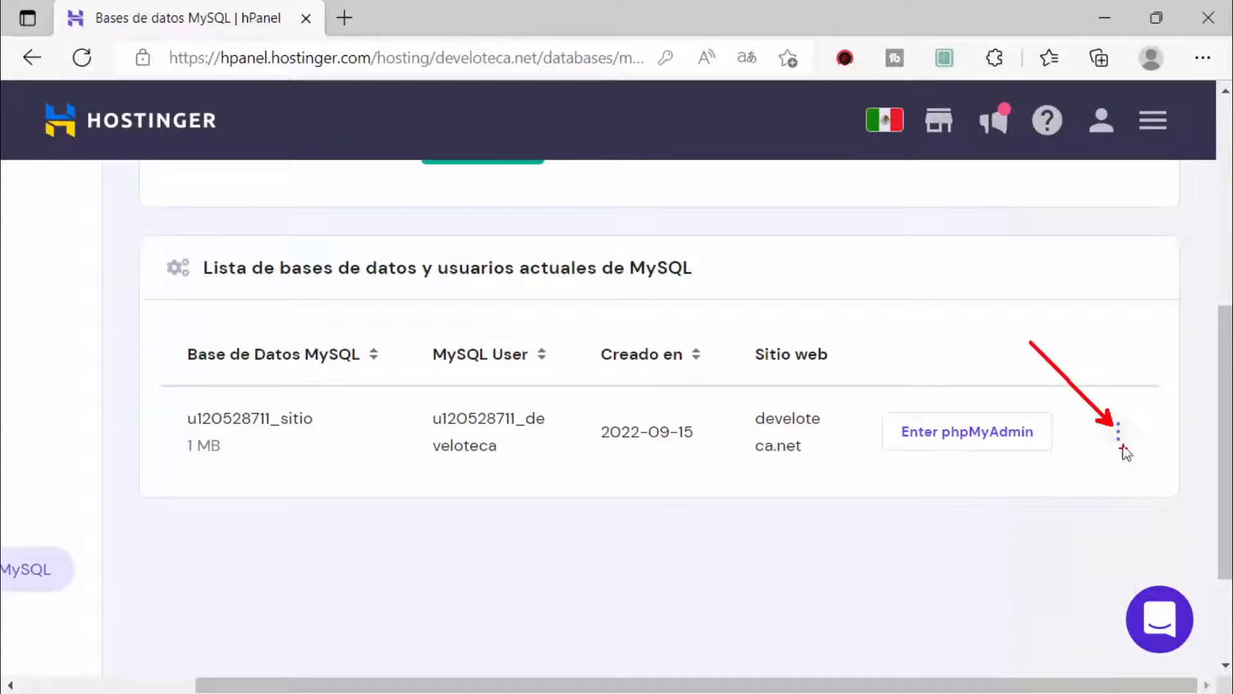
pyautogui.click(1118, 435)
pyautogui.click(985, 552)
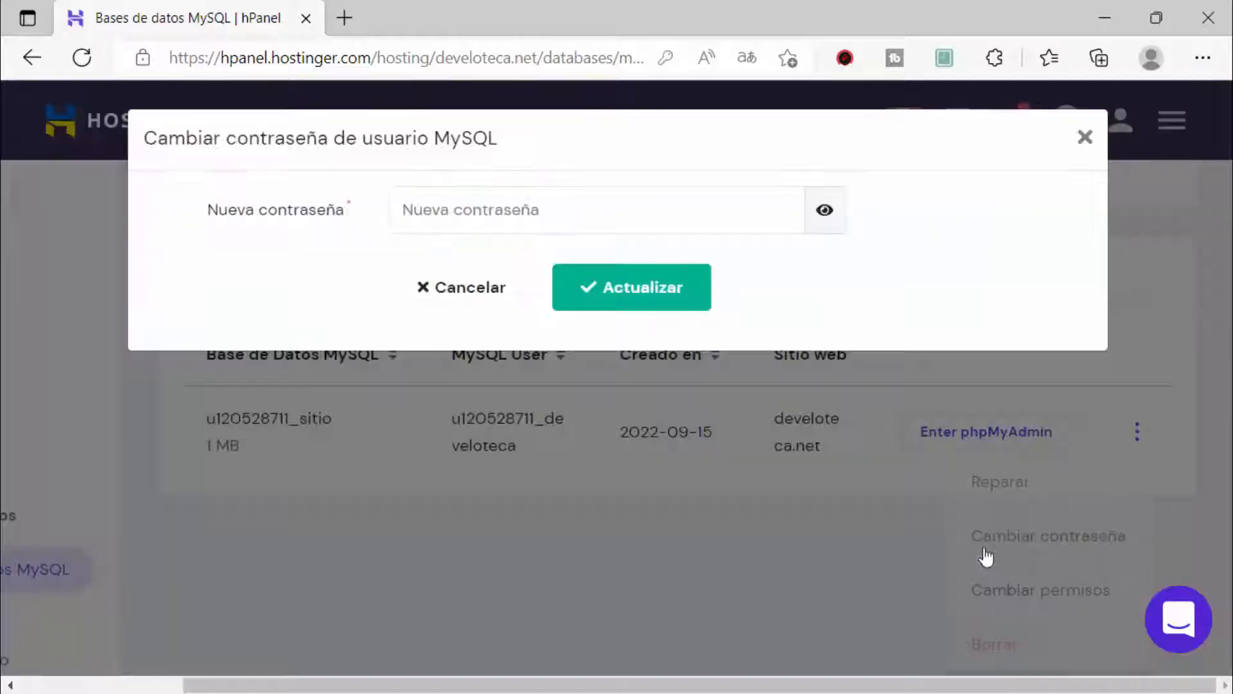
pyautogui.click(408, 209)
pyautogui.click(325, 225)
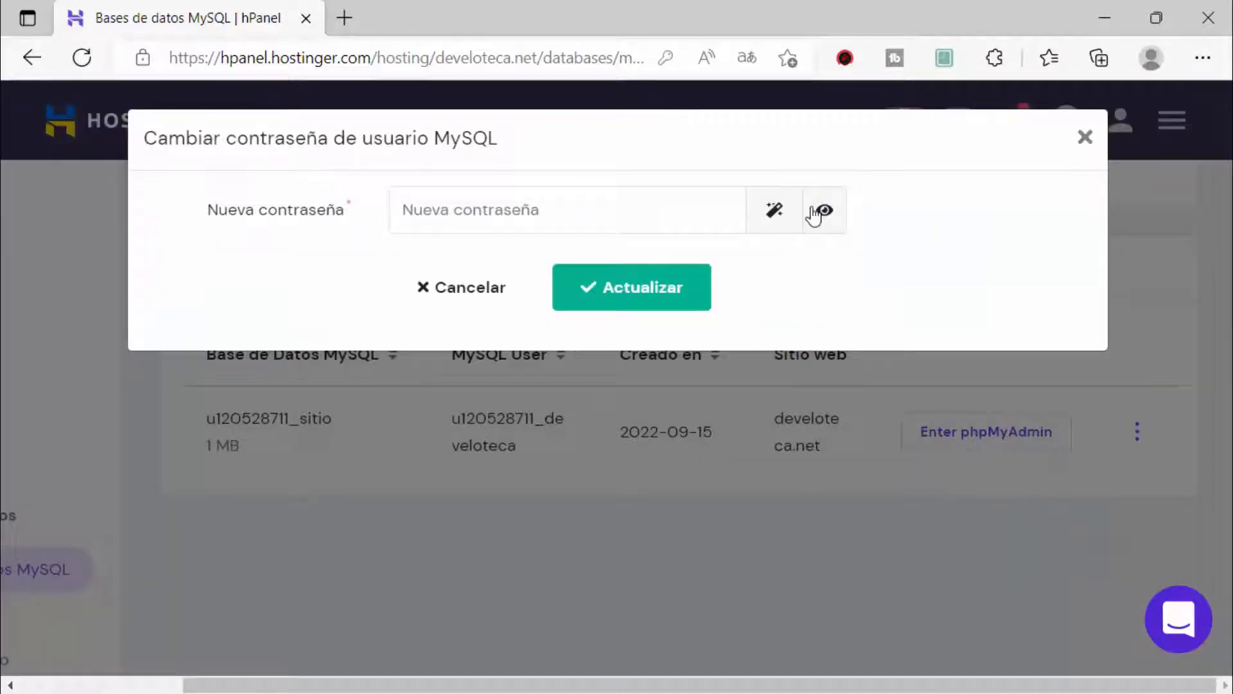
pyautogui.click(774, 212)
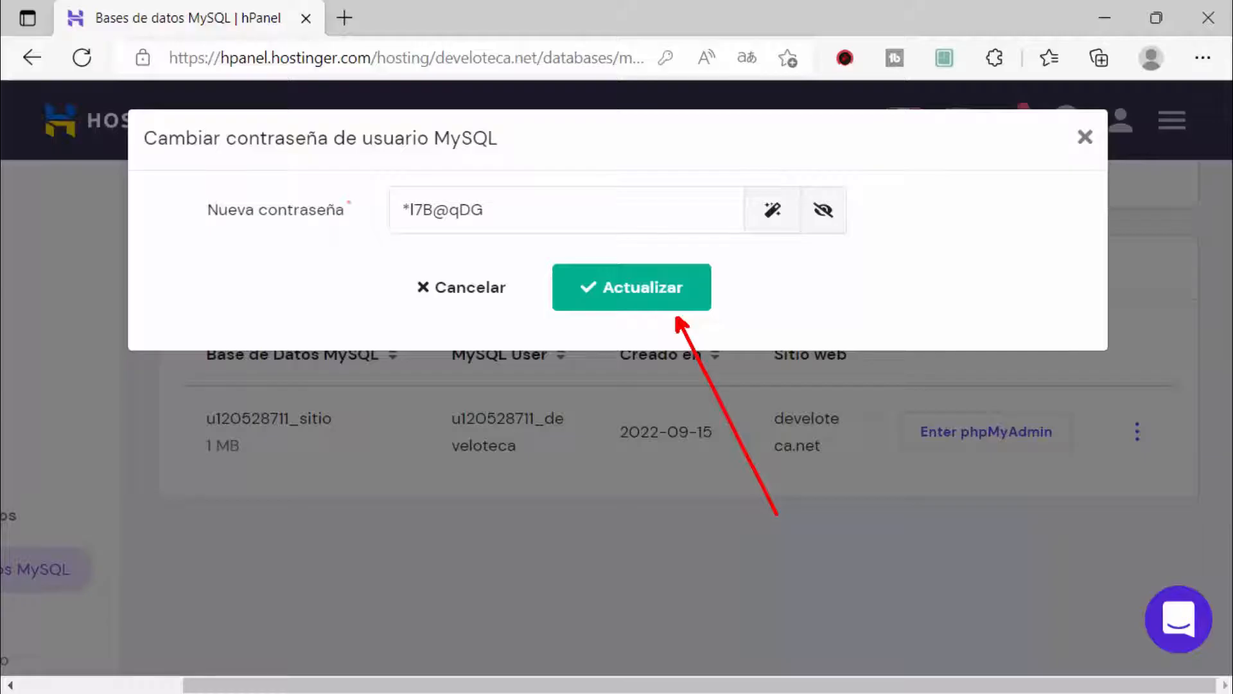
pyautogui.click(1082, 138)
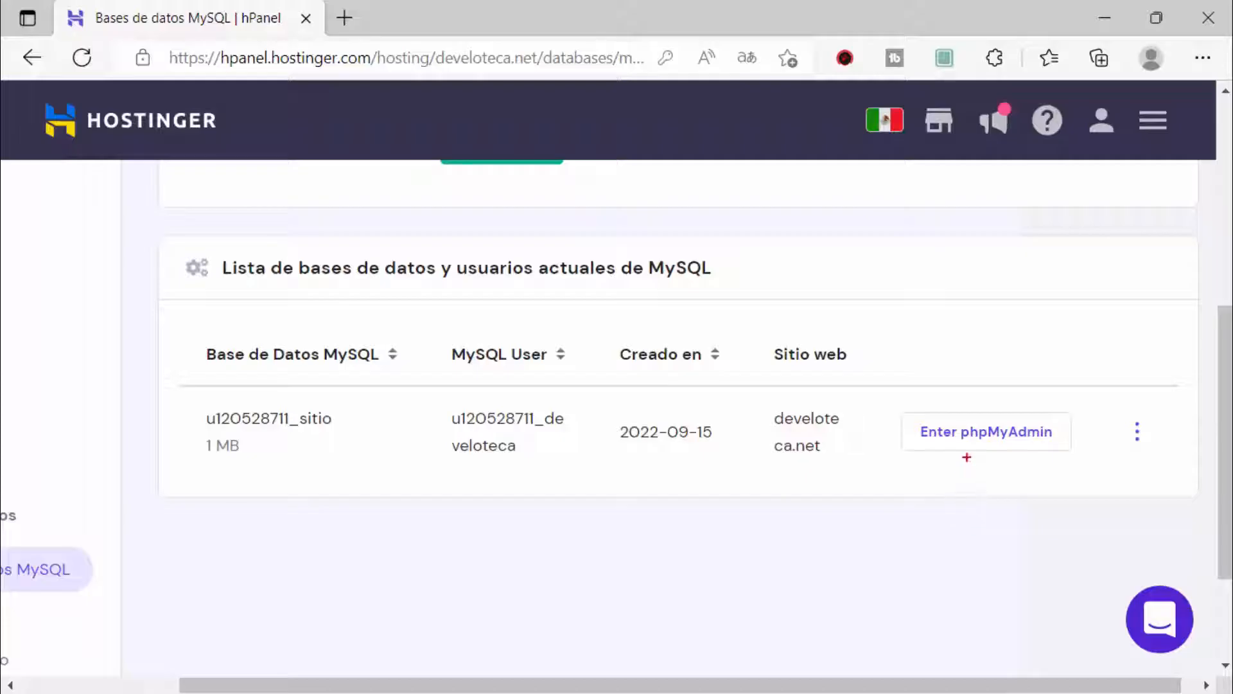
# Step: Enter phpMyAdmin, decline translation, and open the sitio database, which has no tables
pyautogui.moveTo(967, 458); pyautogui.dragTo(930, 631)
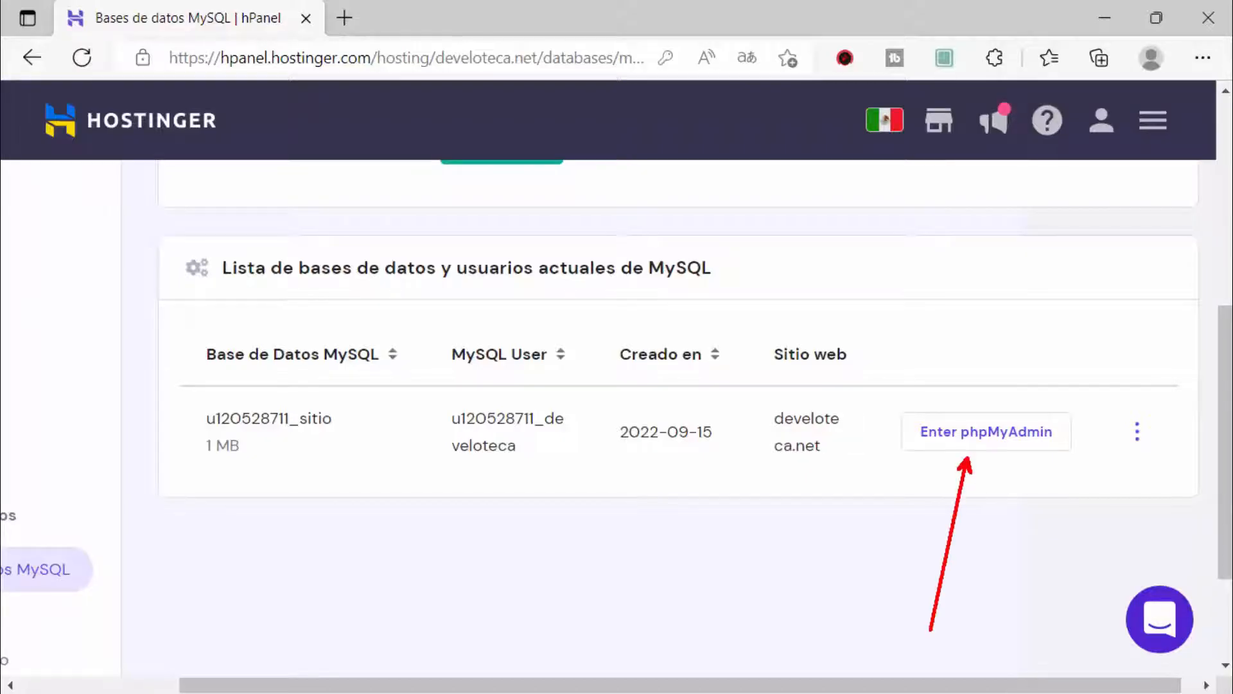
pyautogui.click(979, 436)
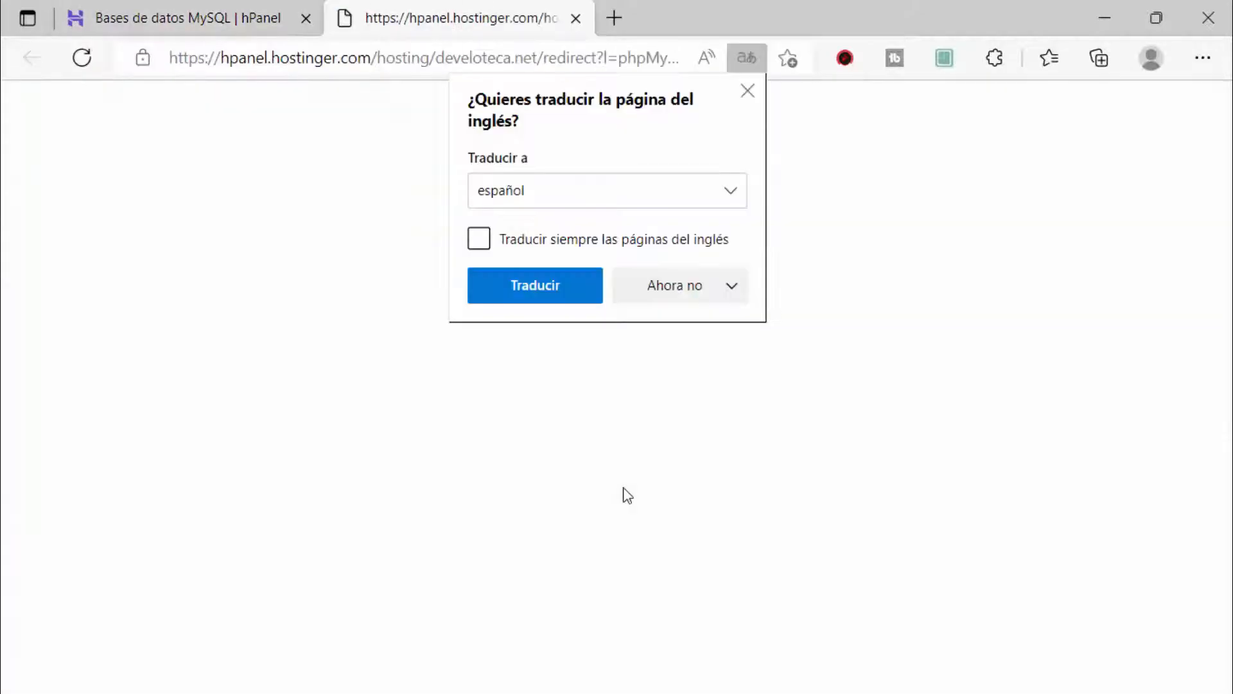
pyautogui.click(747, 92)
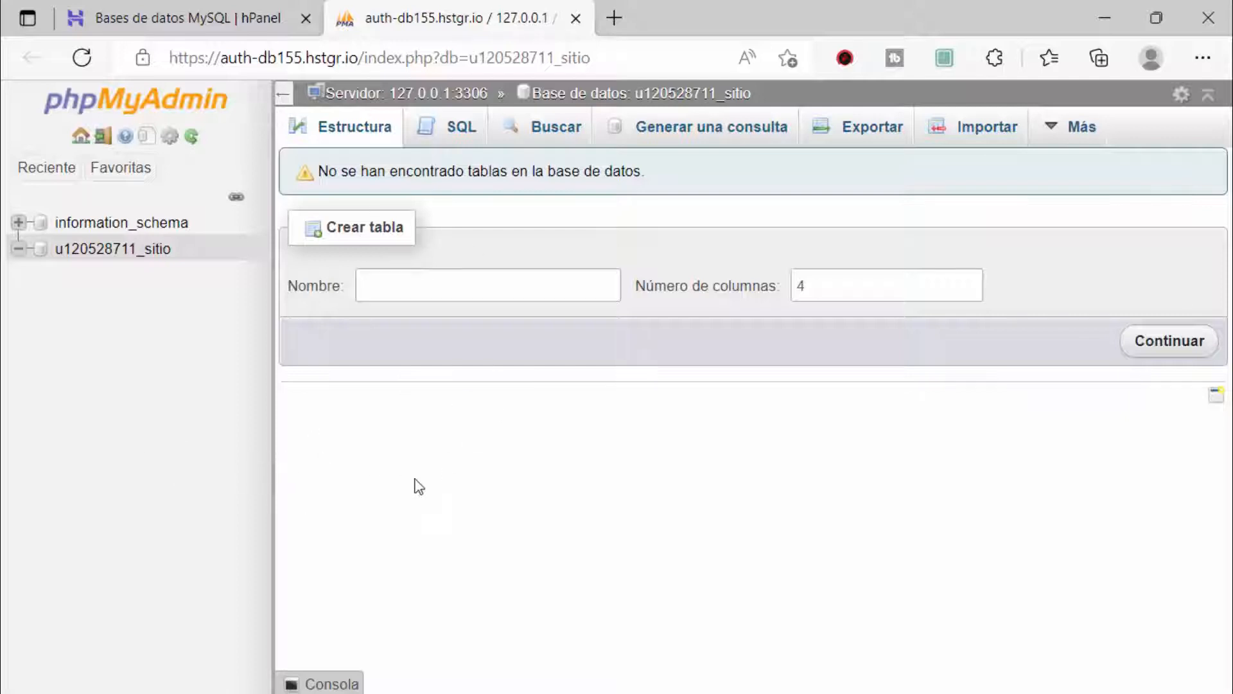
pyautogui.click(148, 249)
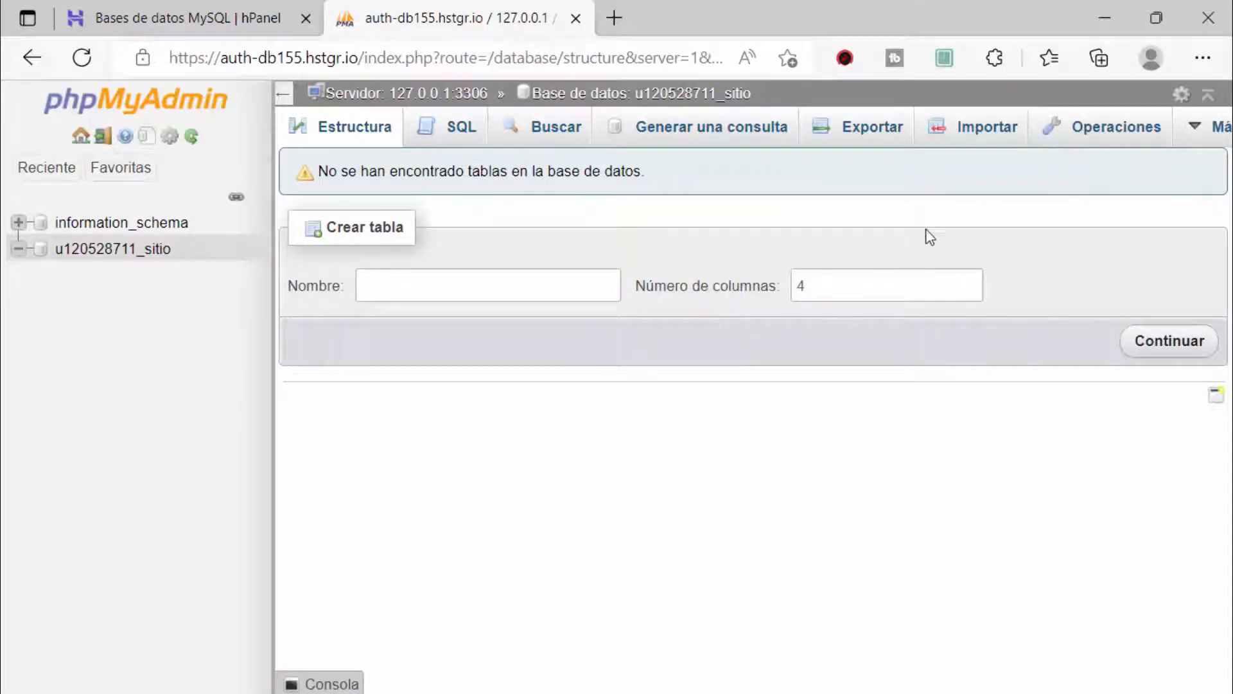
pyautogui.moveTo(796, 103)
pyautogui.mouseDown()
pyautogui.moveTo(931, 160)
pyautogui.moveTo(919, 155)
pyautogui.mouseUp()
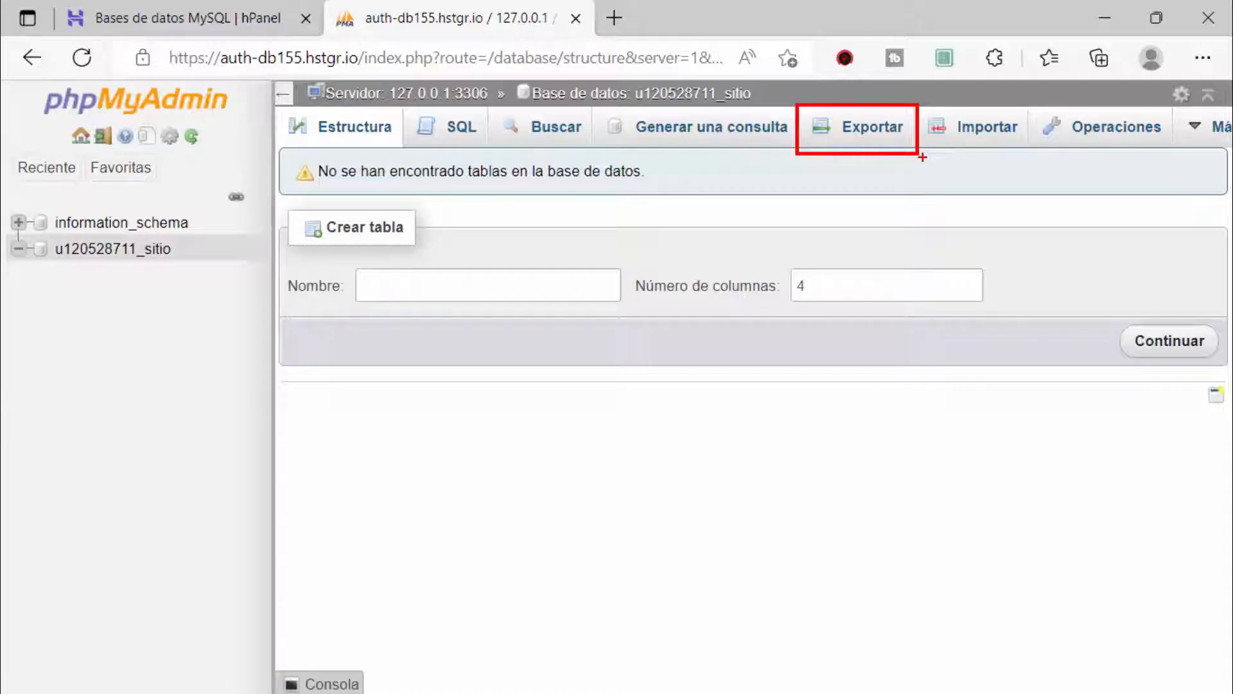
pyautogui.press('Escape')
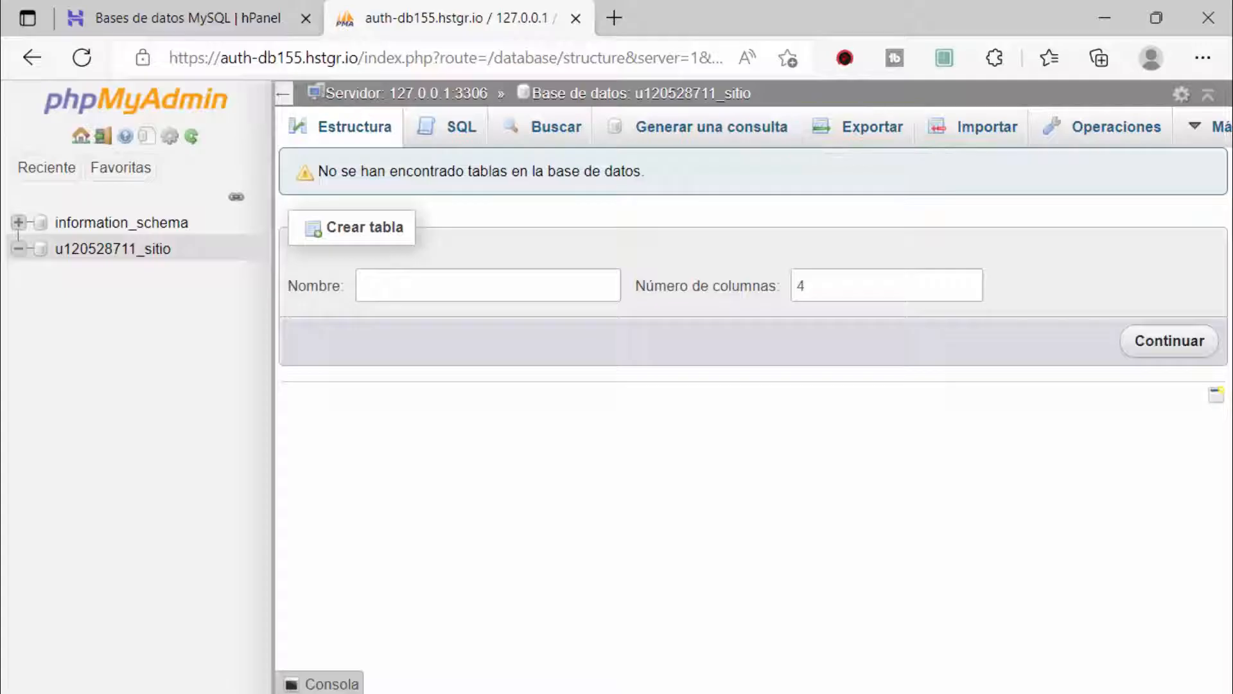
pyautogui.moveTo(907, 97)
pyautogui.mouseDown()
pyautogui.moveTo(1023, 170)
pyautogui.moveTo(1031, 153)
pyautogui.moveTo(982, 459)
pyautogui.mouseUp()
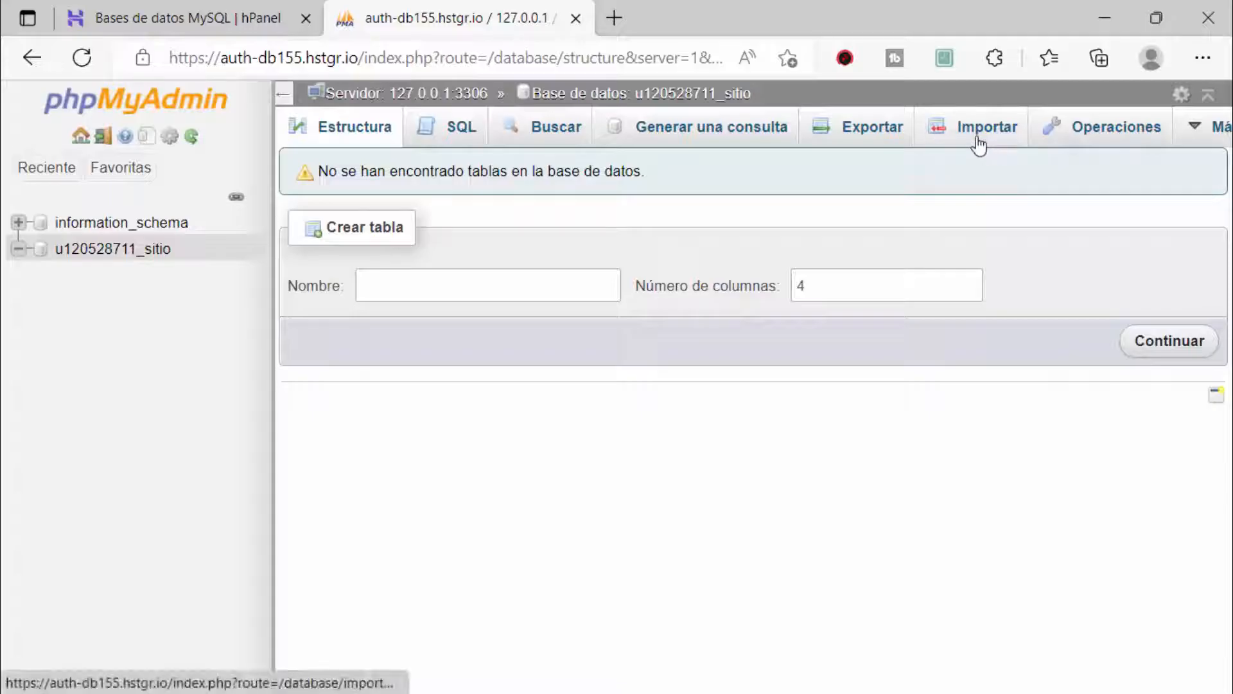
pyautogui.click(981, 140)
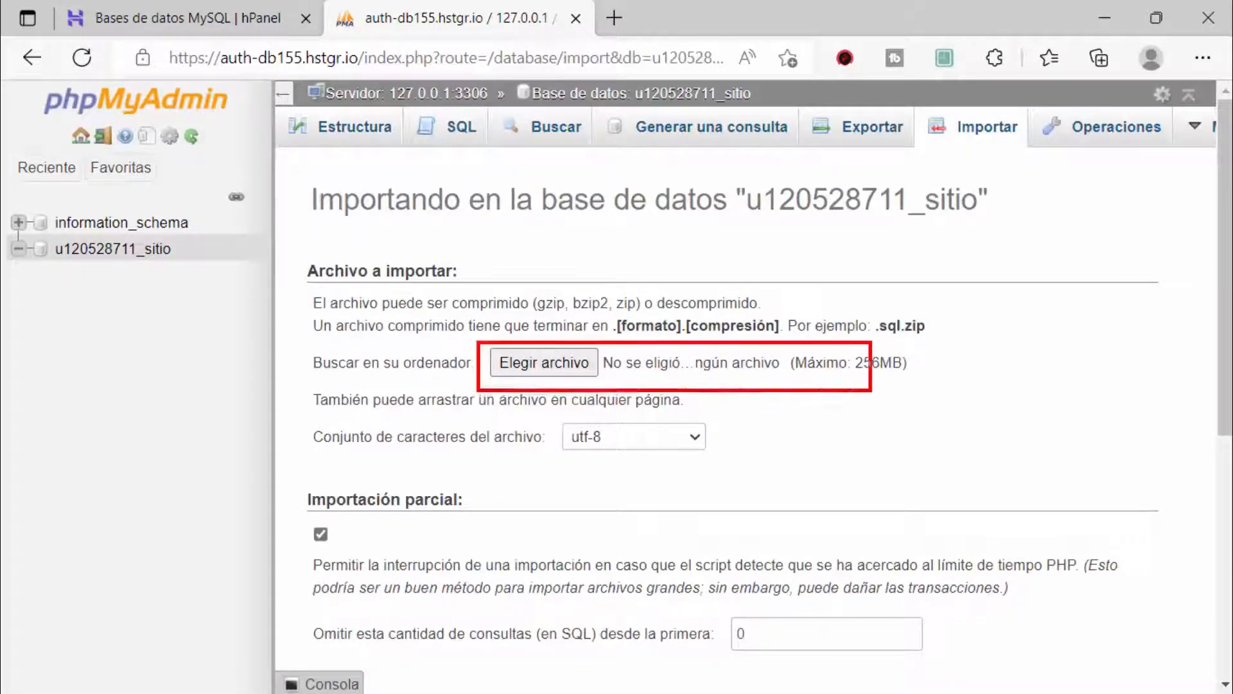
pyautogui.click(550, 363)
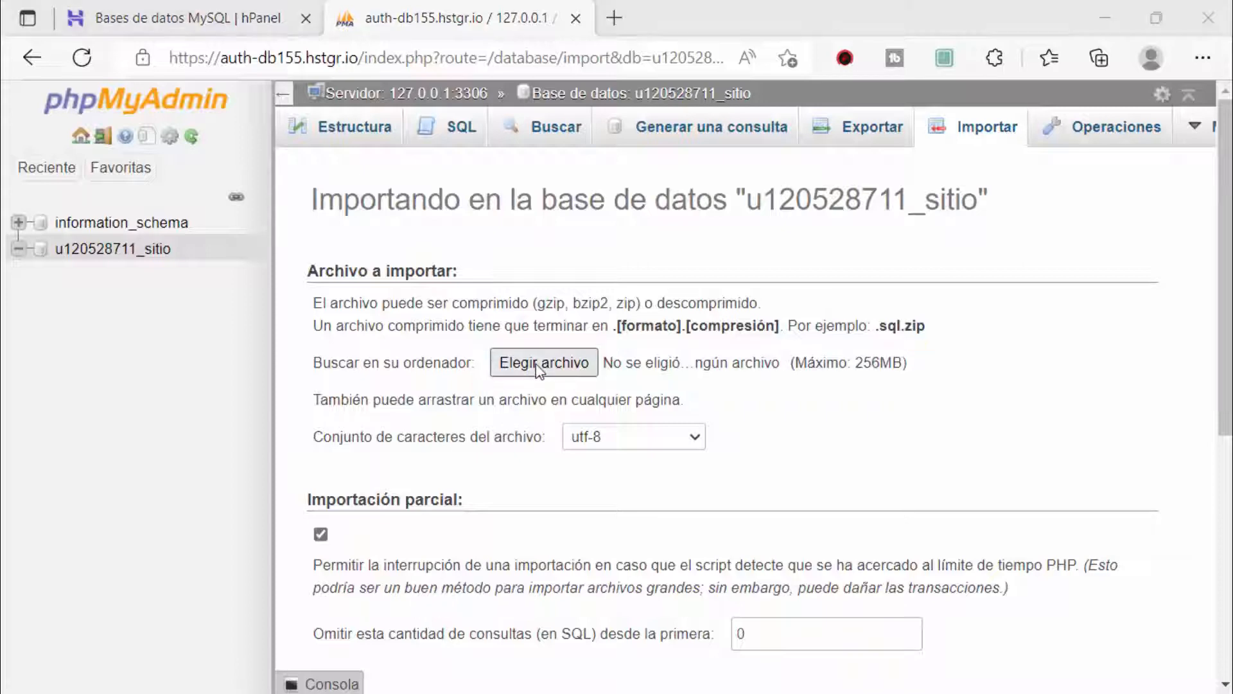
pyautogui.click(257, 283)
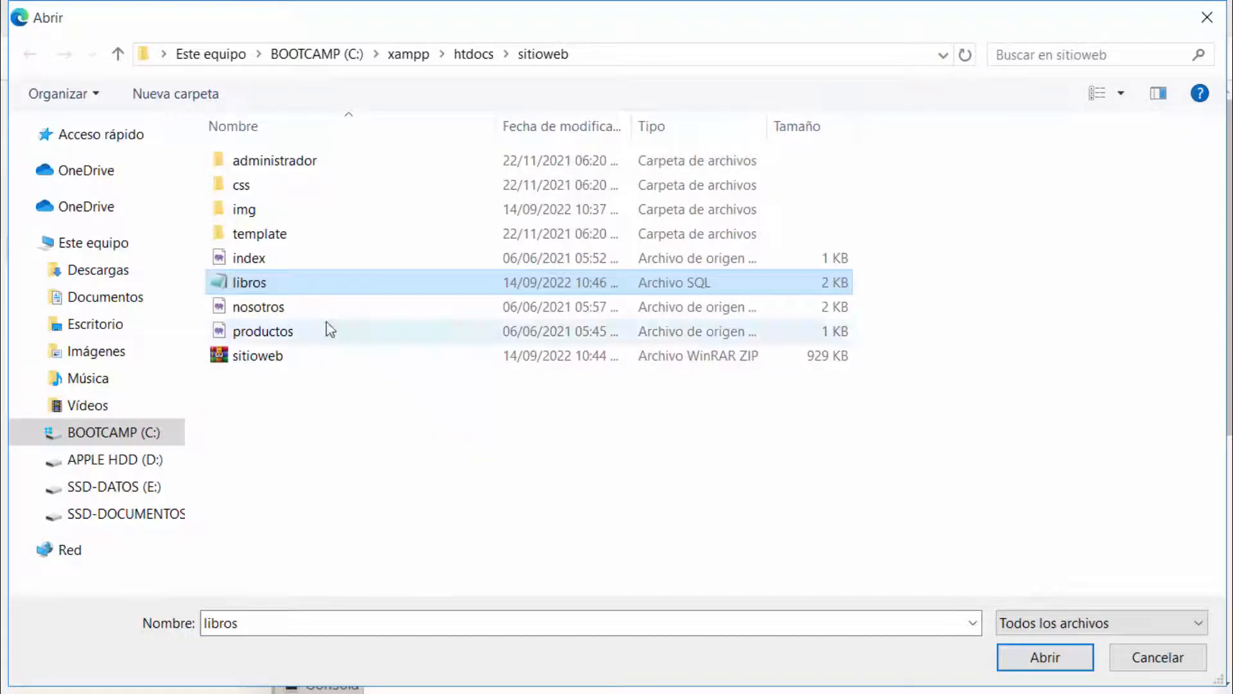
pyautogui.doubleClick(292, 286)
pyautogui.scroll(-6, 650, 564)
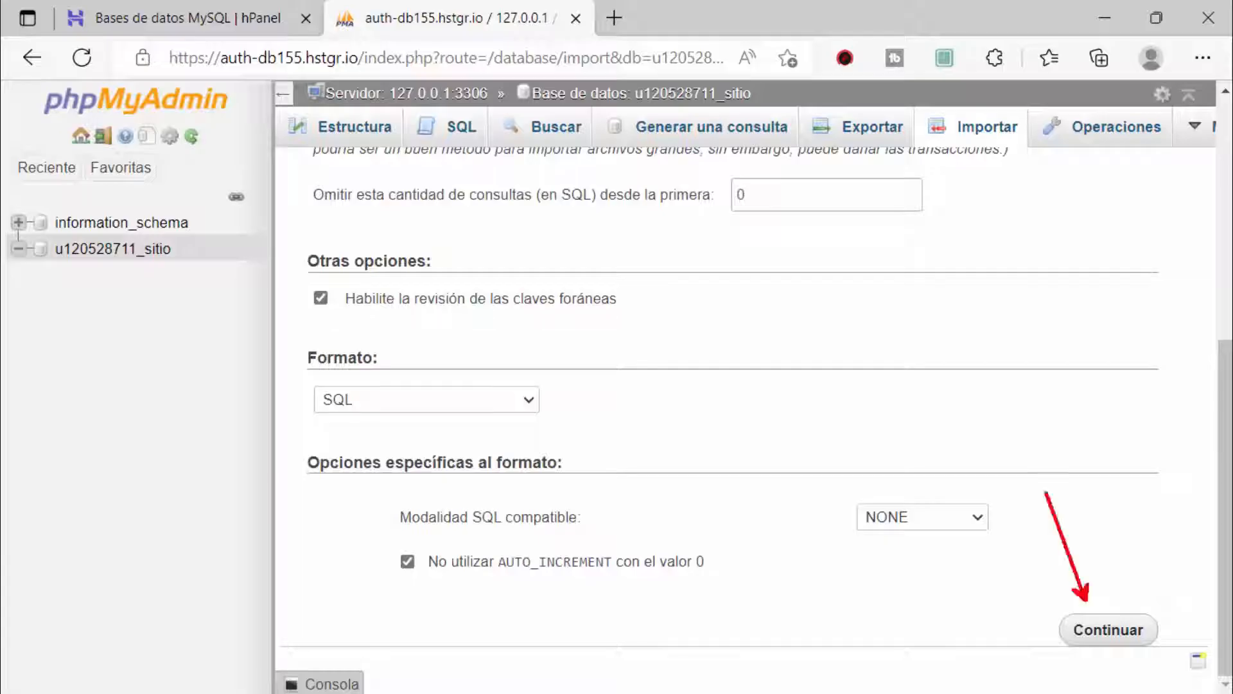
pyautogui.click(1104, 639)
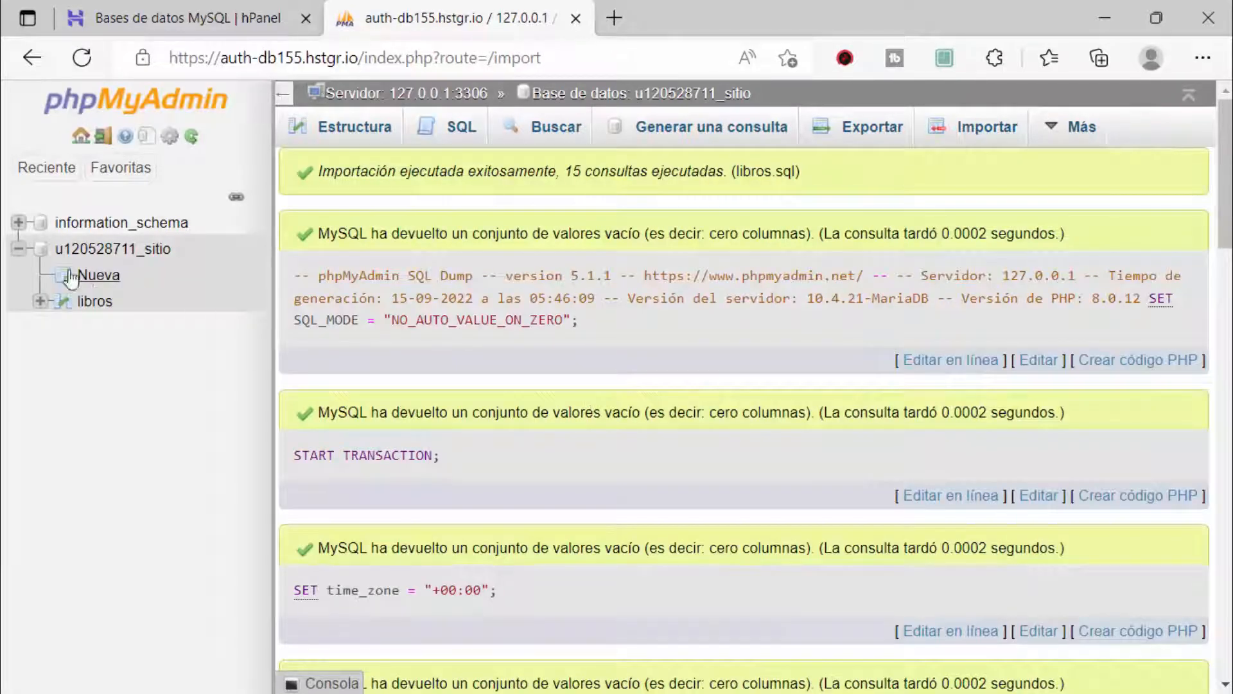
# Step: Check the new libros table rows, then return to the hPanel database list
pyautogui.click(97, 302)
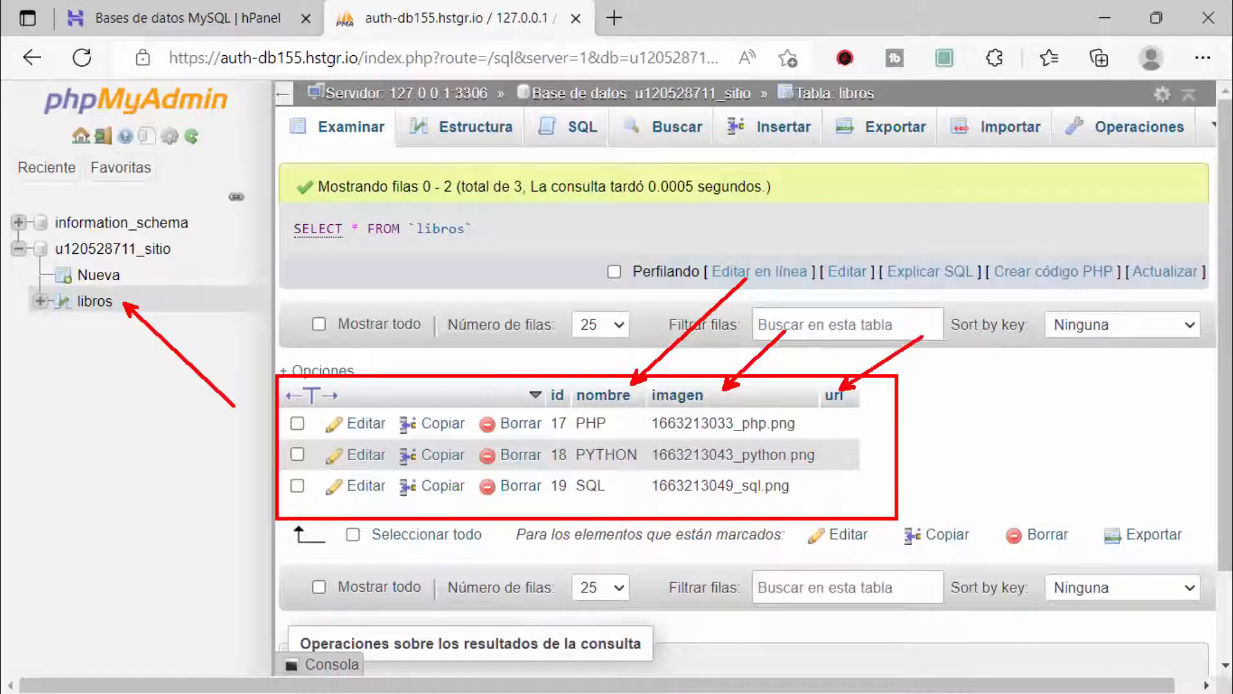
pyautogui.click(92, 302)
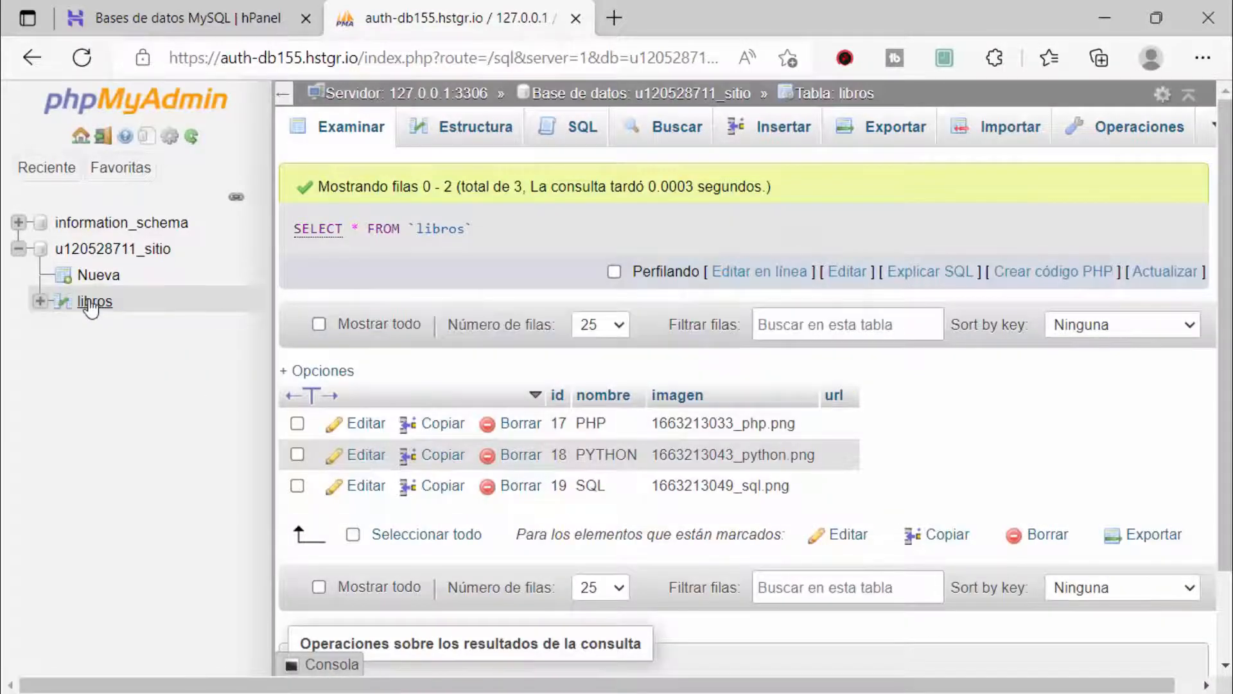
pyautogui.click(116, 250)
pyautogui.click(146, 14)
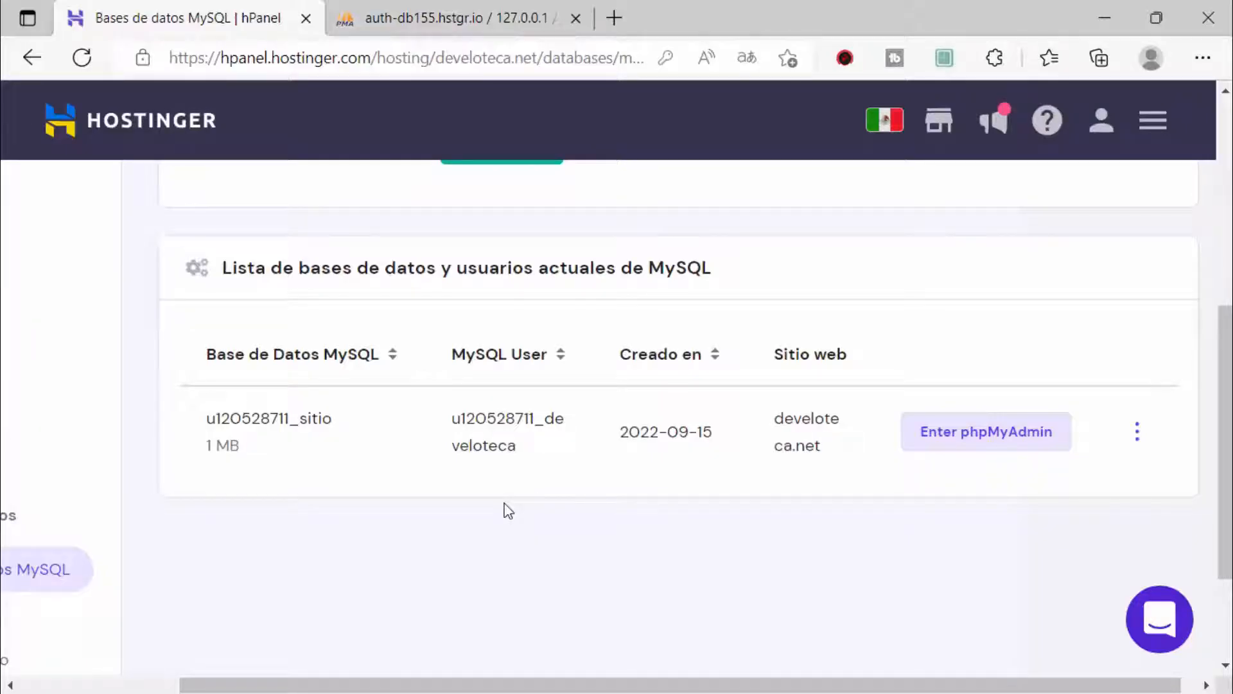
pyautogui.hotkey('alt', 'Tab')
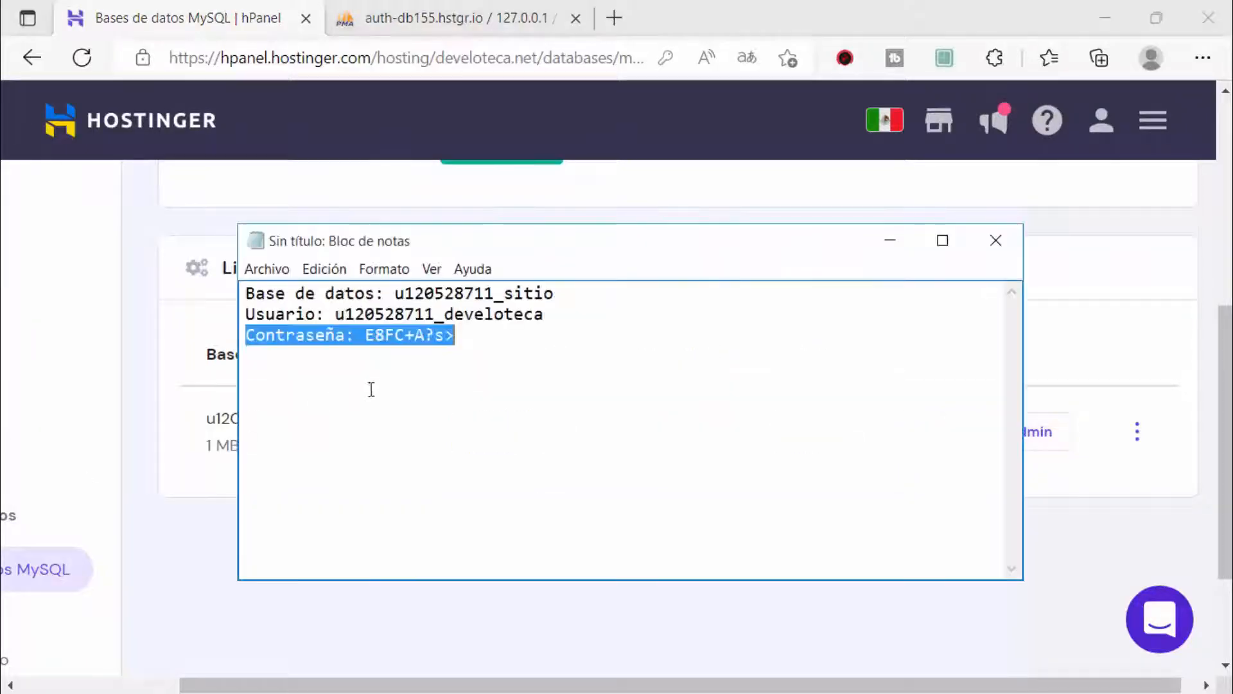
pyautogui.moveTo(458, 380); pyautogui.dragTo(252, 289)
pyautogui.click(417, 395)
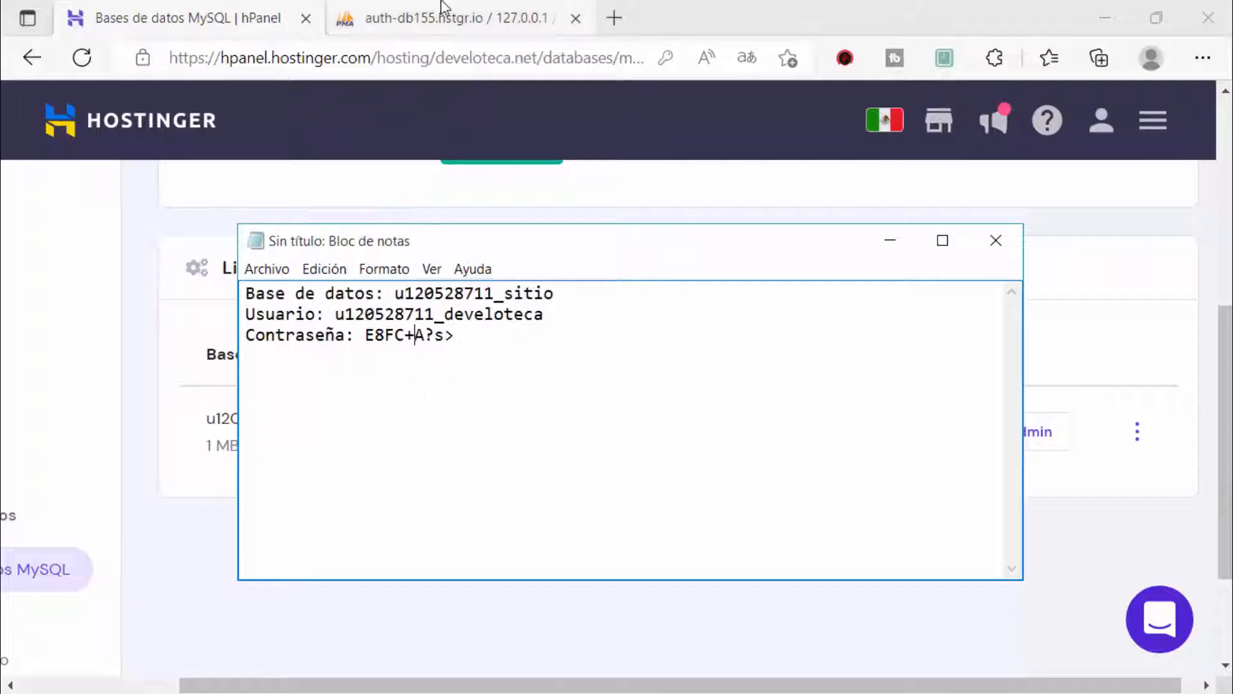
pyautogui.click(445, 15)
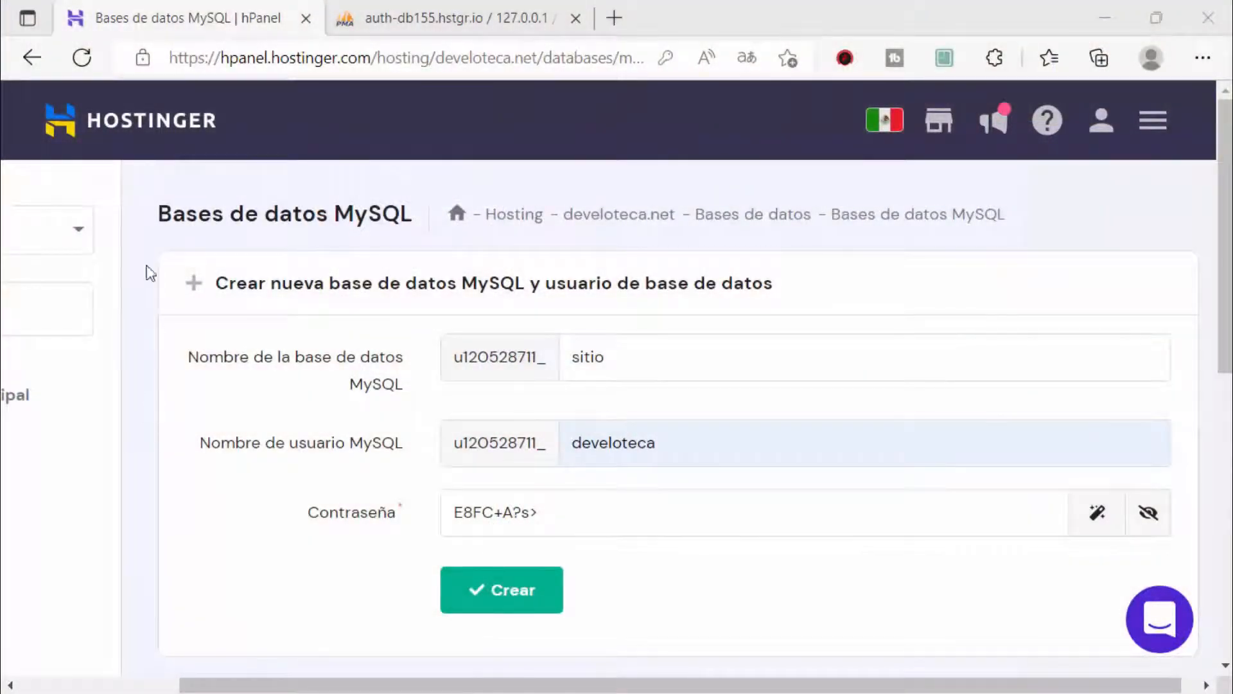
# Step: Return to the hPanel home dashboard and close the phpMyAdmin tab
pyautogui.click(147, 128)
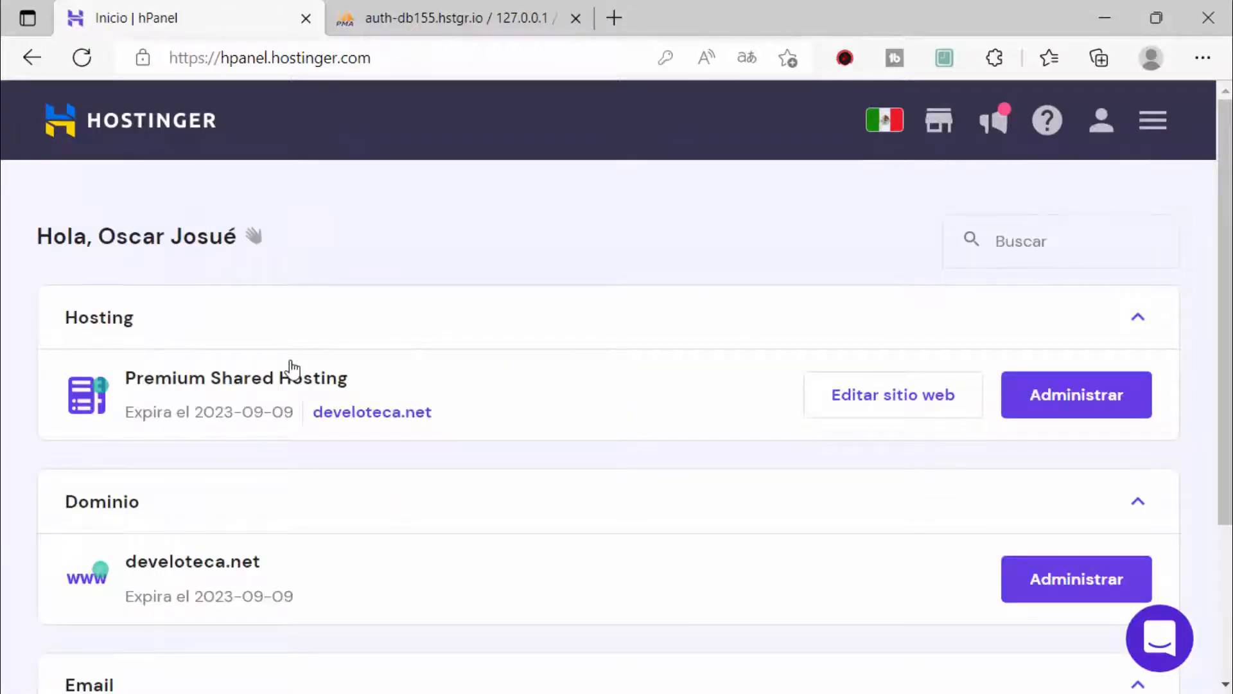
pyautogui.click(449, 18)
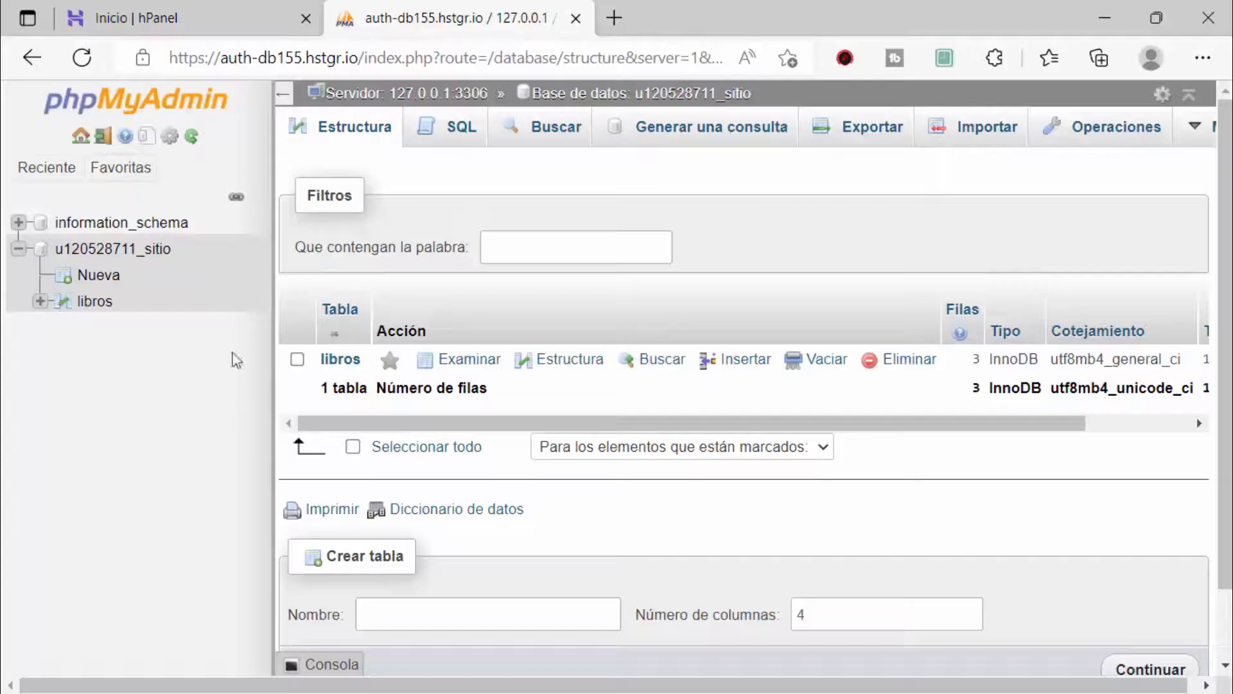
pyautogui.click(158, 26)
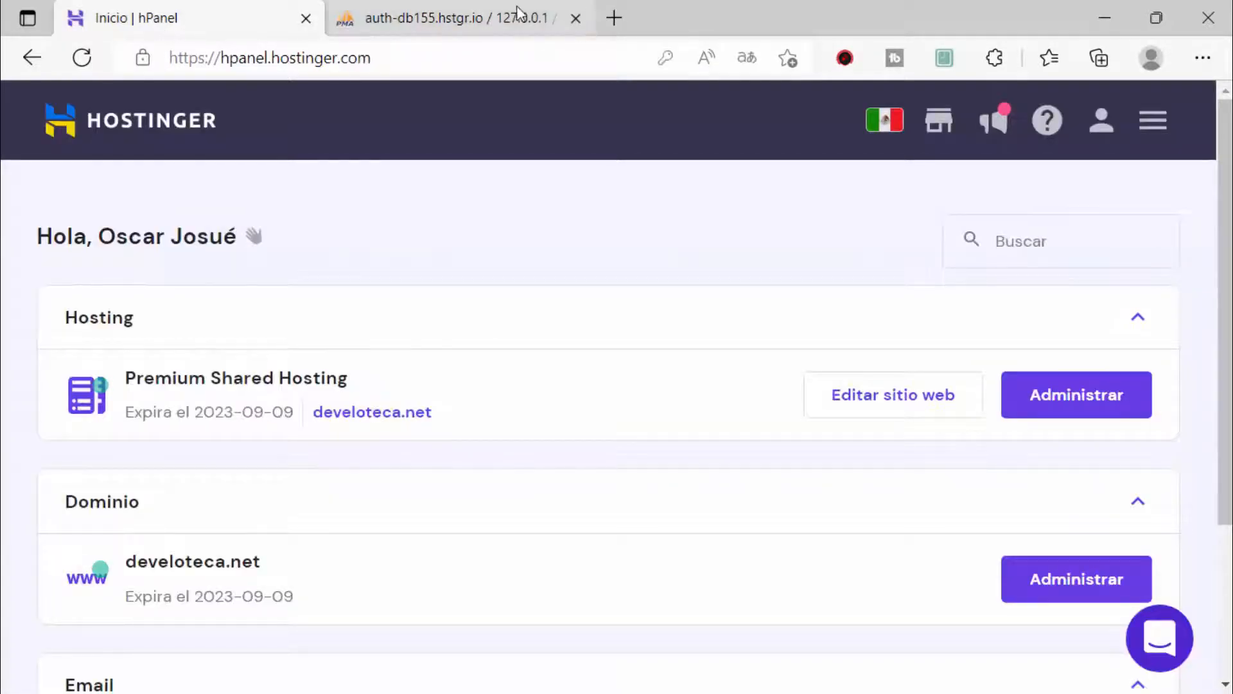
pyautogui.click(488, 22)
pyautogui.click(575, 19)
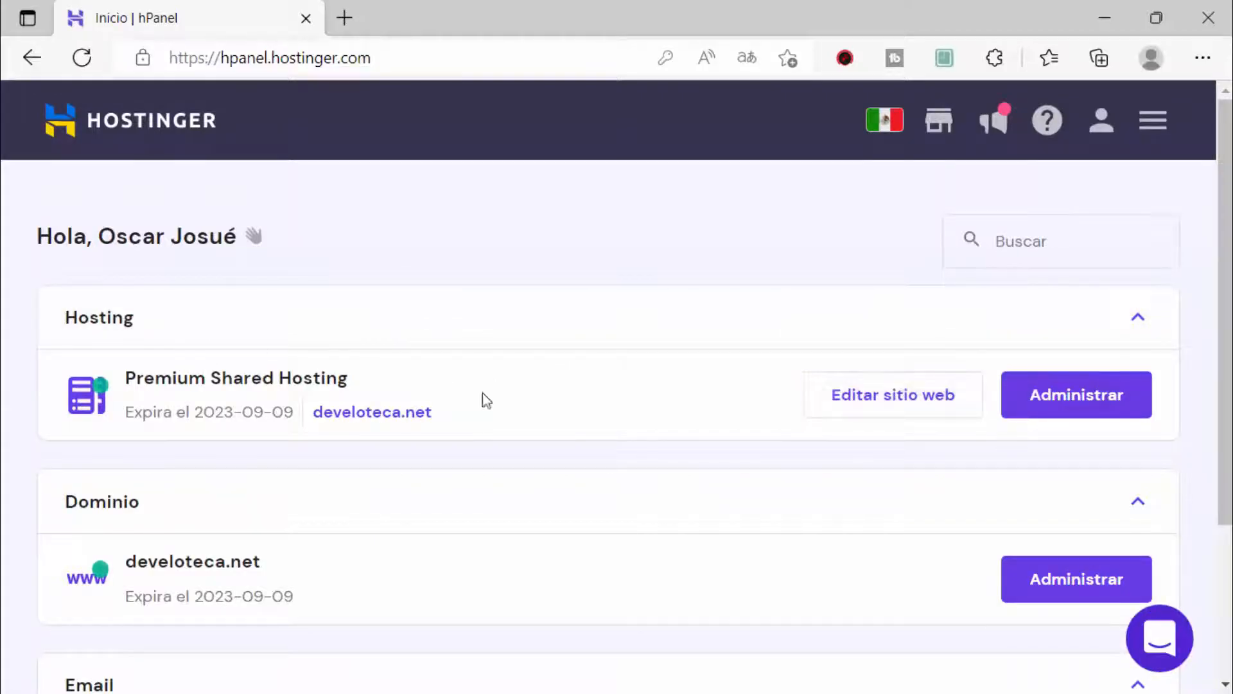
# Step: Open the develoteca.net hosting plan and highlight its Archivos tools
pyautogui.click(1024, 402)
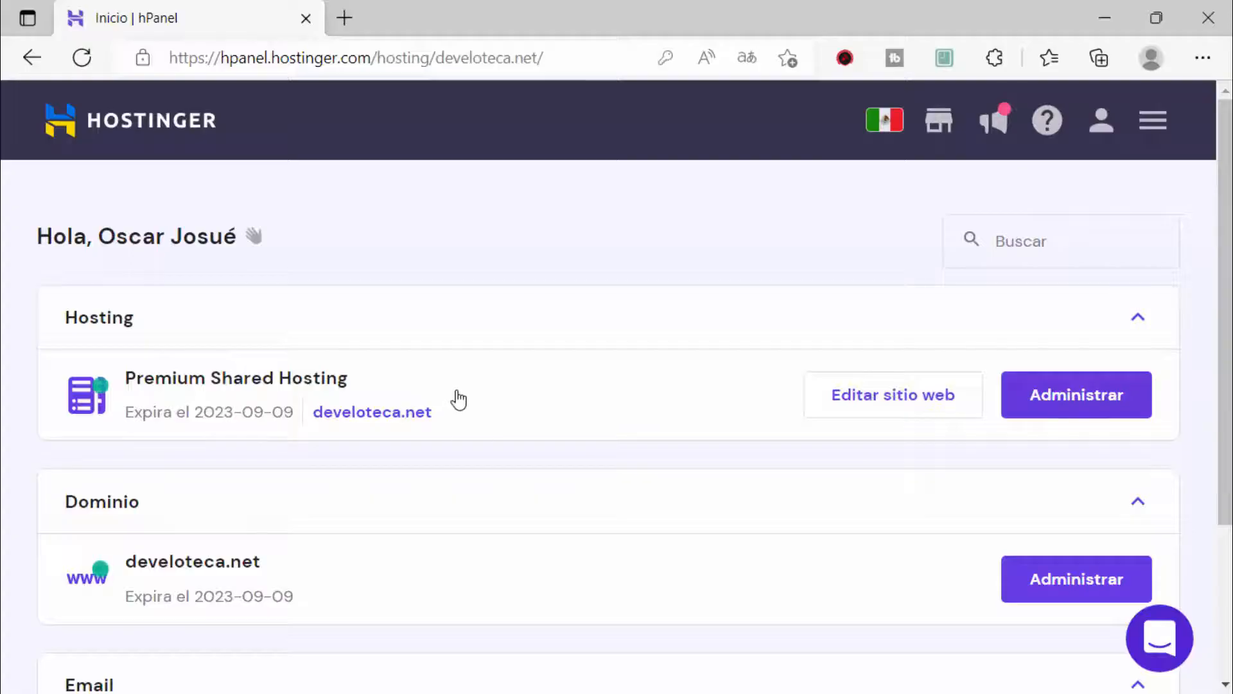
pyautogui.scroll(-10, 505, 381)
pyautogui.scroll(-15, 504, 381)
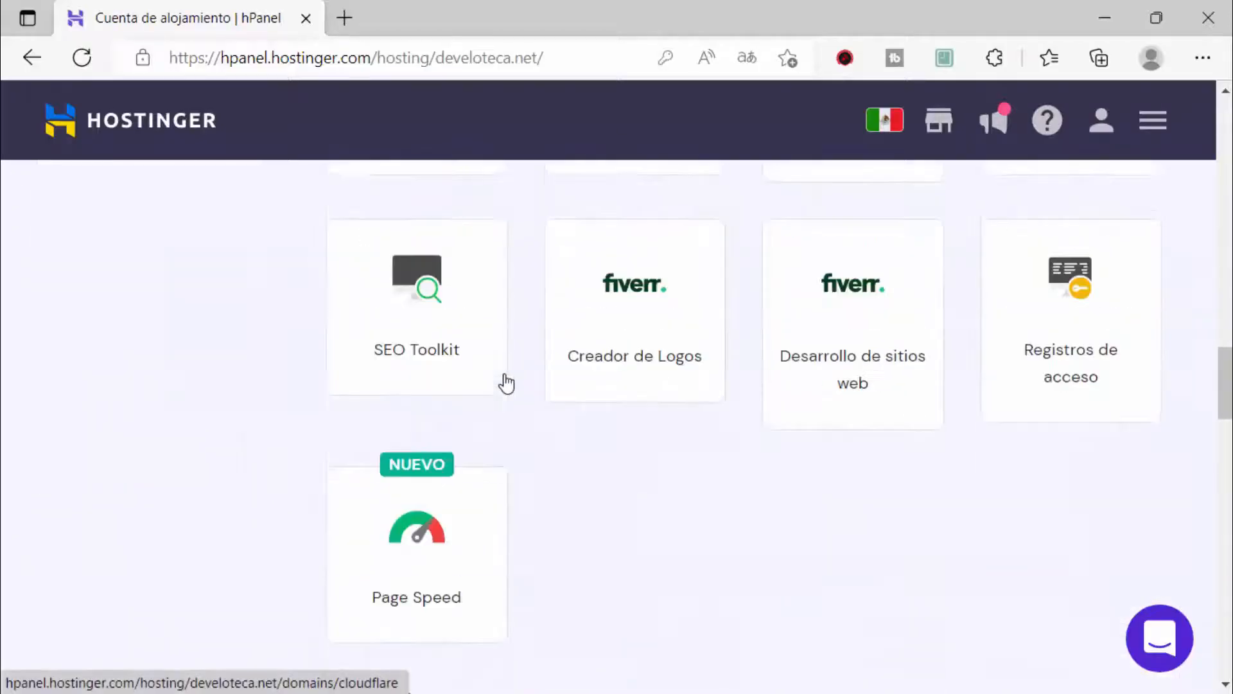
pyautogui.scroll(-1, 507, 383)
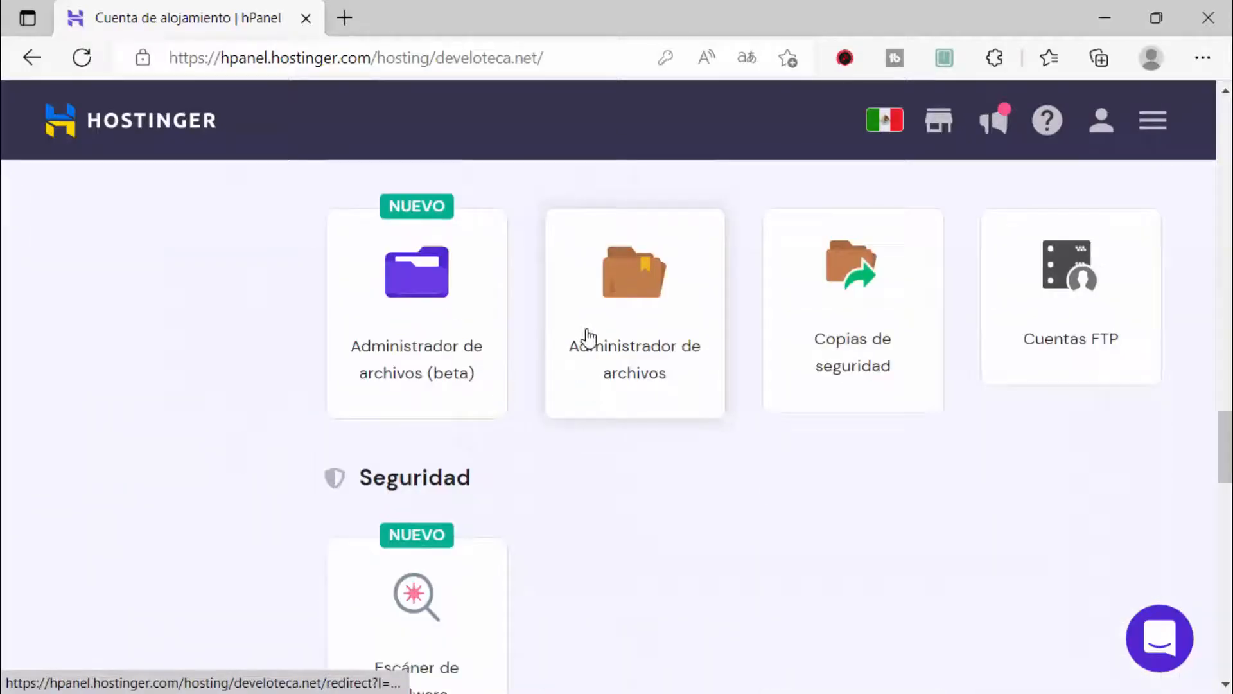
pyautogui.click(642, 385)
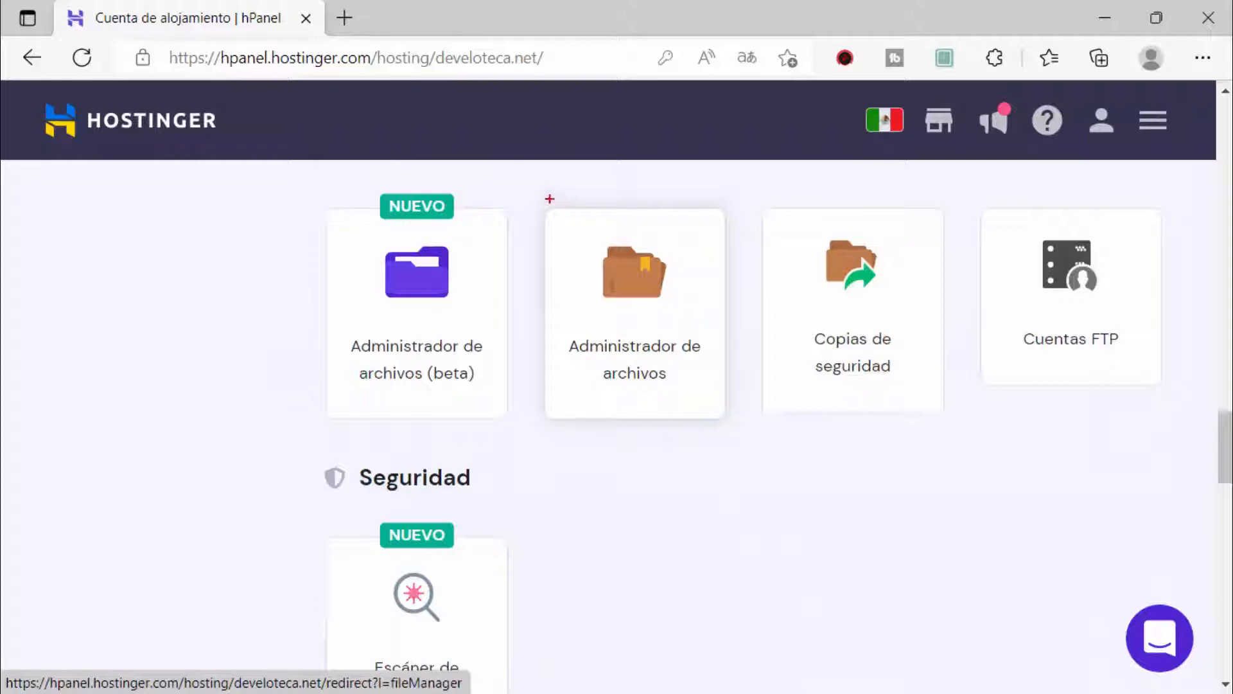
pyautogui.moveTo(532, 192)
pyautogui.mouseDown()
pyautogui.moveTo(707, 495)
pyautogui.moveTo(739, 445)
pyautogui.mouseUp()
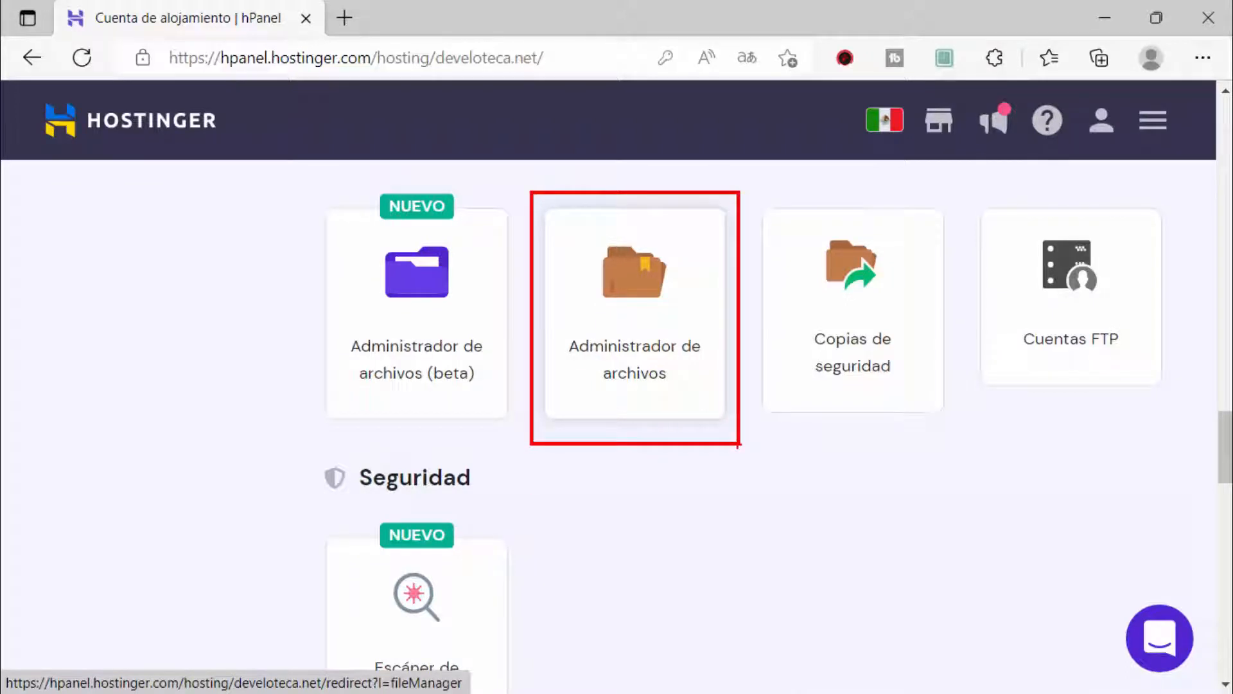
pyautogui.moveTo(967, 189)
pyautogui.mouseDown()
pyautogui.moveTo(1121, 364)
pyautogui.moveTo(1173, 399)
pyautogui.mouseUp()
pyautogui.moveTo(1087, 389); pyautogui.dragTo(1045, 539)
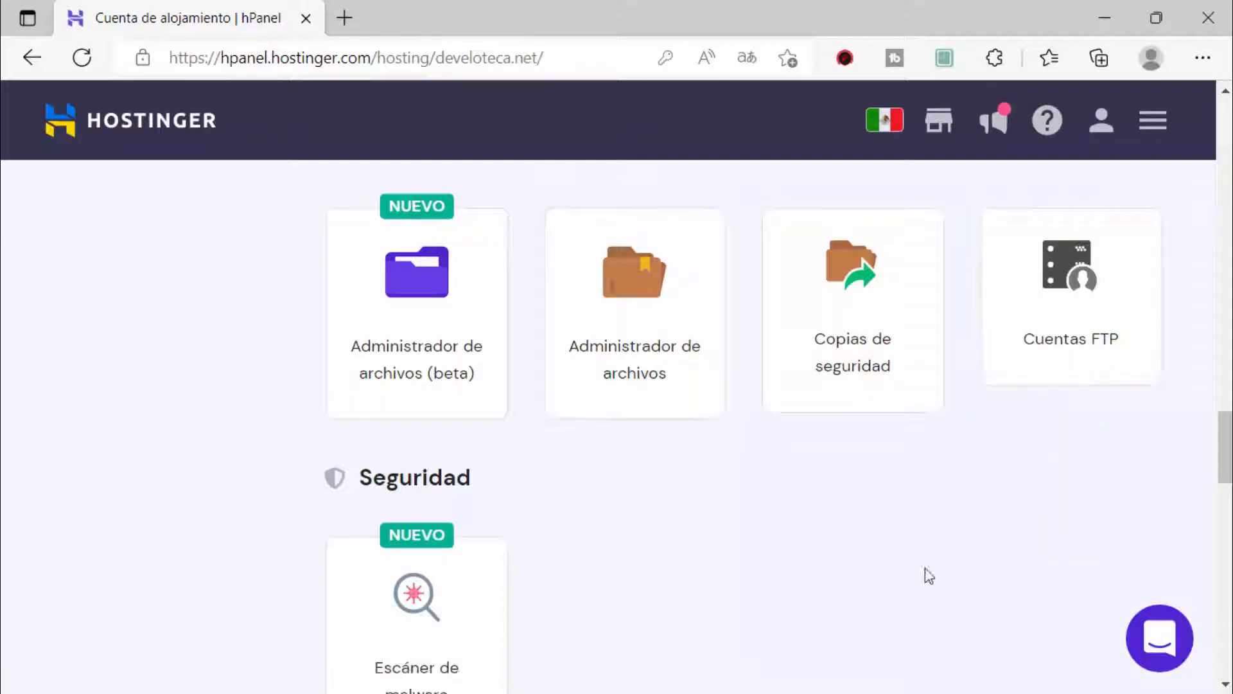
pyautogui.scroll(-5, 764, 569)
pyautogui.scroll(-9, 763, 570)
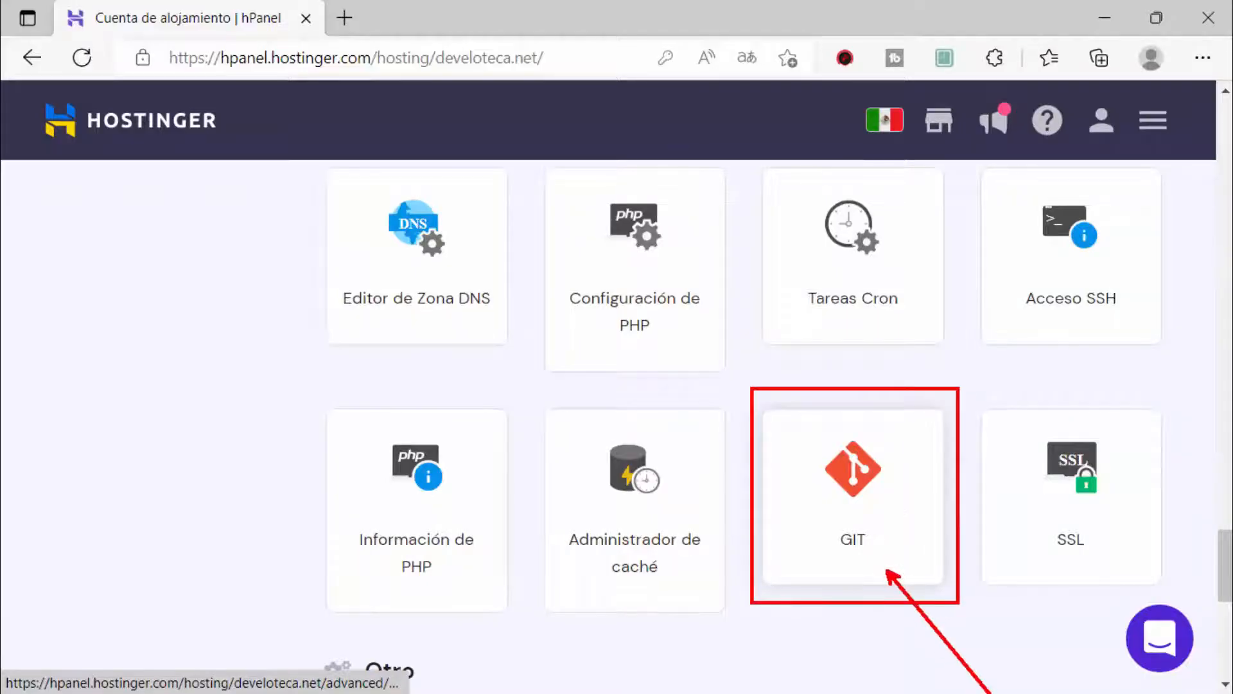
pyautogui.click(856, 504)
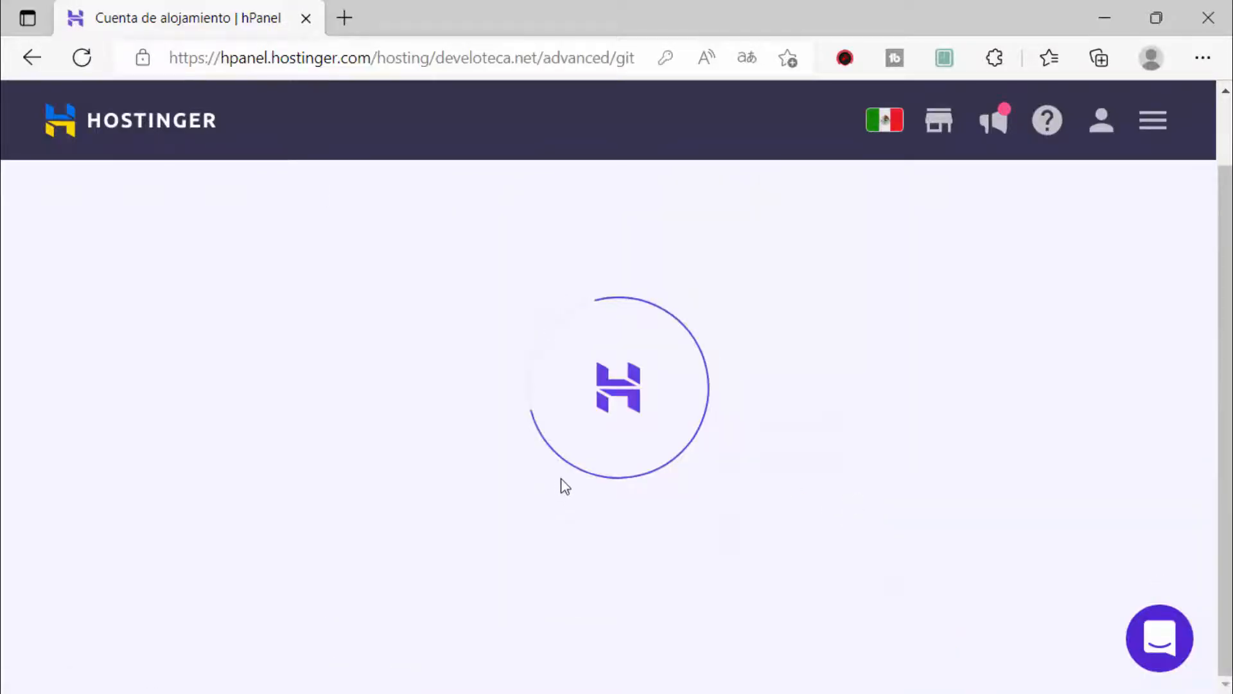
pyautogui.scroll(-4, 655, 531)
pyautogui.scroll(3, 661, 537)
pyautogui.scroll(-10, 662, 539)
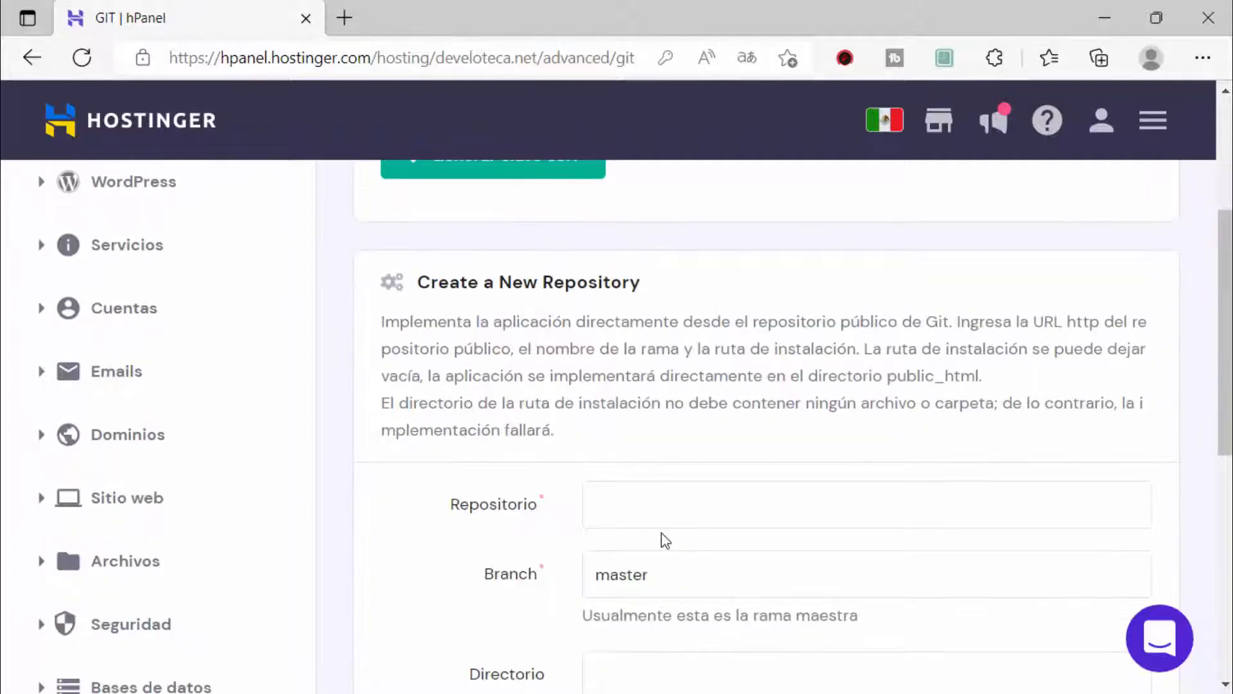
pyautogui.scroll(10, 497, 533)
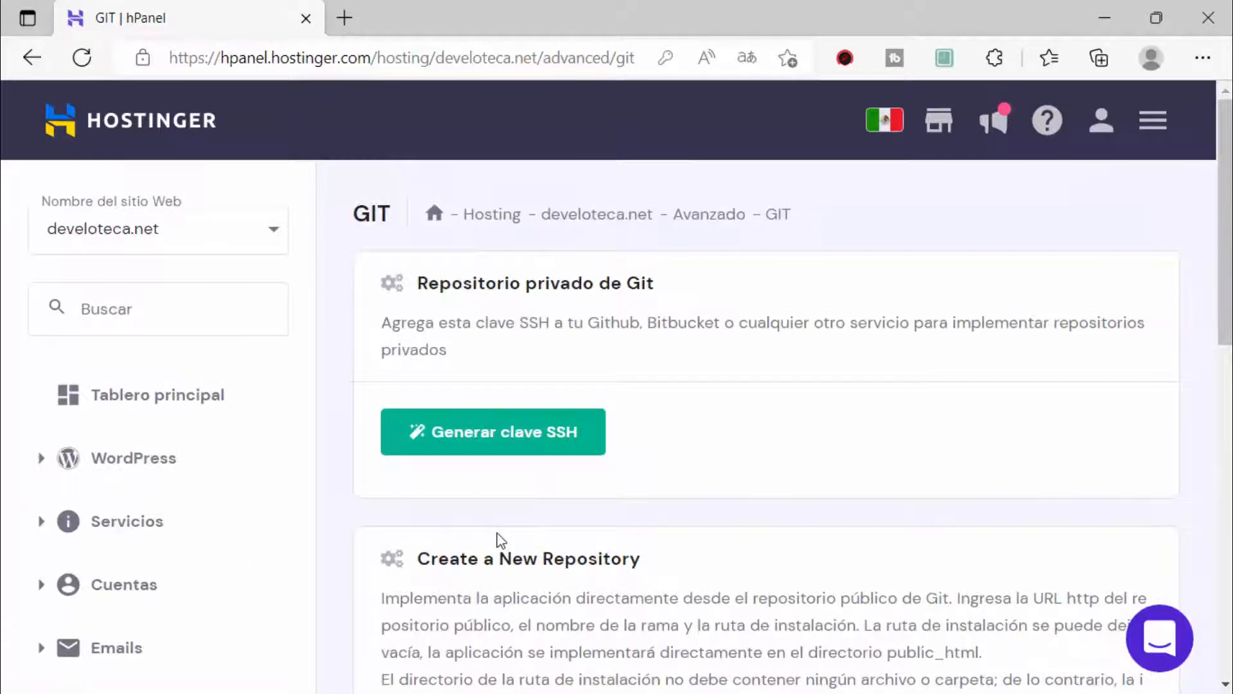
pyautogui.click(32, 57)
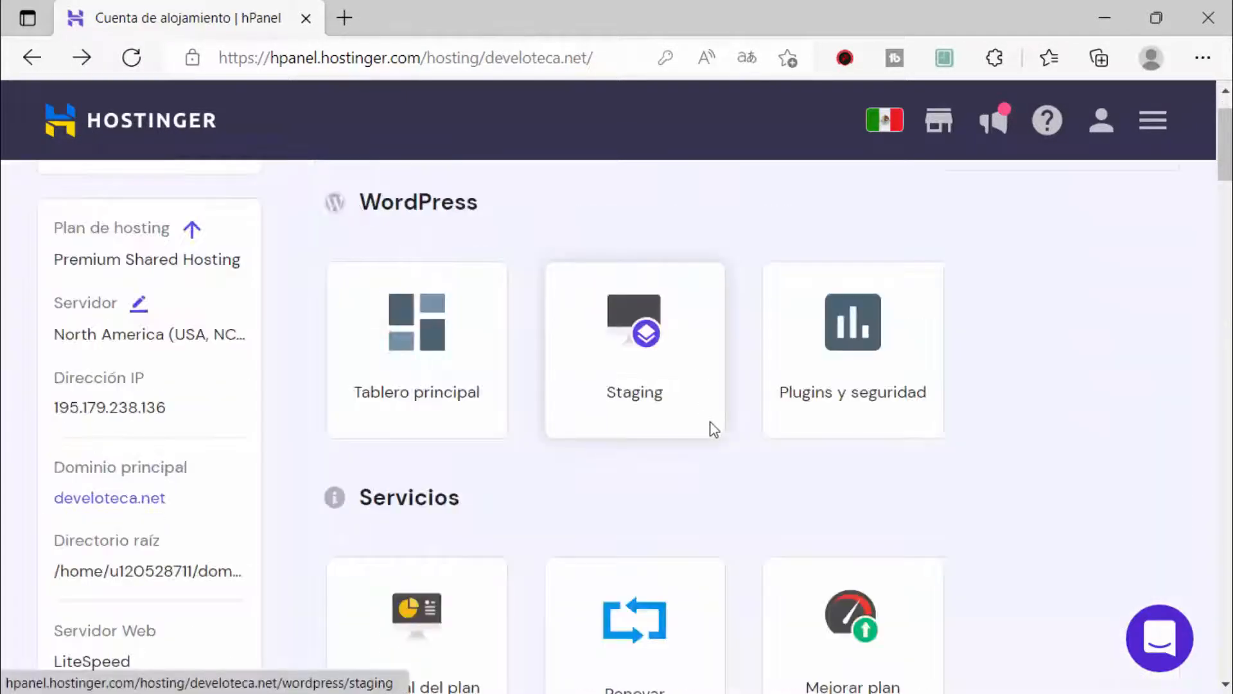
pyautogui.scroll(-10, 762, 501)
pyautogui.scroll(-10, 760, 496)
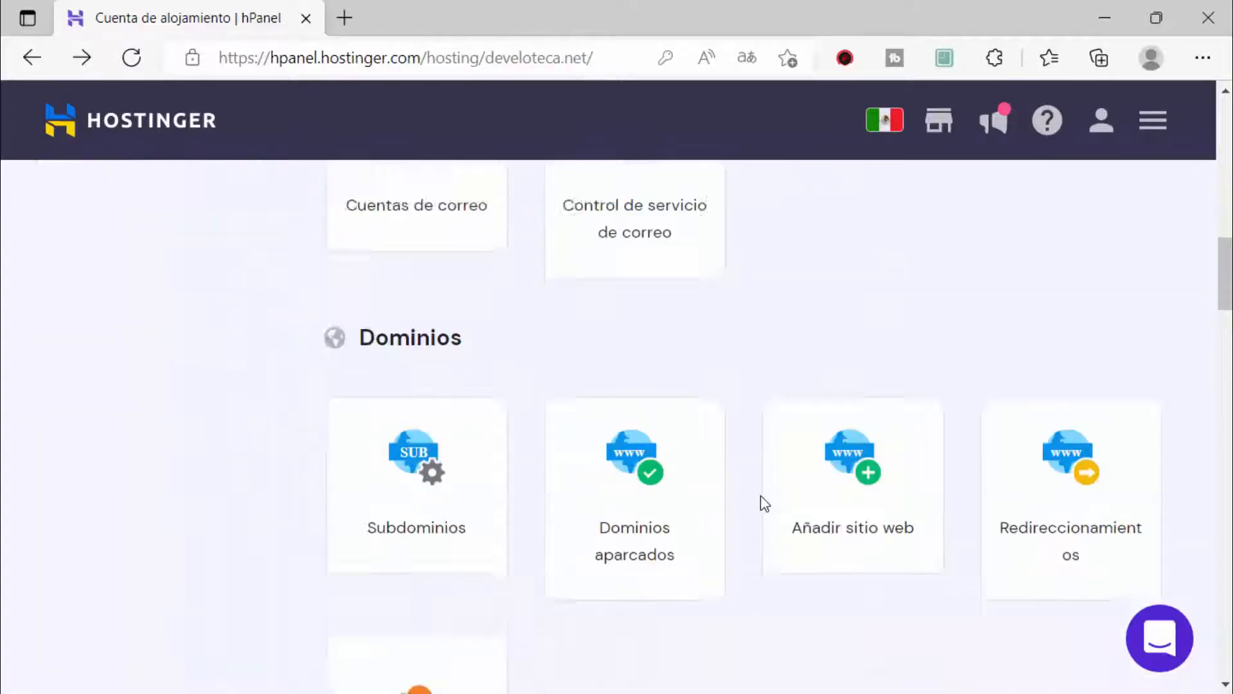
pyautogui.scroll(-8, 760, 503)
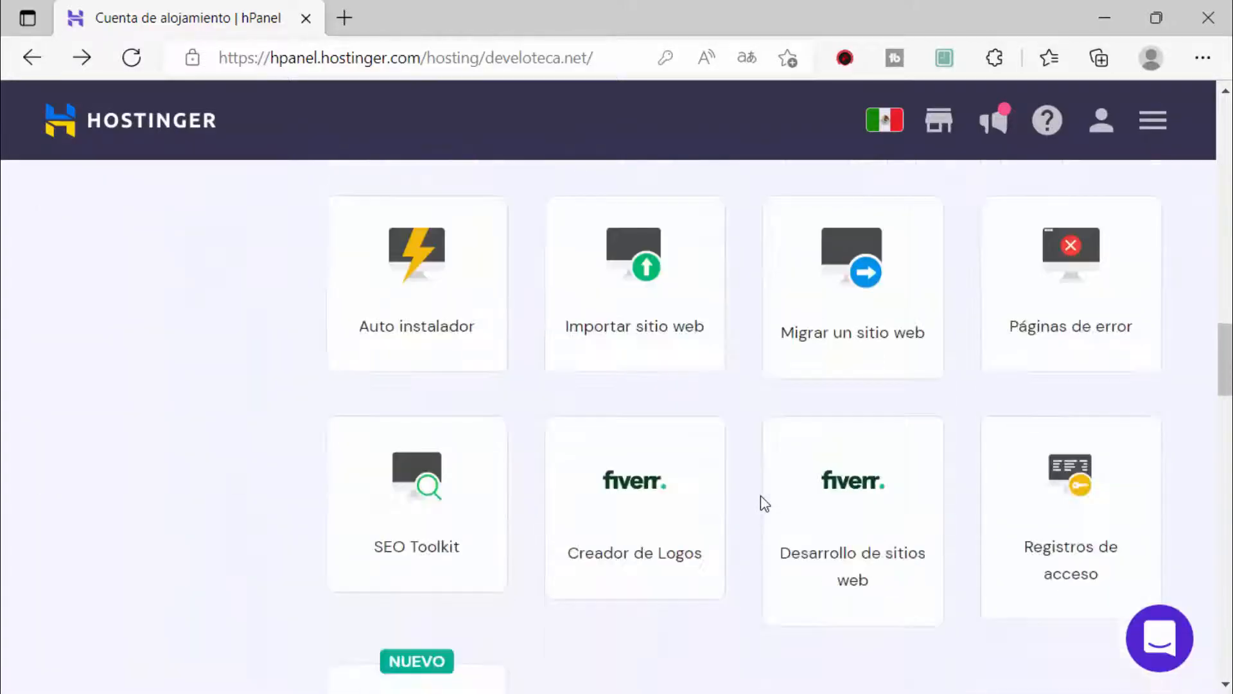
pyautogui.scroll(-3, 763, 502)
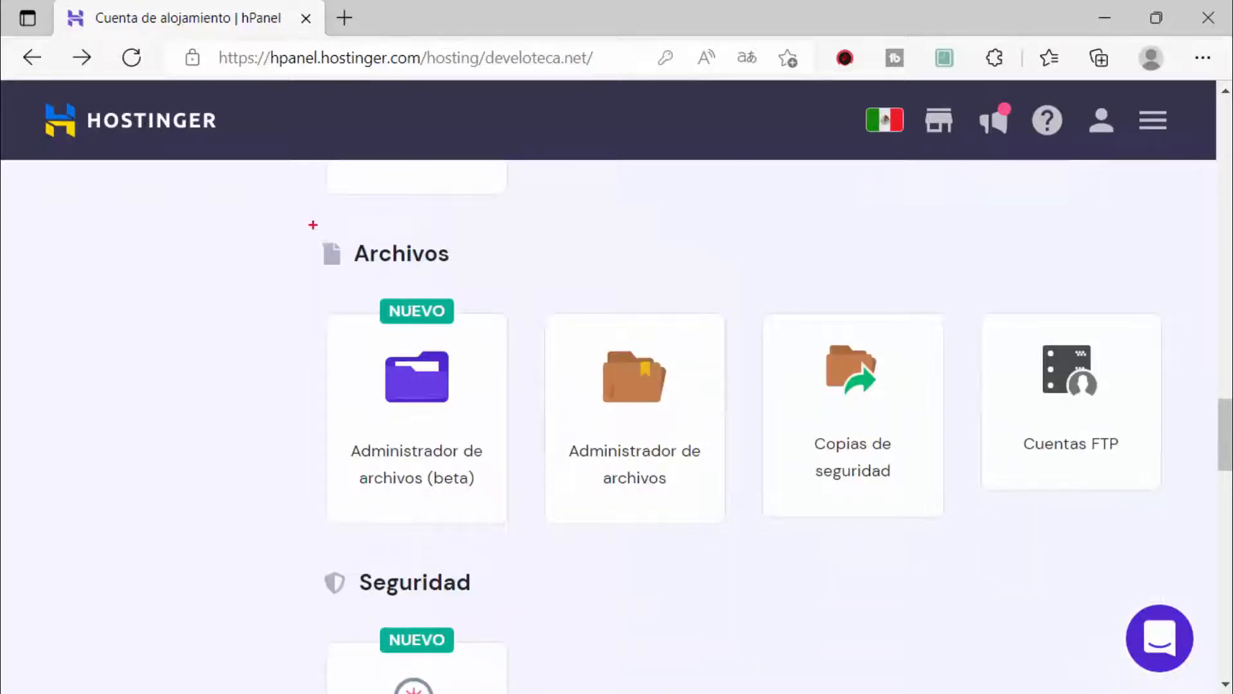
pyautogui.moveTo(312, 225)
pyautogui.mouseDown()
pyautogui.moveTo(1009, 552)
pyautogui.moveTo(1167, 550)
pyautogui.mouseUp()
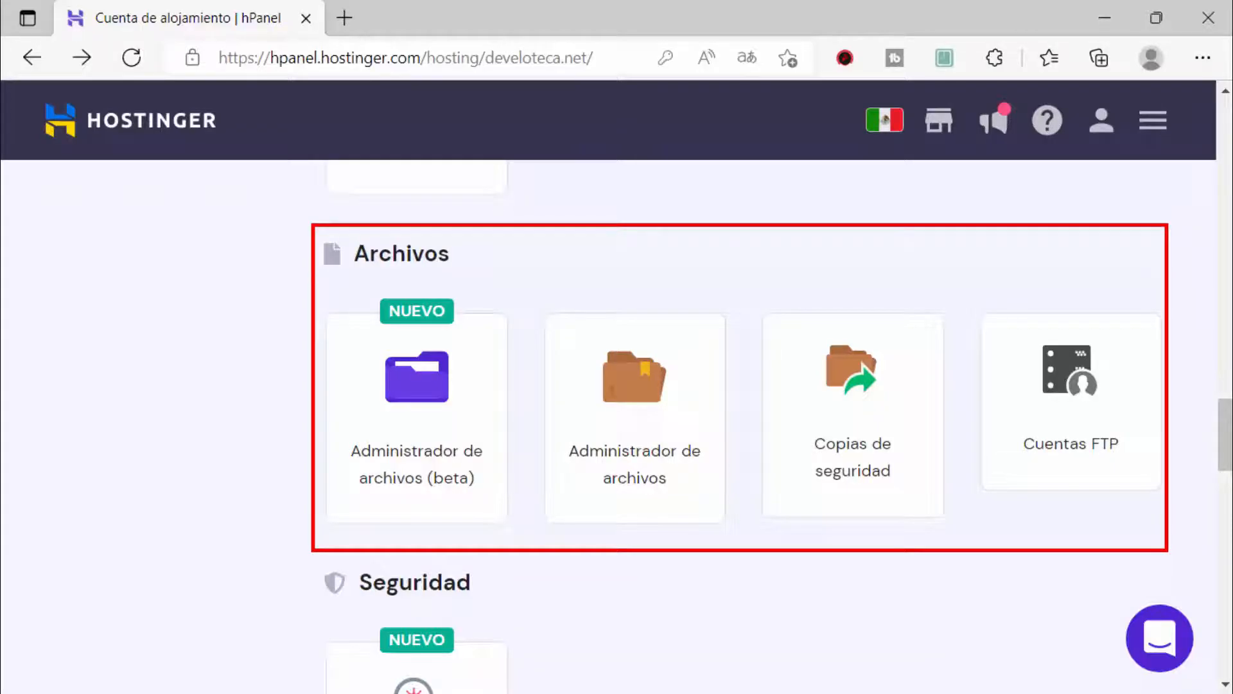
pyautogui.press('Escape')
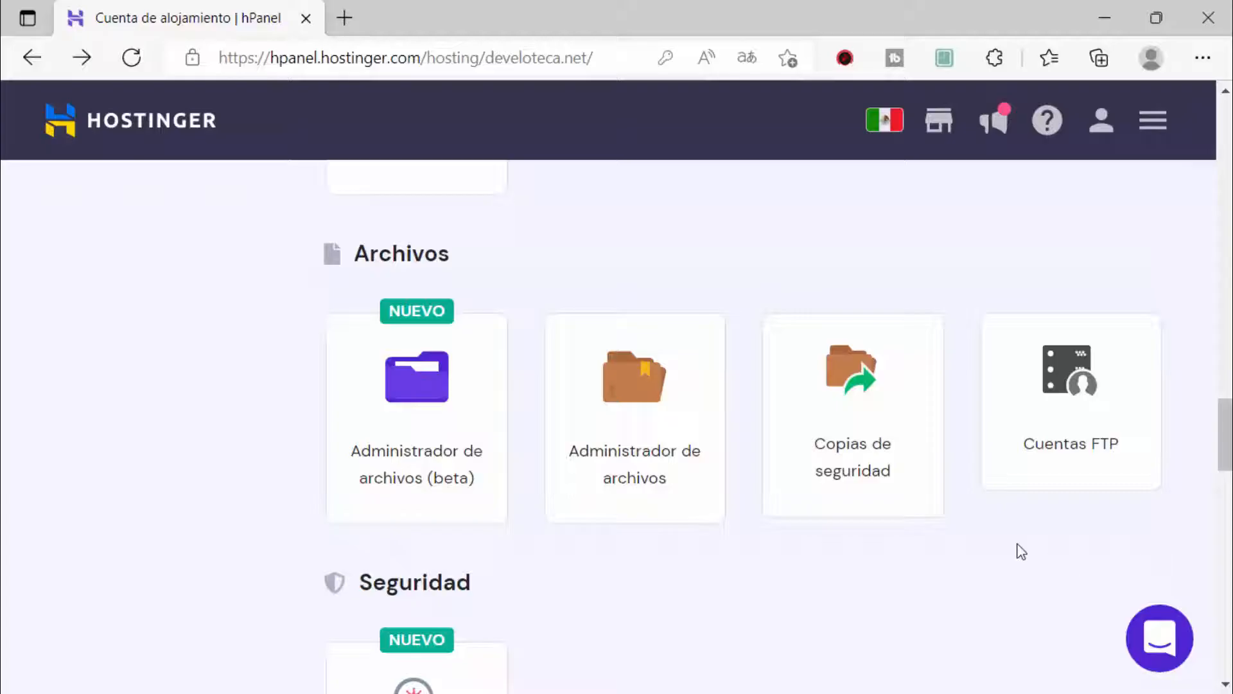
# Step: Launch Administrador de archivos and go to the public_html folder
pyautogui.click(658, 419)
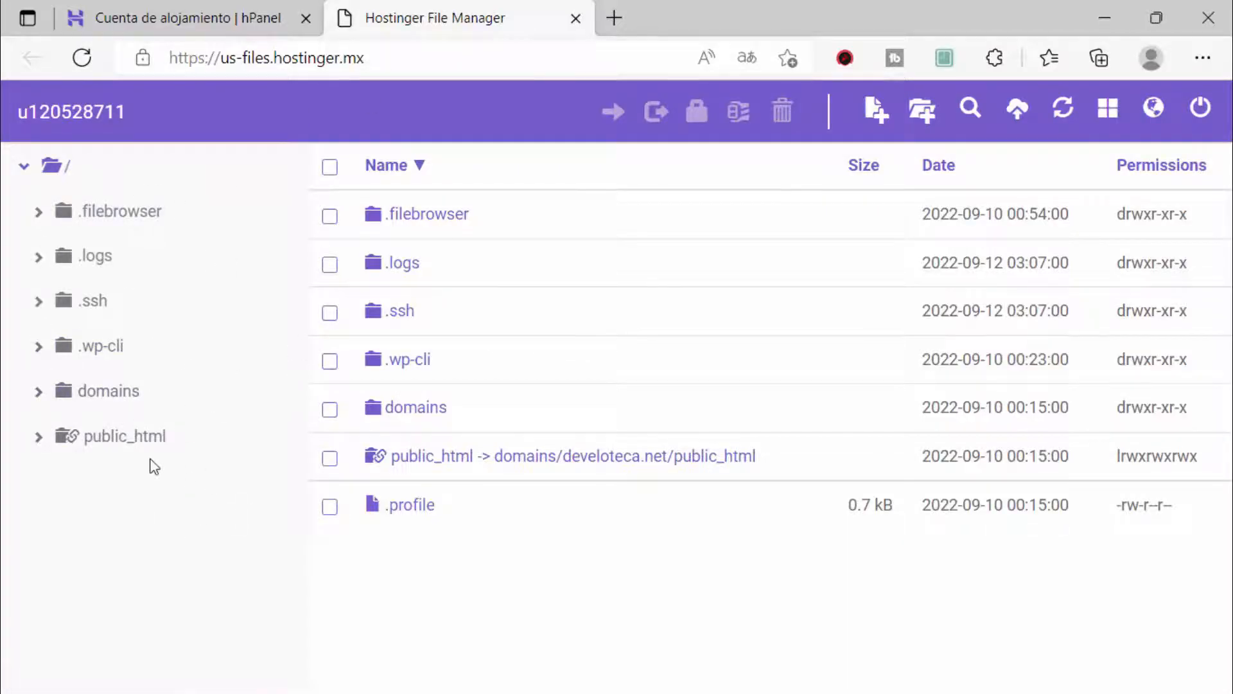
pyautogui.click(141, 439)
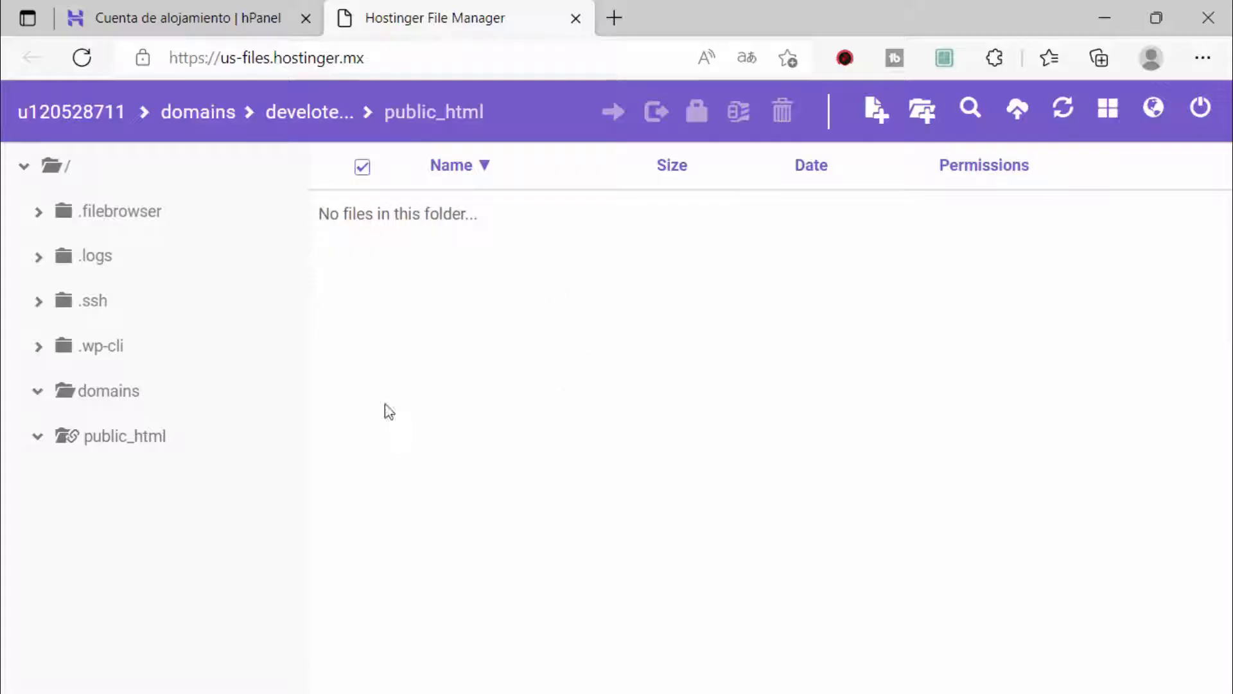
# Step: Visit develoteca.net in a new tab and highlight its 403 Forbidden error
pyautogui.click(608, 32)
pyautogui.write('develoteca.net')
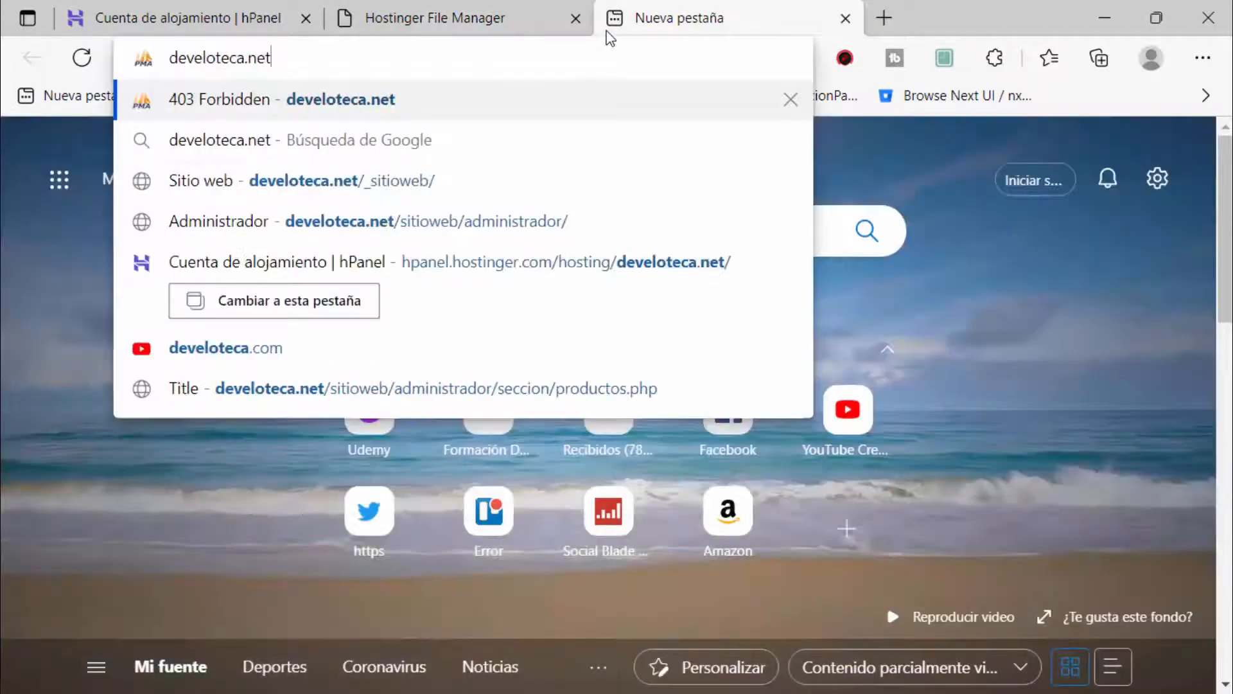
pyautogui.press('Return')
pyautogui.moveTo(457, 337); pyautogui.dragTo(738, 357)
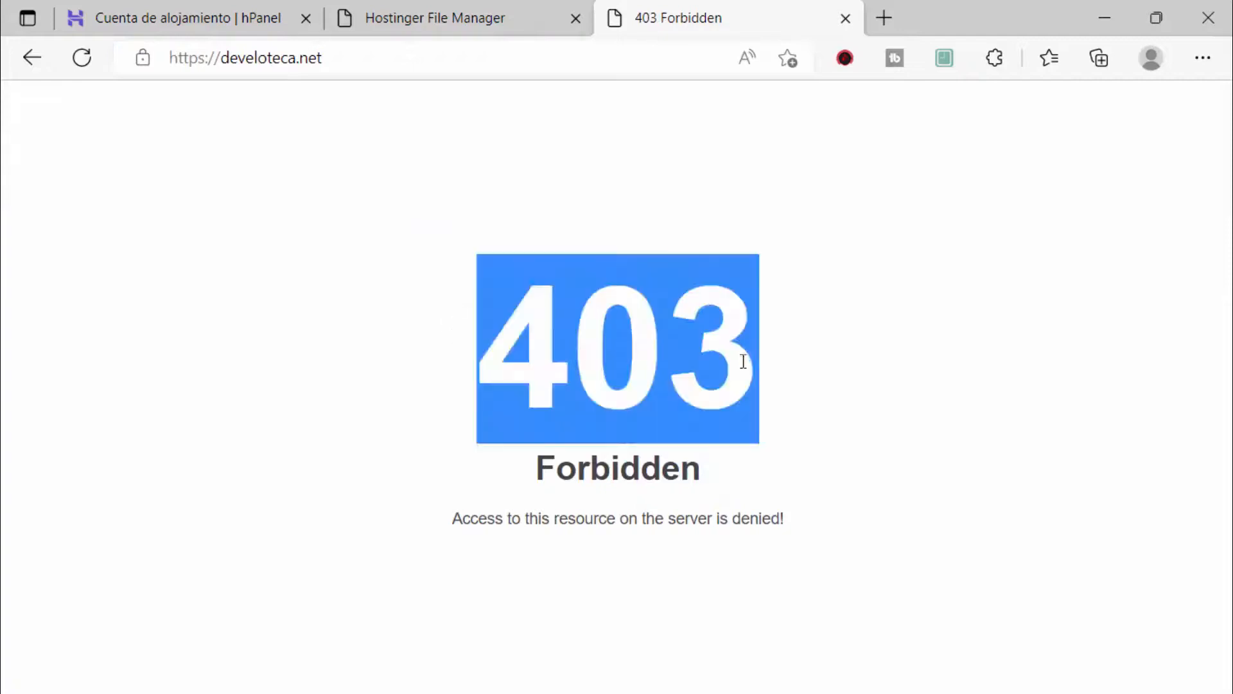
# Step: Back in File Manager, mark the empty public_html folder and its path
pyautogui.click(424, 22)
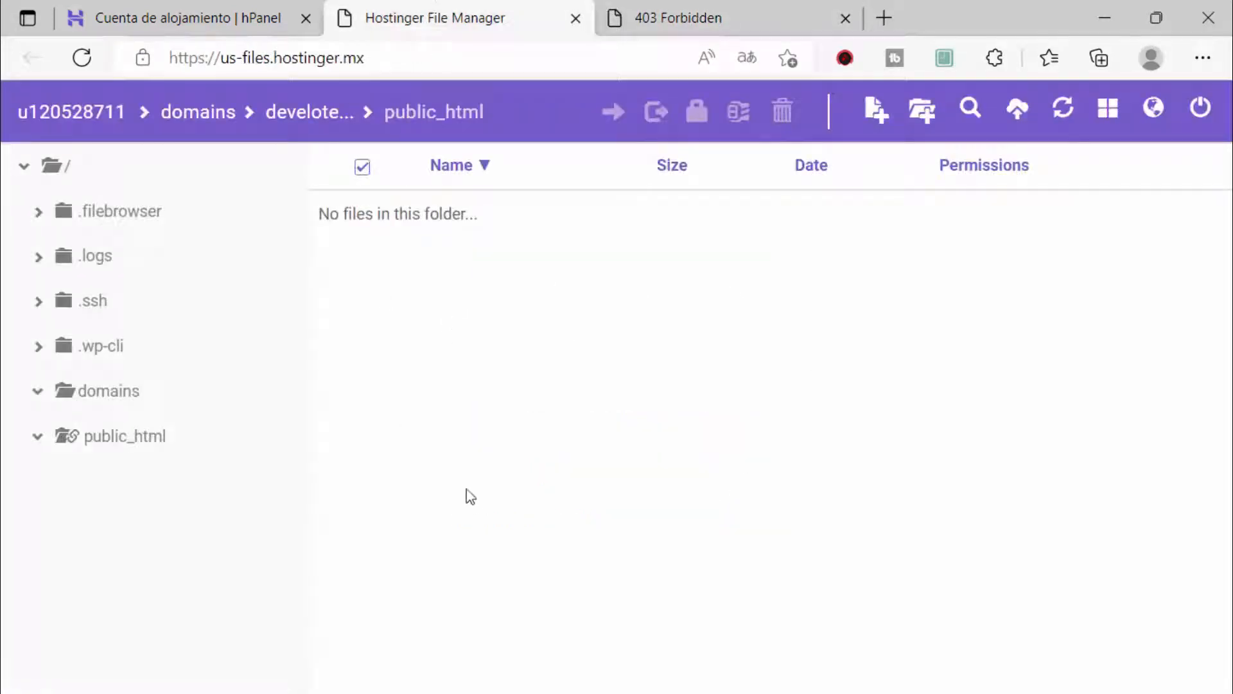
pyautogui.hotkey('ctrl', '2')
pyautogui.moveTo(16, 414); pyautogui.dragTo(205, 469)
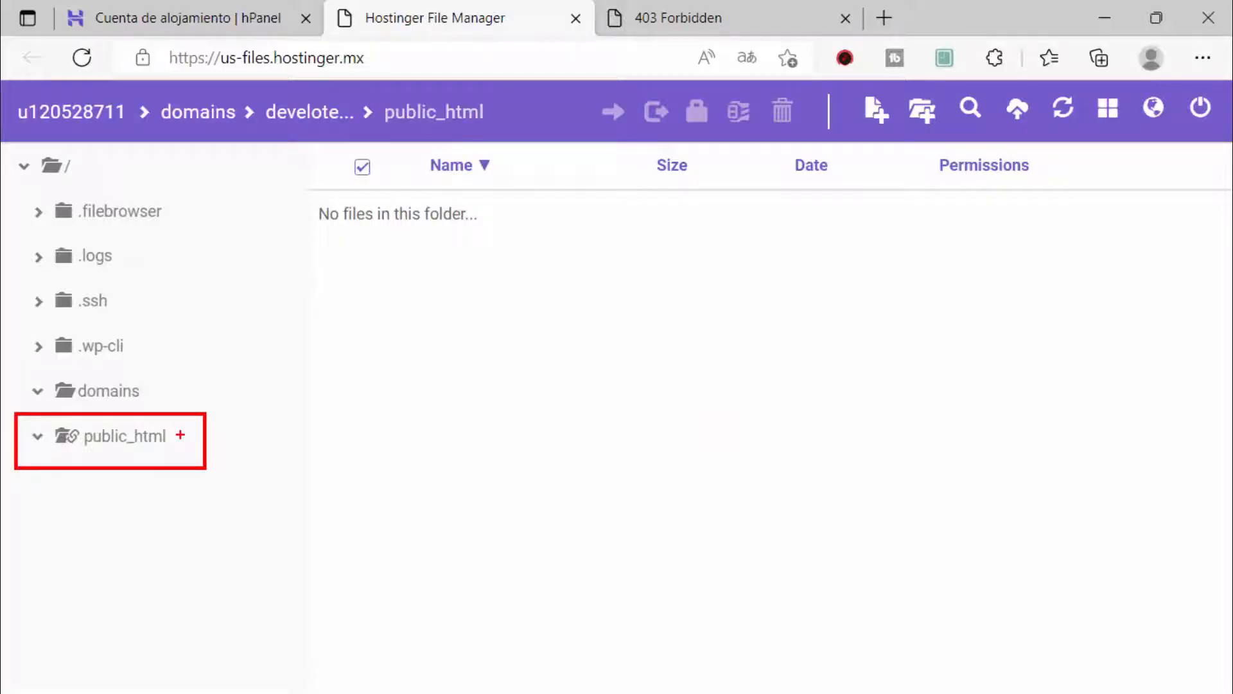
pyautogui.moveTo(113, 91); pyautogui.dragTo(523, 132)
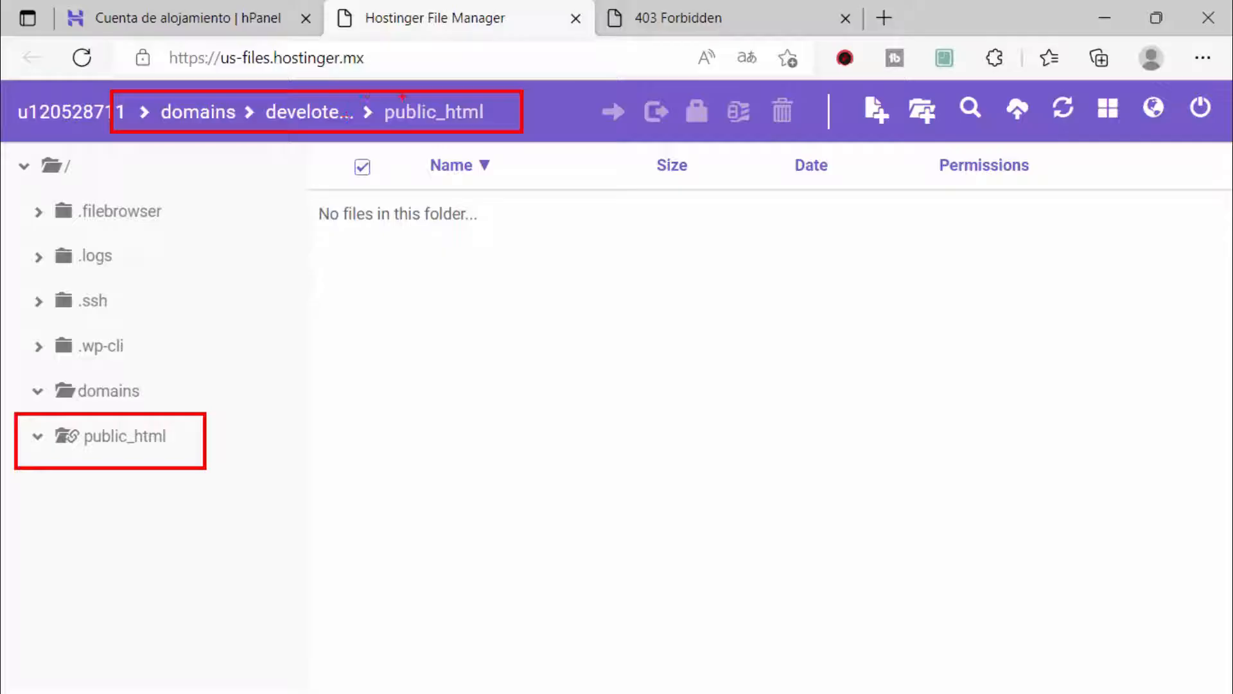
pyautogui.moveTo(418, 98); pyautogui.dragTo(558, 45)
pyautogui.press('Escape')
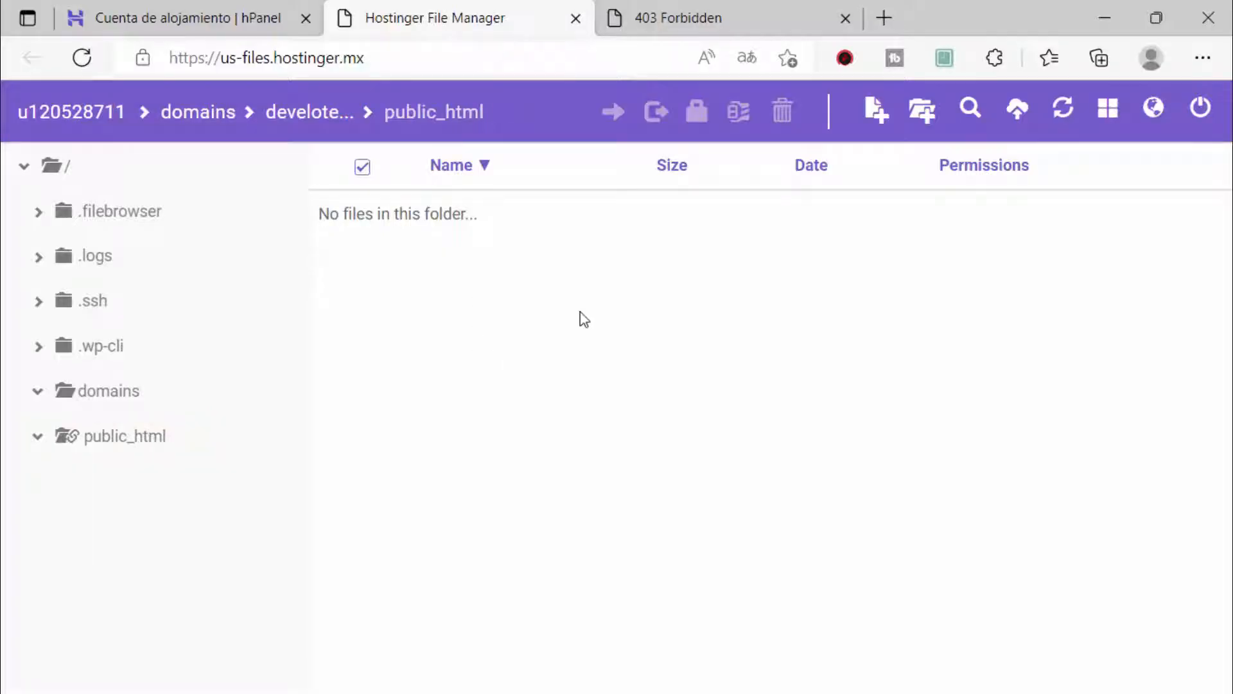
# Step: Create a new file index.php in public_html and open it in the editor
pyautogui.click(877, 115)
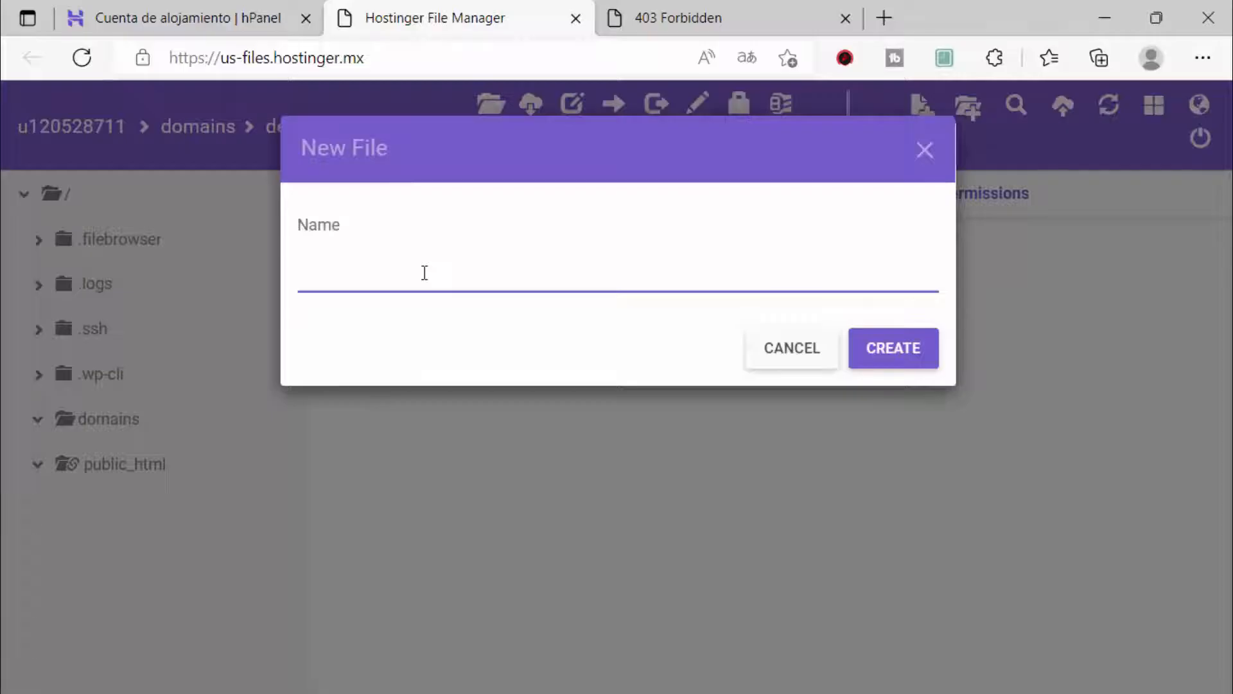
pyautogui.write('index.php')
pyautogui.press('Return')
pyautogui.click(459, 221)
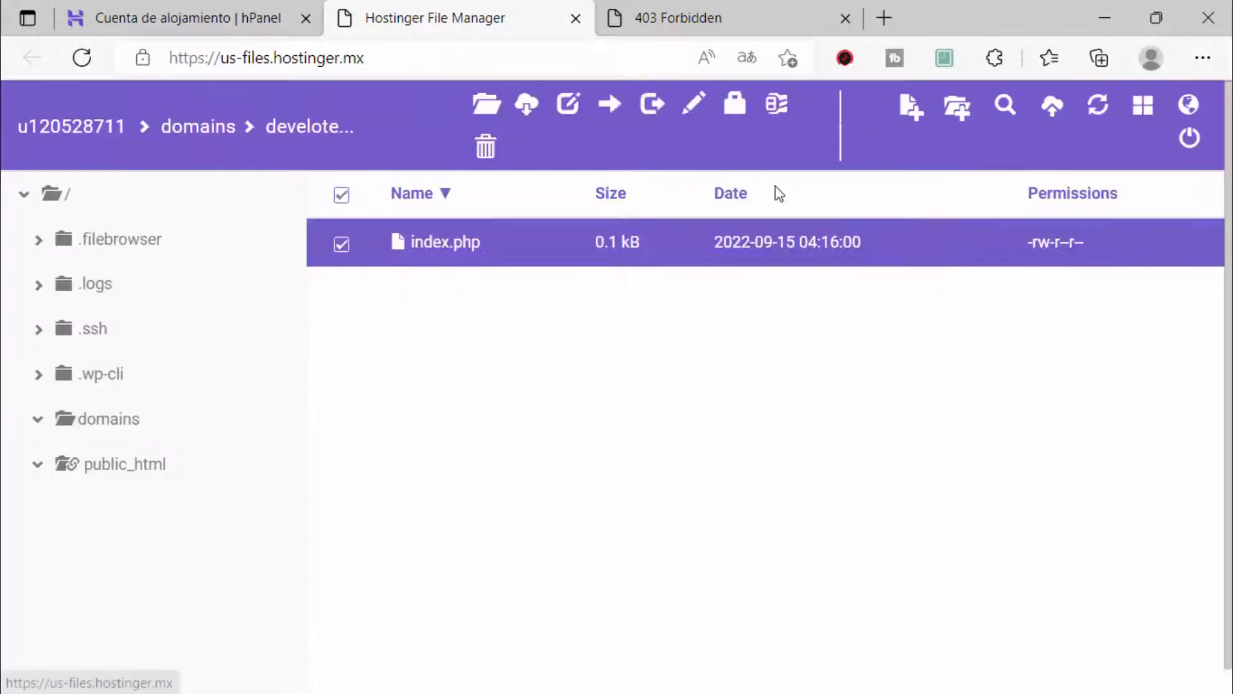
pyautogui.click(569, 104)
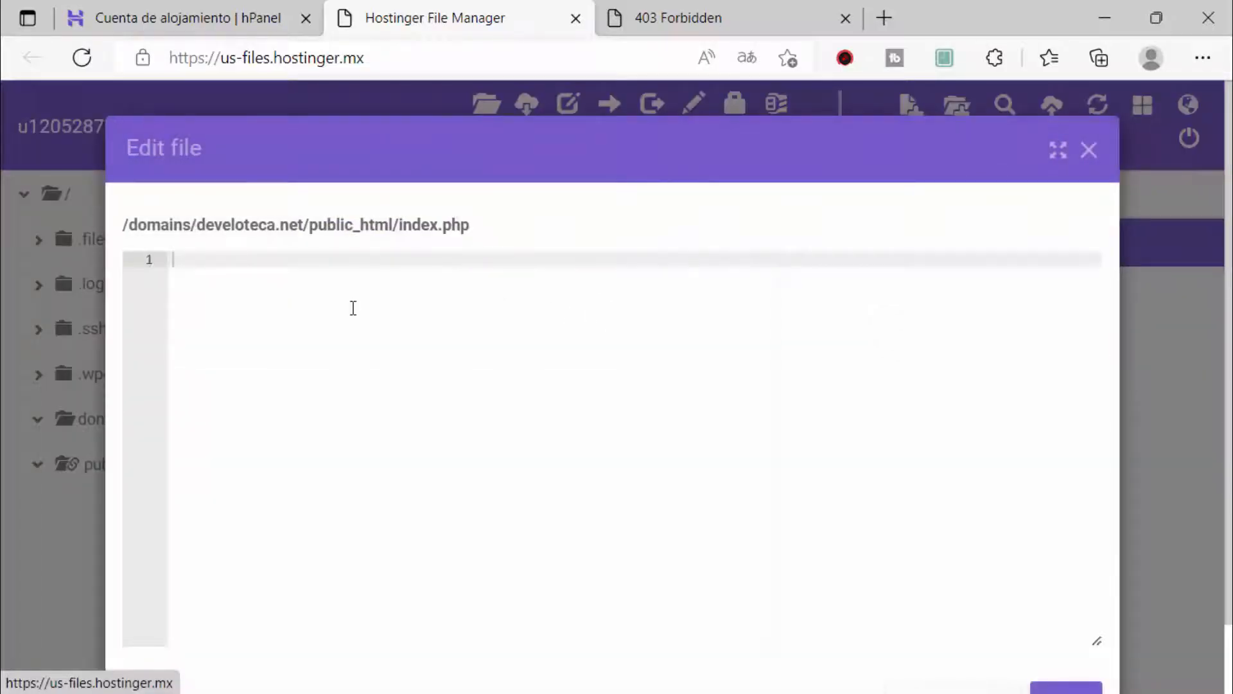
# Step: Write a PHP block echoing "Hola DEVELOTECA", save index.php, and close the editor
pyautogui.write('<')
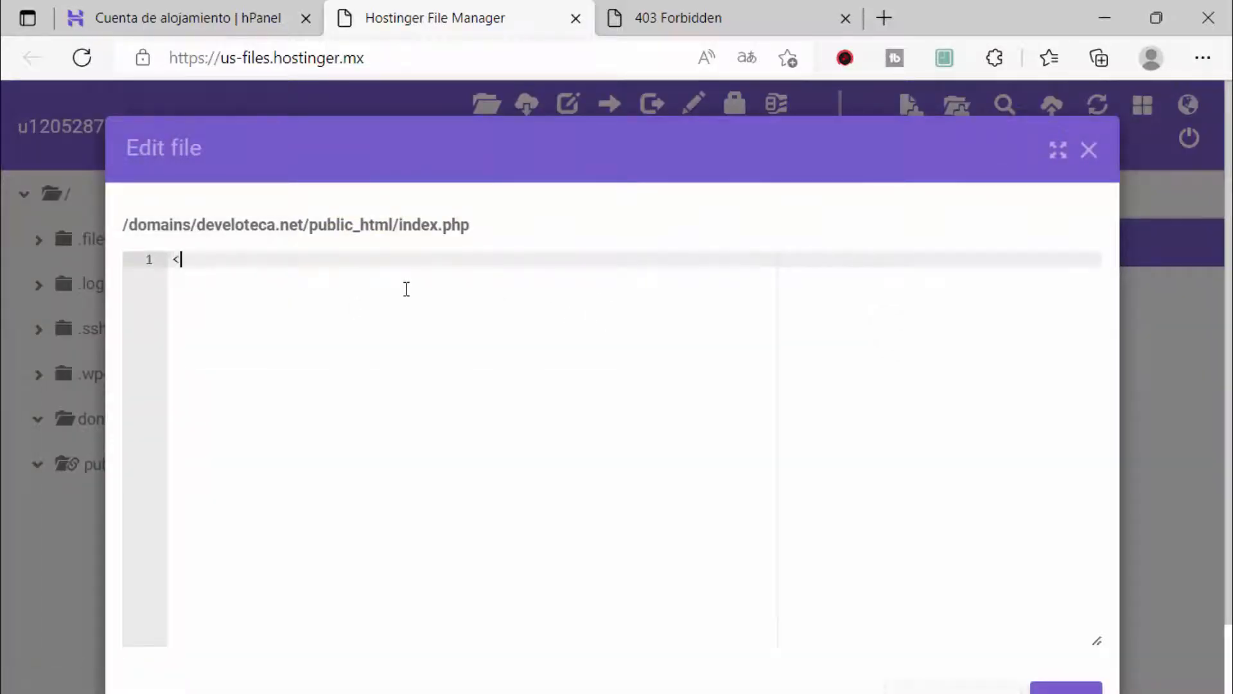
pyautogui.write('??php')
pyautogui.press('Return')
pyautogui.press('Return')
pyautogui.press('Return')
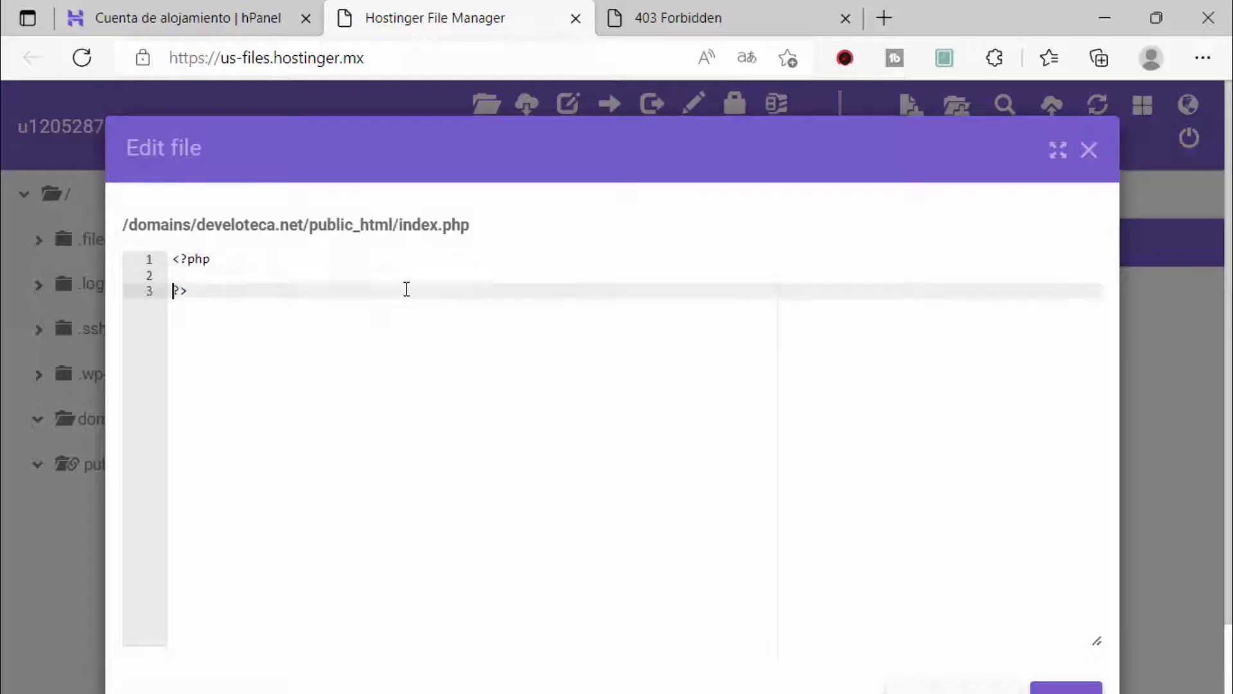
pyautogui.press('Up')
pyautogui.press('Up')
pyautogui.write('echo "Hola"')
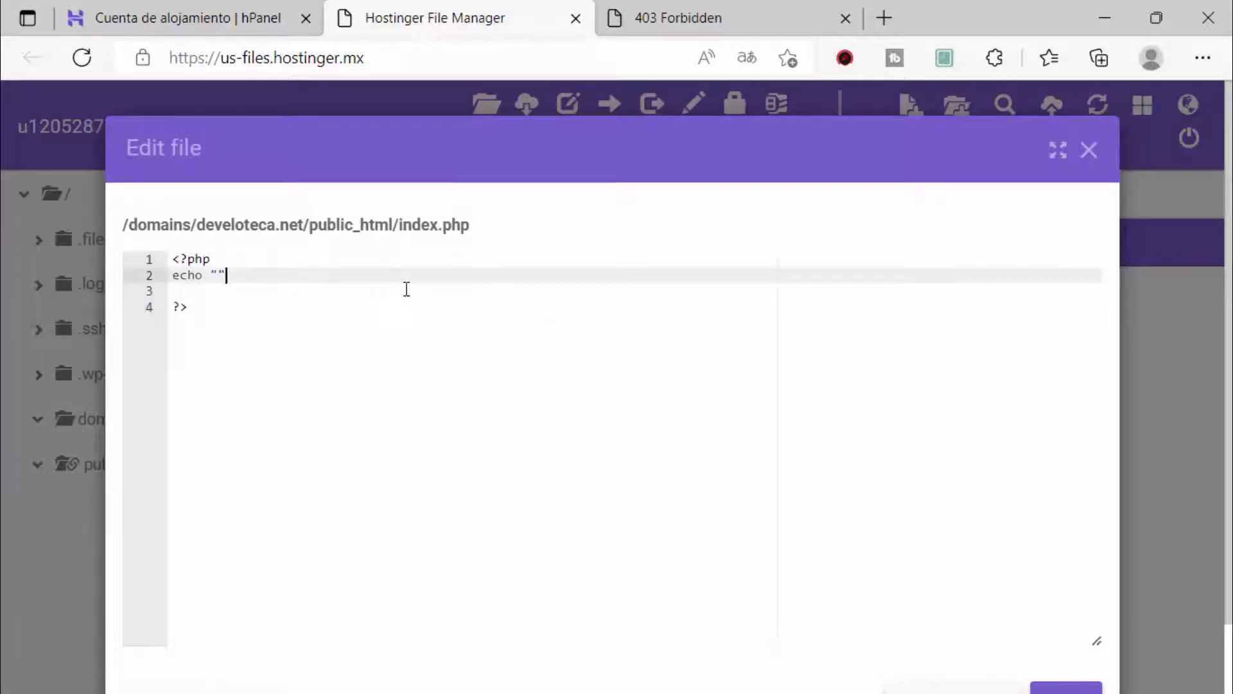
pyautogui.press('Left')
pyautogui.write('Hola DEVELOTC')
pyautogui.press('BackSpace')
pyautogui.write('ECA')
pyautogui.press('Right')
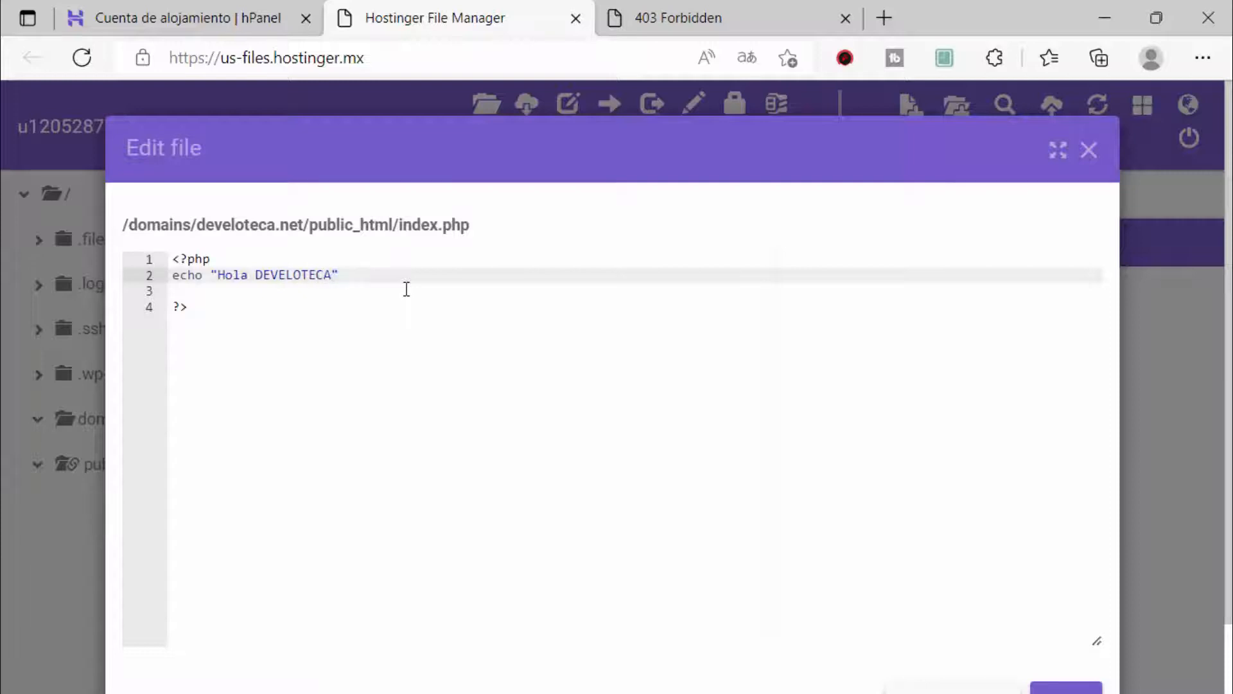
pyautogui.write(';')
pyautogui.scroll(-1, 688, 432)
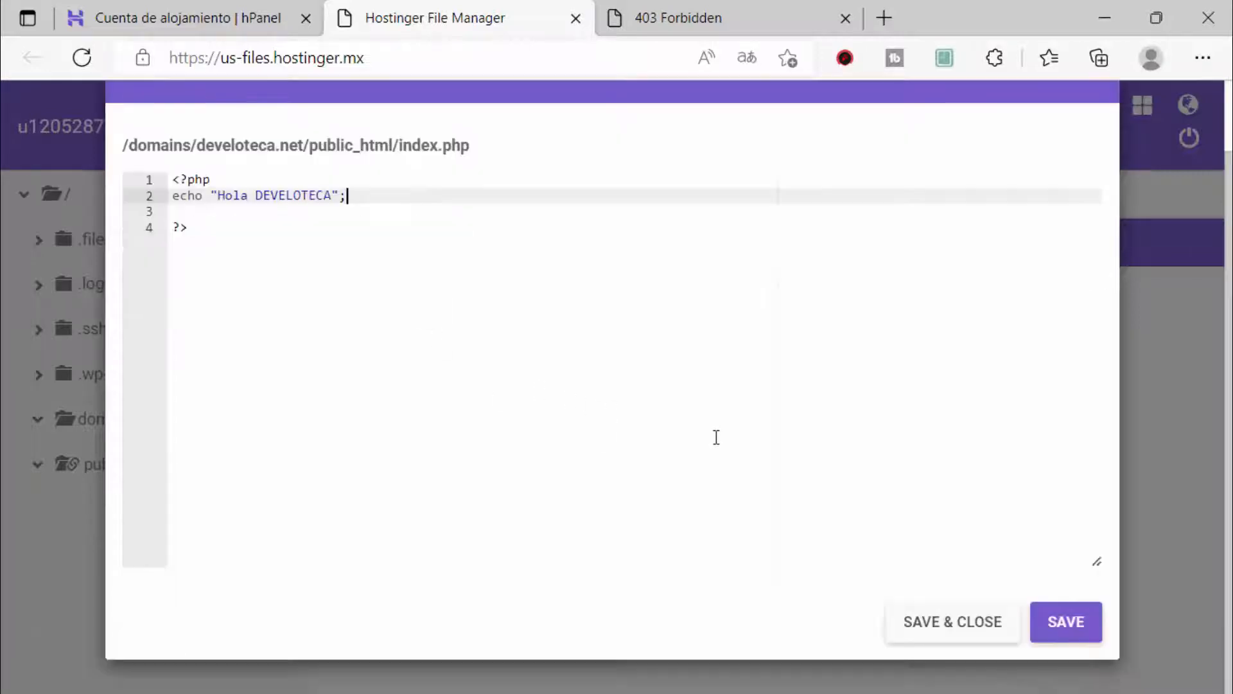
pyautogui.click(1043, 622)
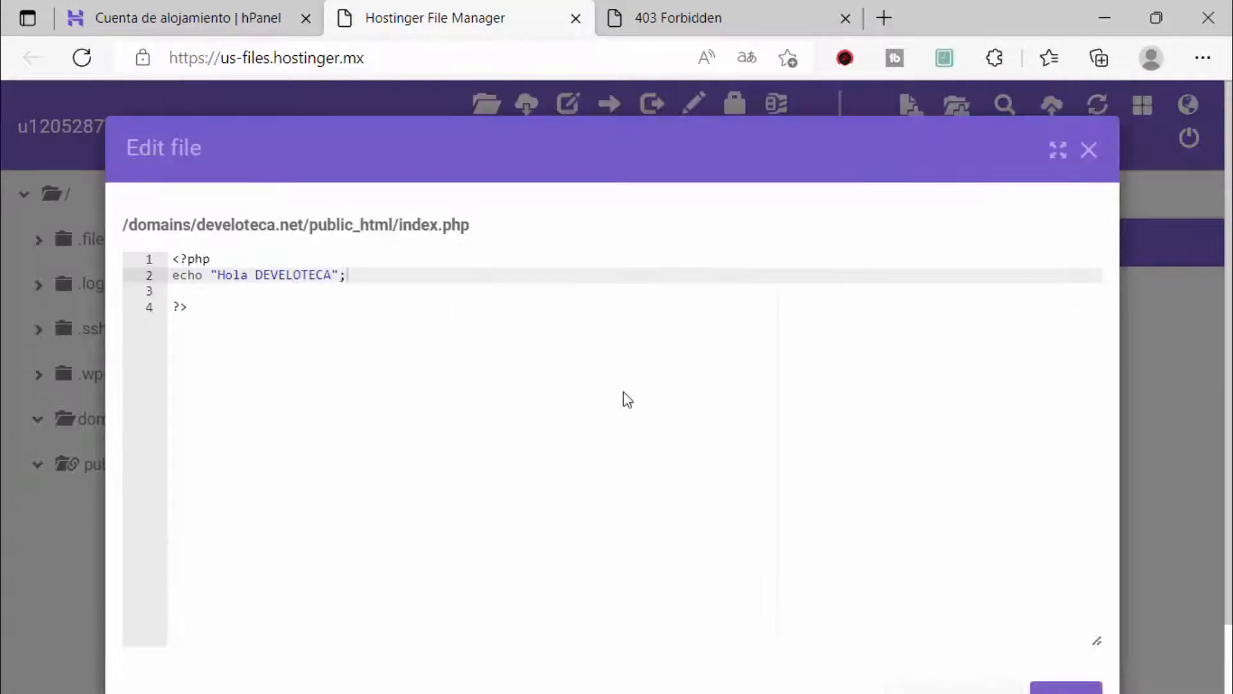
pyautogui.click(1090, 152)
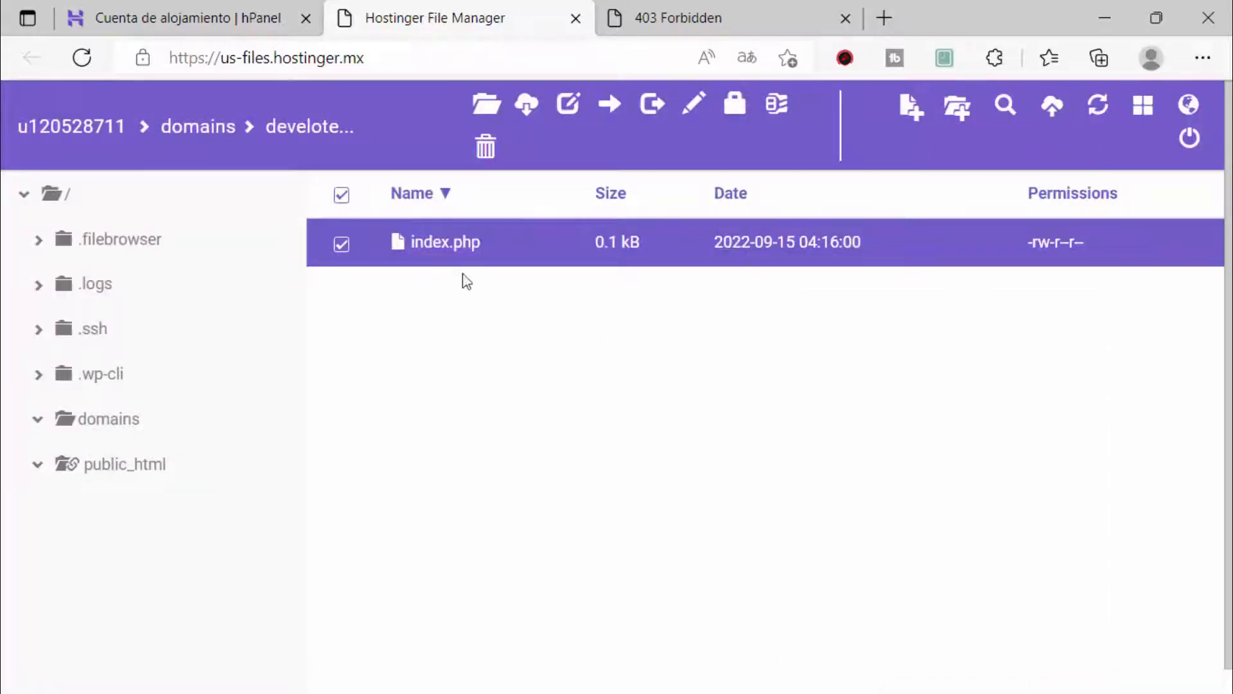
# Step: Reload develoteca.net to confirm it now shows 'Hola DEVELOTECA' instead of 403, then close its tab
pyautogui.click(777, 9)
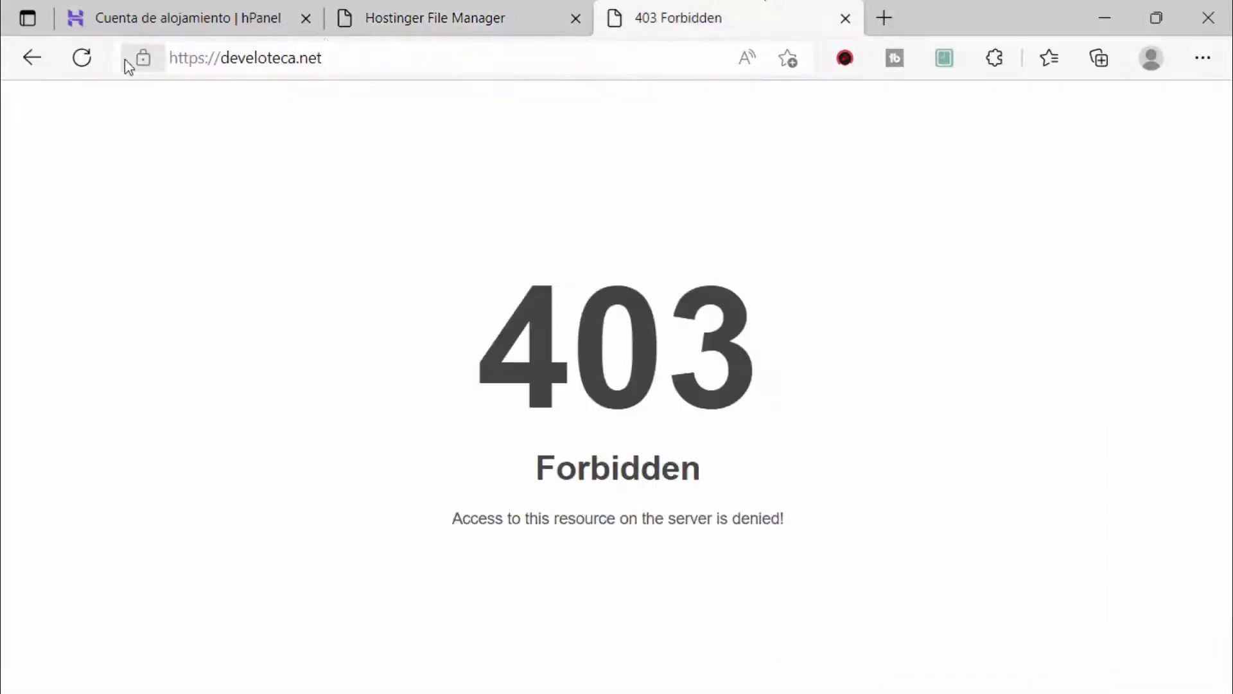
pyautogui.click(82, 58)
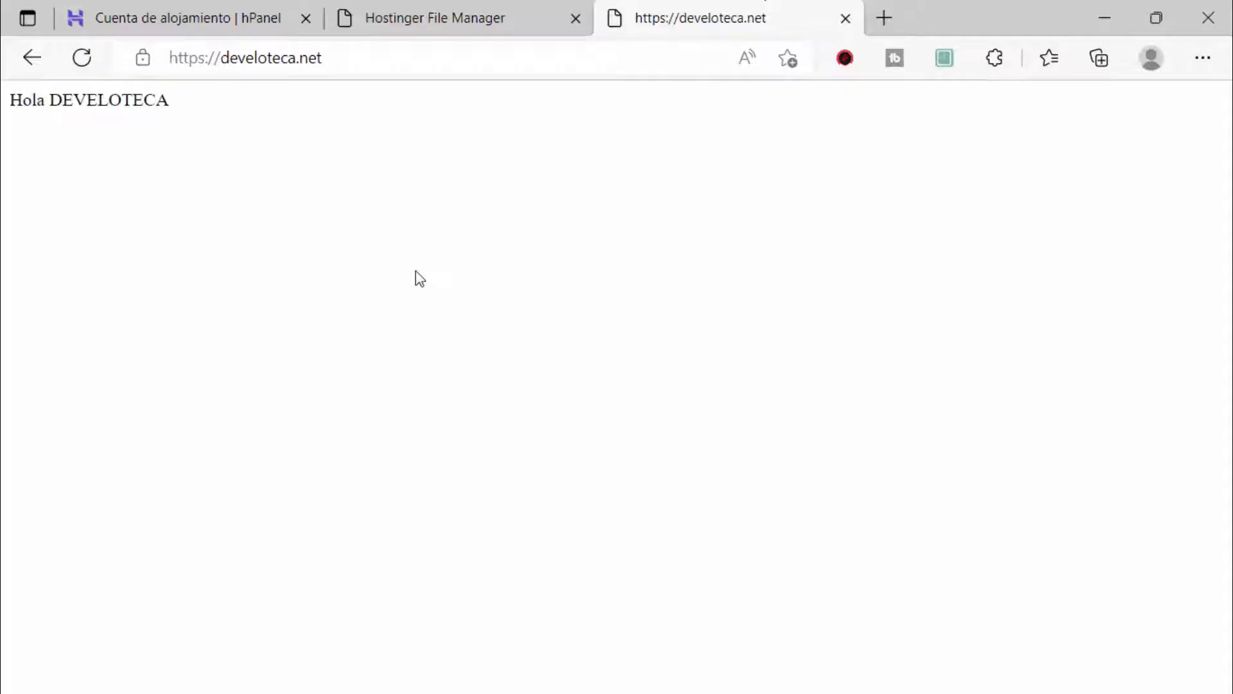
pyautogui.hotkey('ctrl', '2')
pyautogui.moveTo(147, 46)
pyautogui.mouseDown()
pyautogui.moveTo(376, 61)
pyautogui.moveTo(377, 75)
pyautogui.mouseUp()
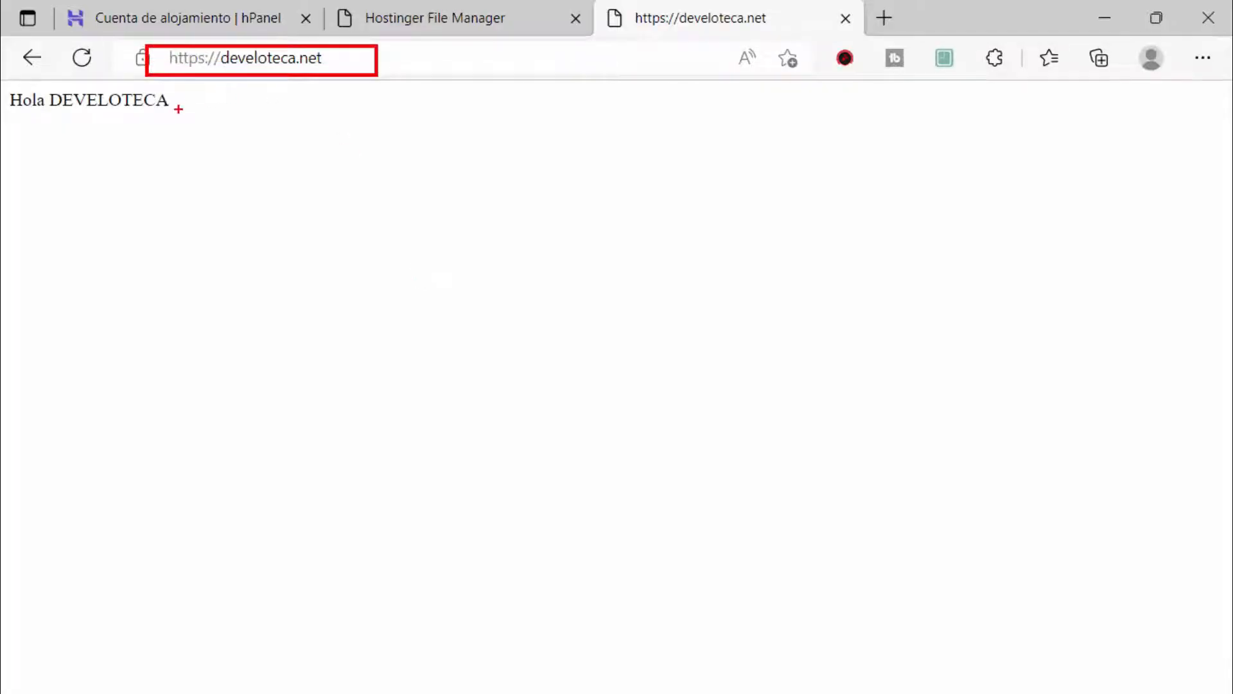
pyautogui.moveTo(178, 109); pyautogui.dragTo(481, 387)
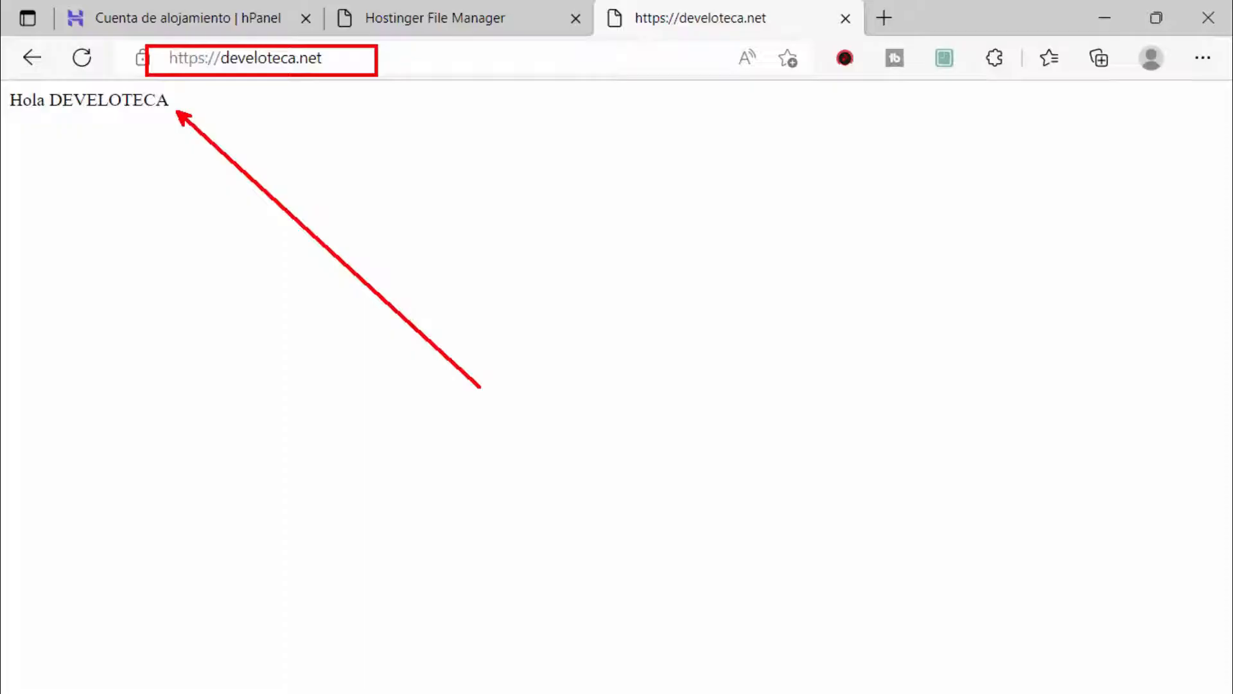
pyautogui.press('Escape')
pyautogui.click(845, 18)
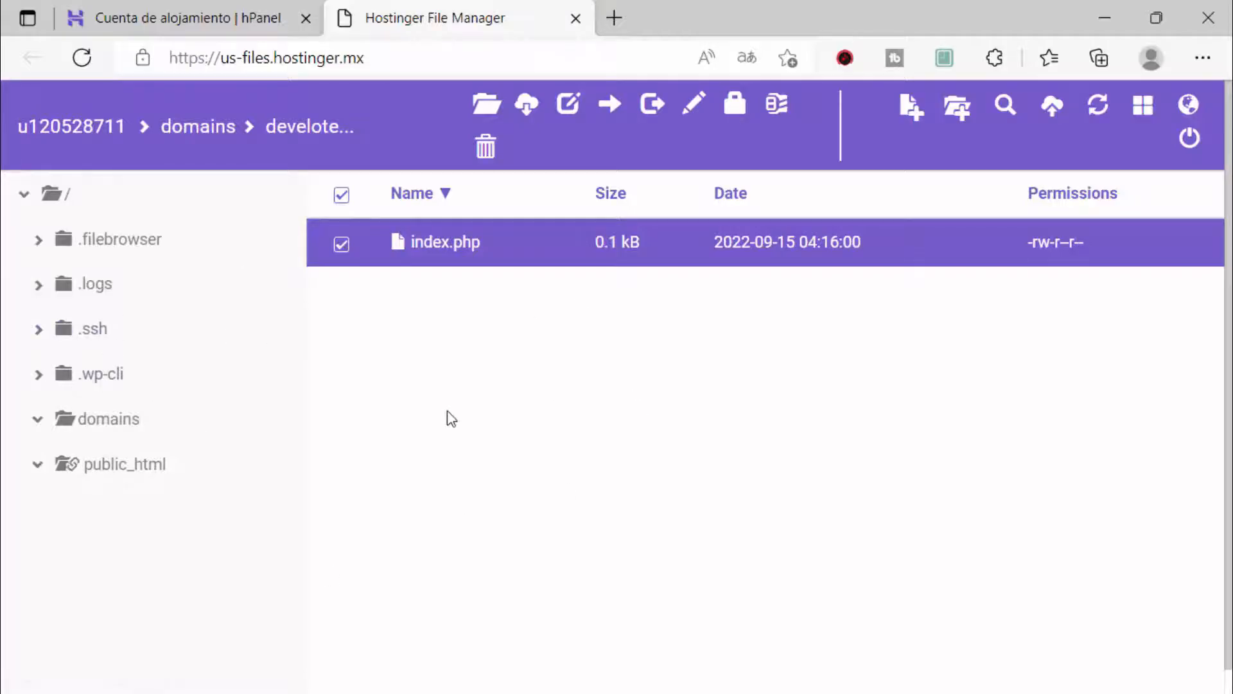
# Step: Clear the file selection and open the Upload files dialog for public_html
pyautogui.click(341, 194)
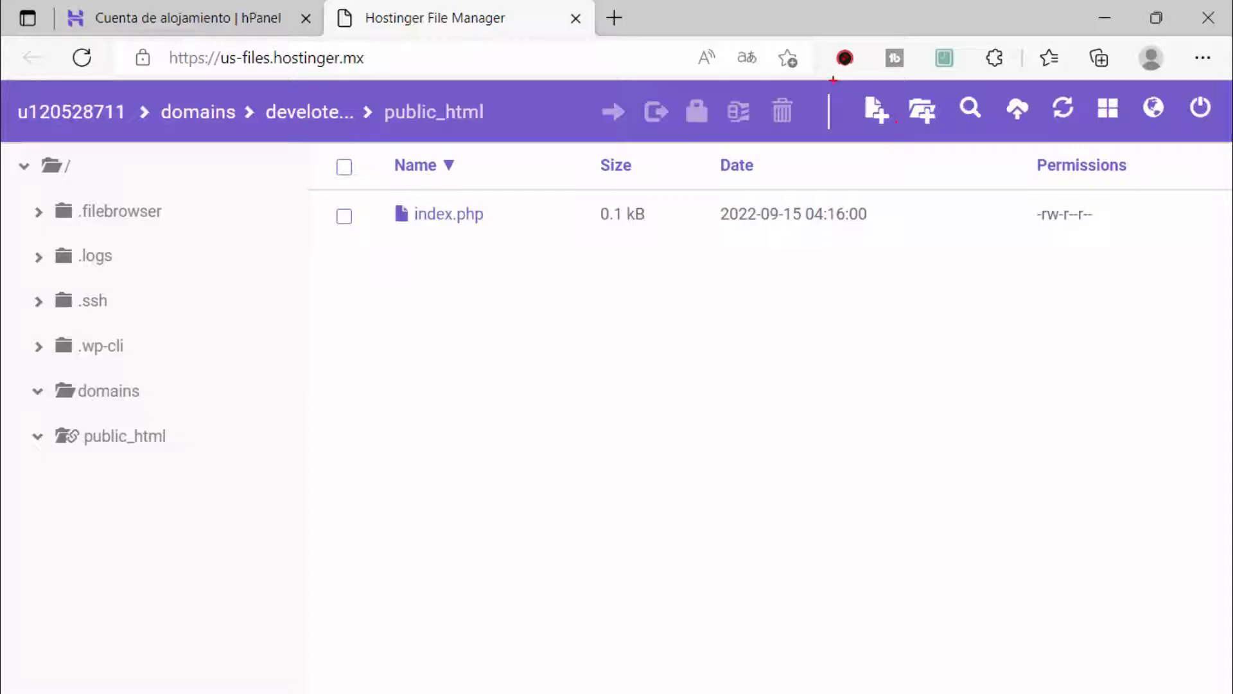
pyautogui.moveTo(833, 81)
pyautogui.mouseDown()
pyautogui.moveTo(1217, 152)
pyautogui.moveTo(1225, 136)
pyautogui.mouseUp()
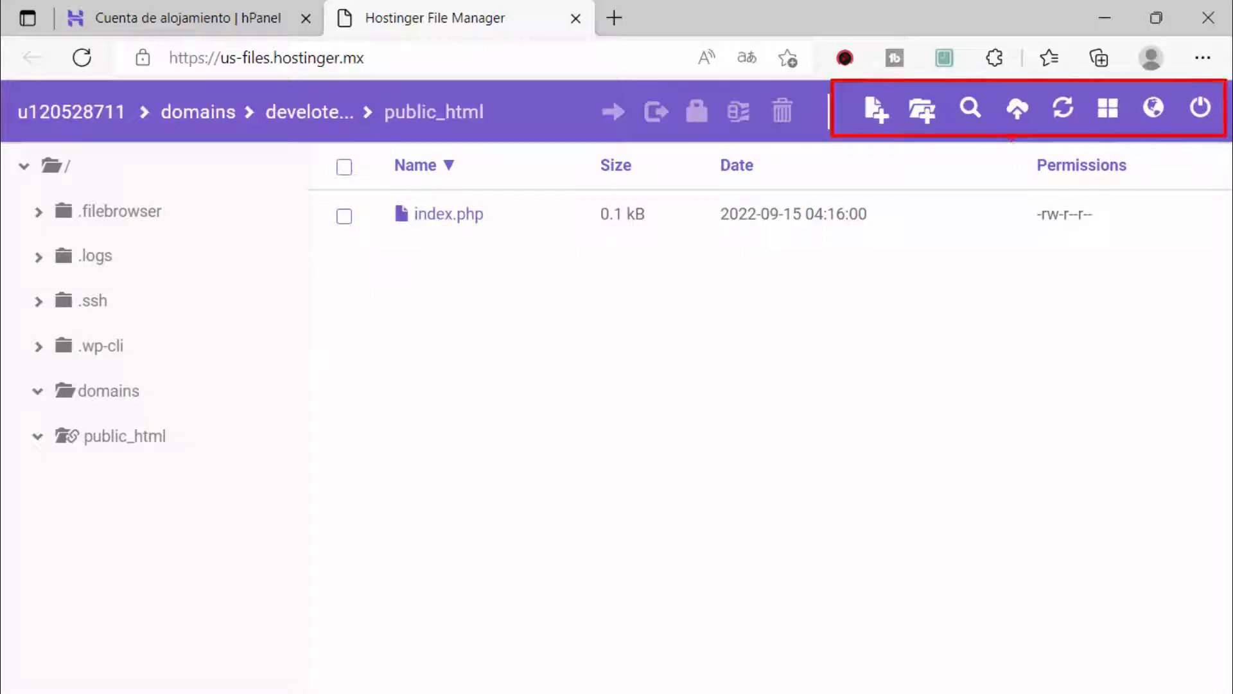
pyautogui.moveTo(950, 457); pyautogui.dragTo(1011, 138)
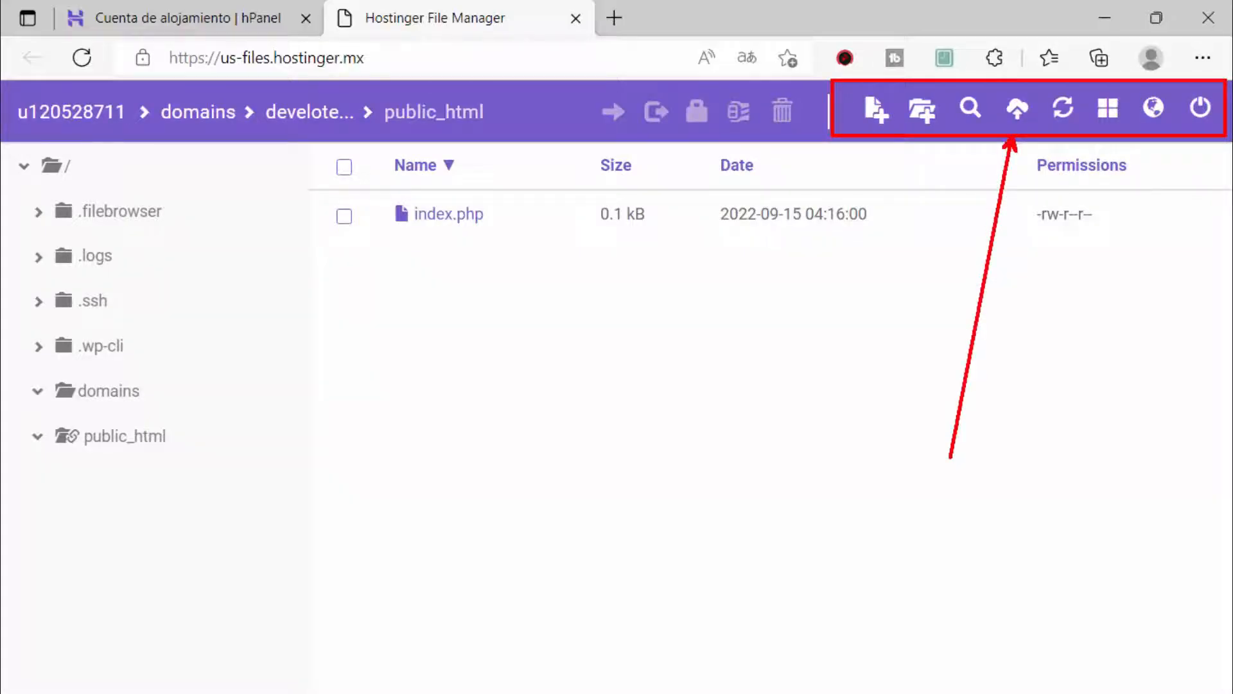
pyautogui.press('Escape')
pyautogui.click(1015, 111)
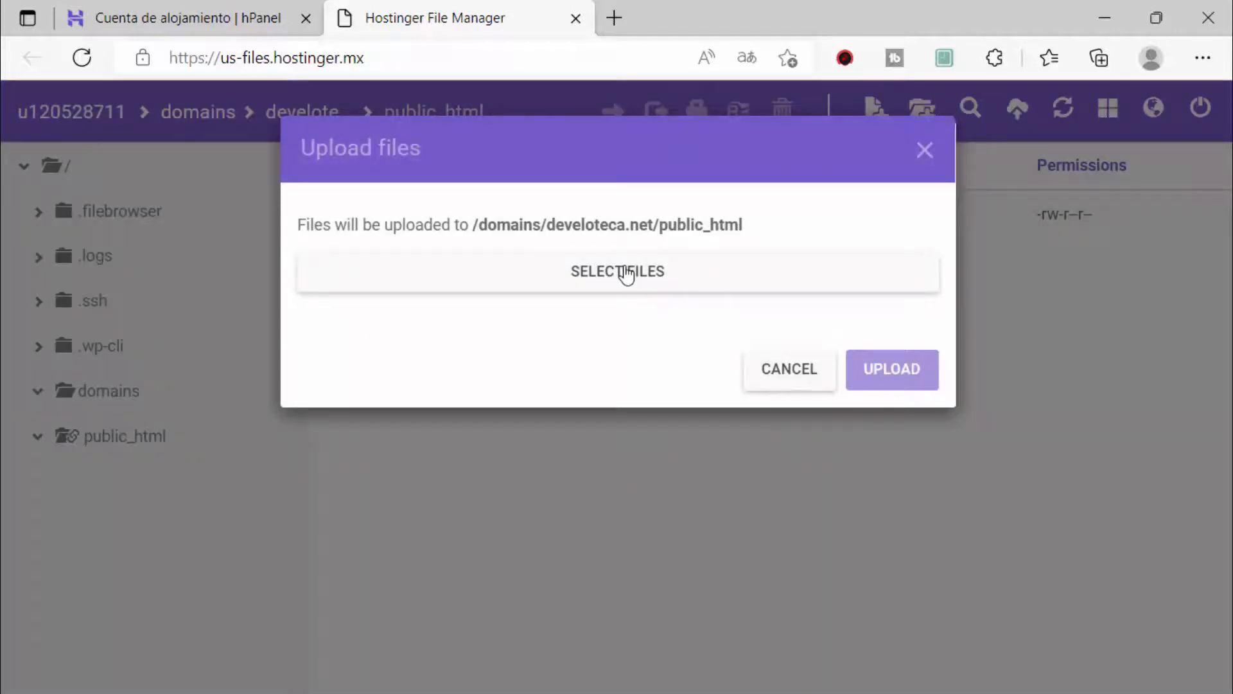
# Step: Pick sitioweb.zip from the local xampp sitioweb folder and upload it to public_html
pyautogui.click(626, 272)
pyautogui.click(252, 357)
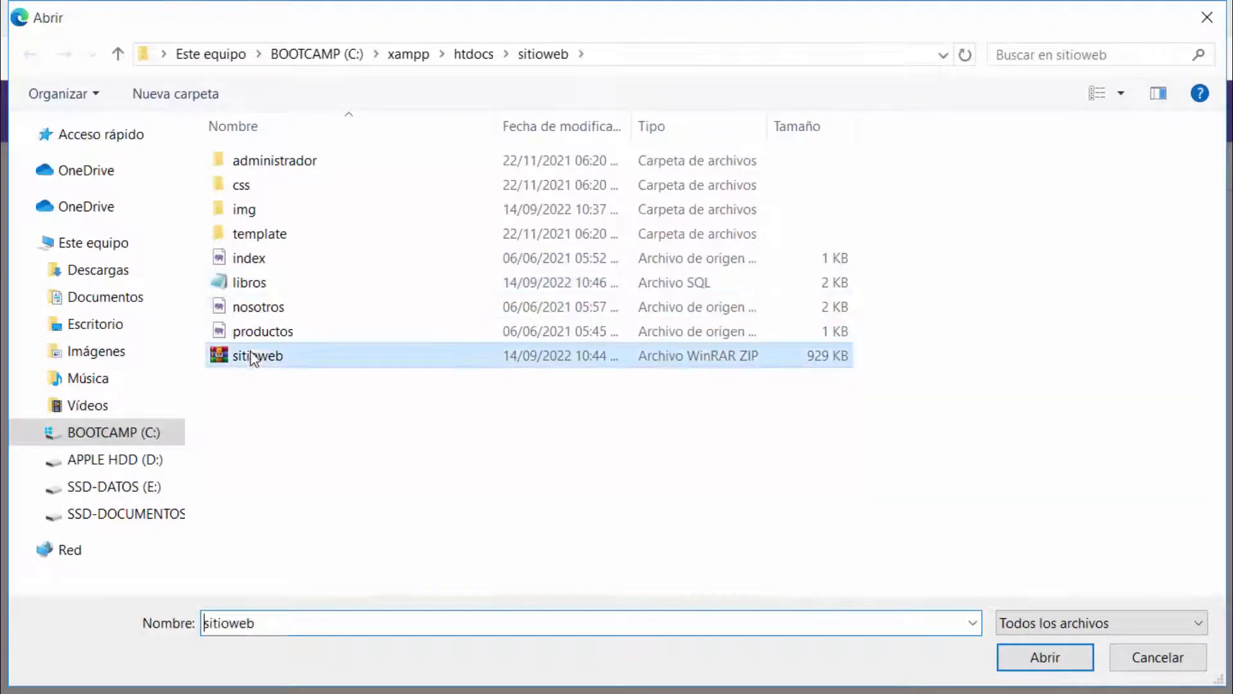
pyautogui.hotkey('ctrl', '2')
pyautogui.moveTo(271, 376); pyautogui.dragTo(370, 522)
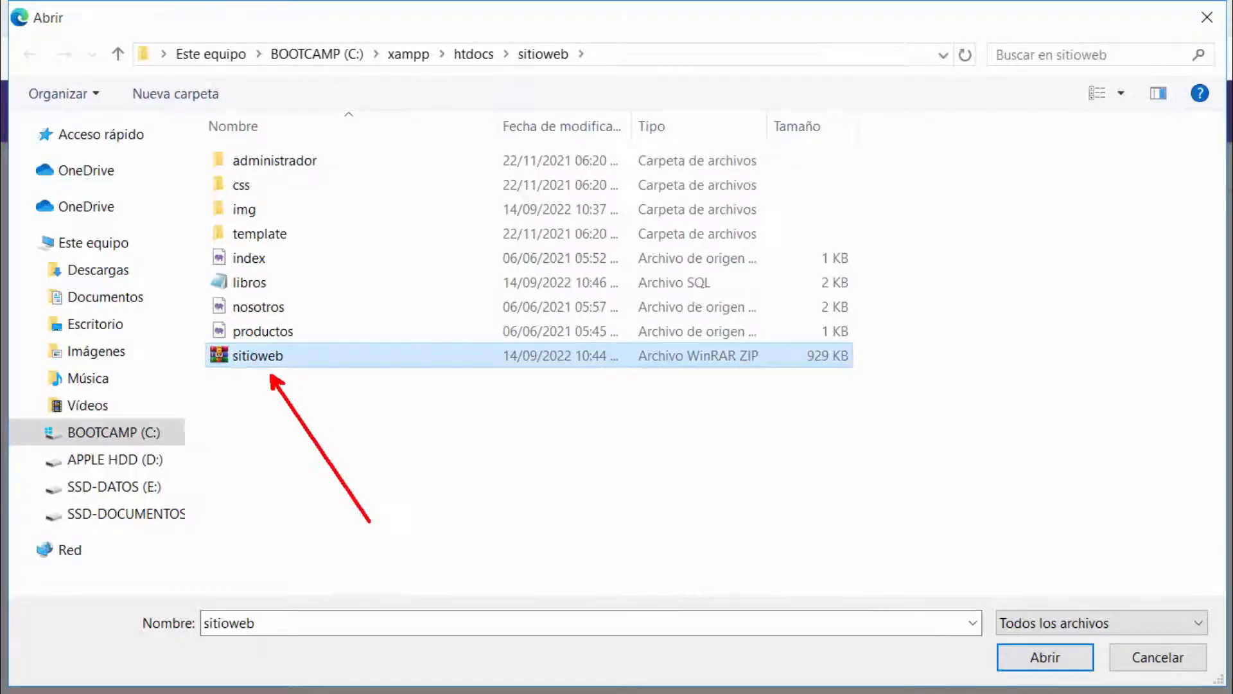
pyautogui.press('Escape')
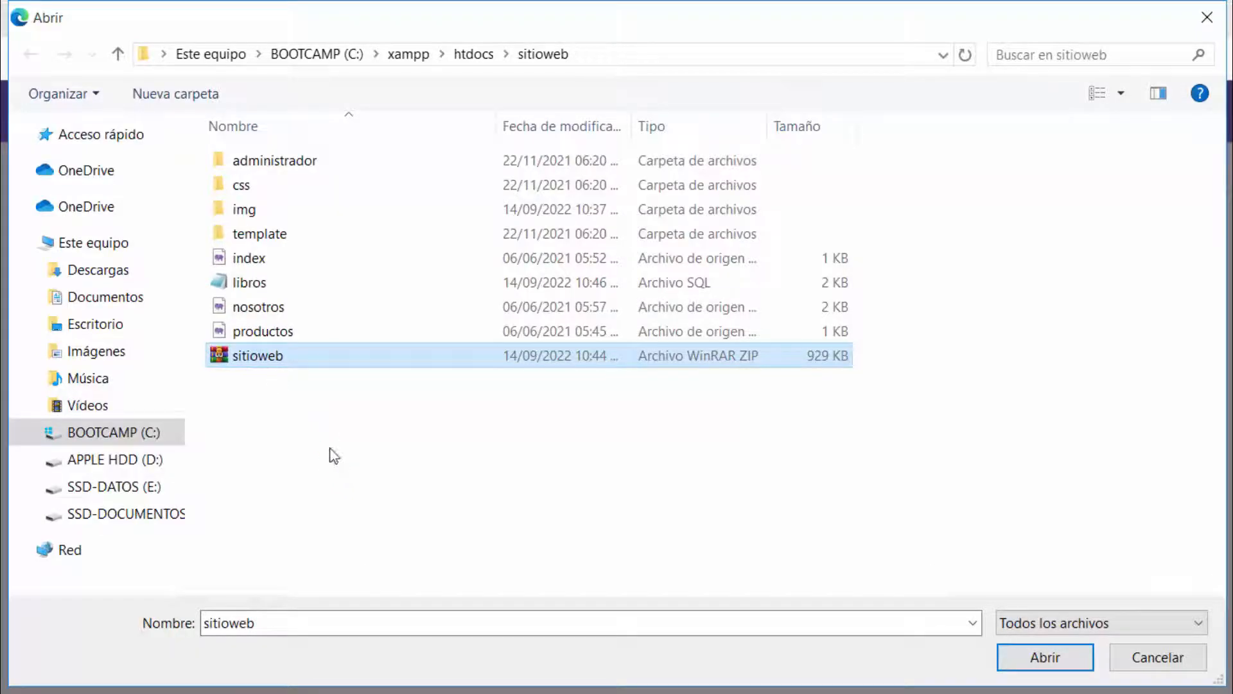
pyautogui.doubleClick(253, 364)
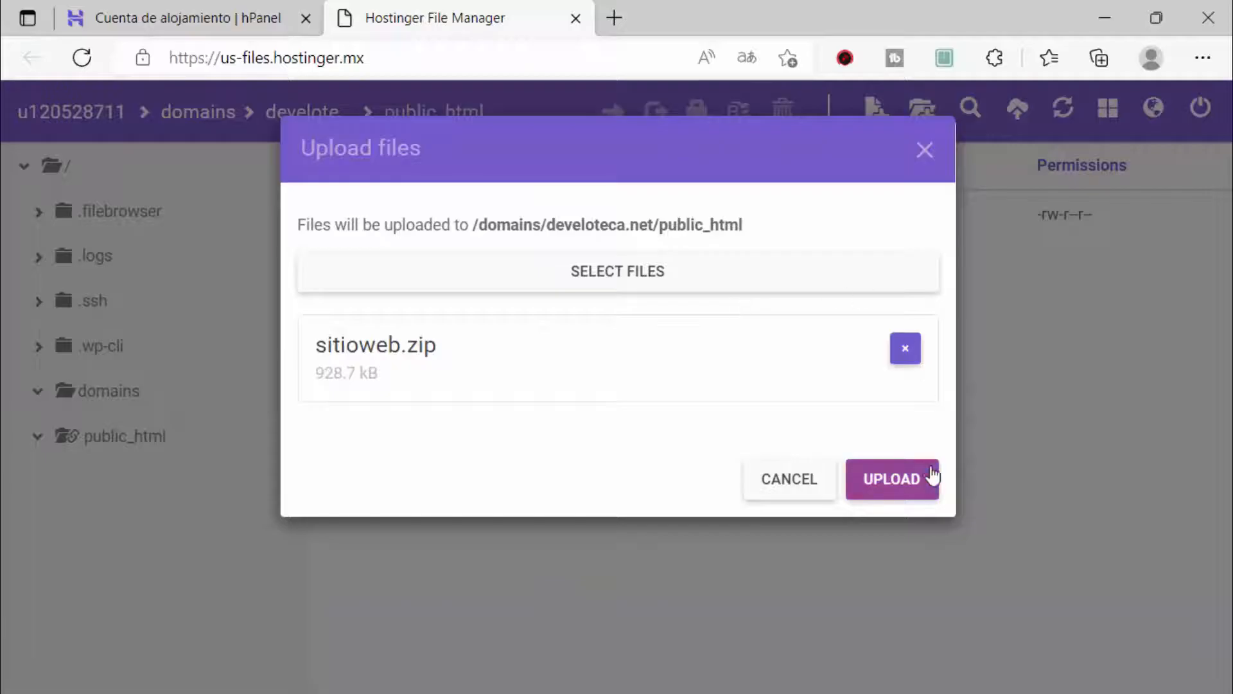
pyautogui.hotkey('ctrl', '2')
pyautogui.moveTo(917, 457); pyautogui.dragTo(1050, 323)
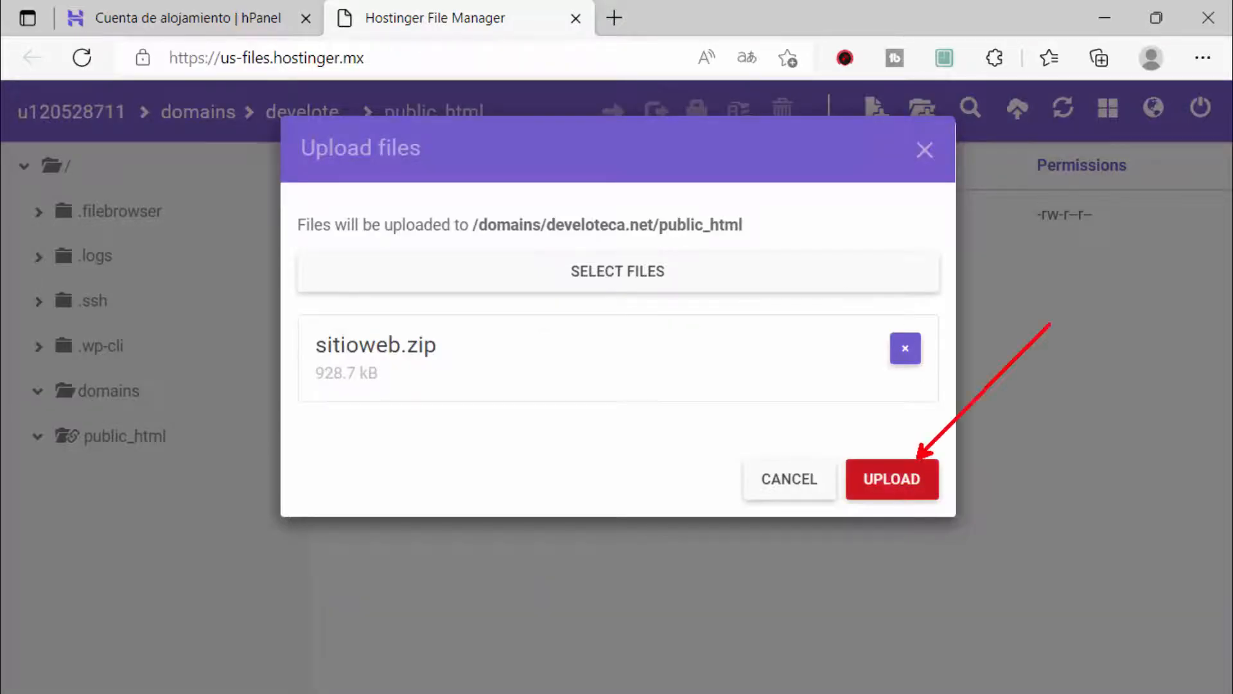
pyautogui.press('Escape')
pyautogui.click(892, 479)
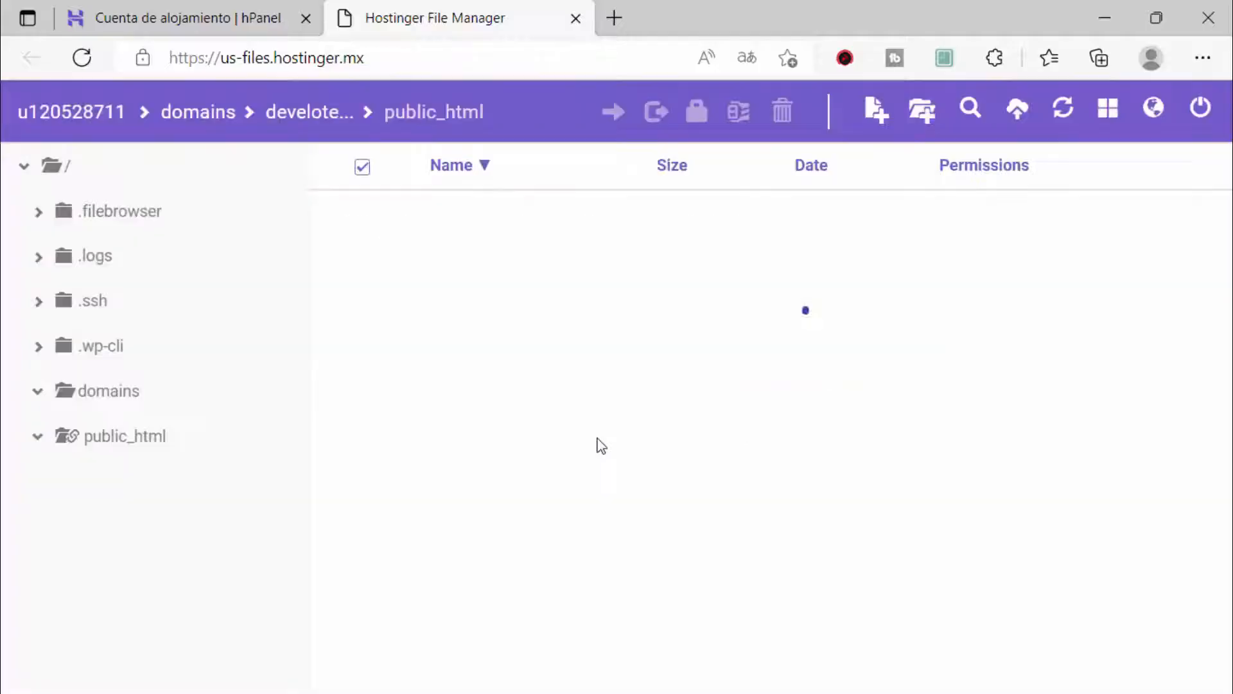
# Step: Extract sitioweb.zip into a folder named sitioweb and dismiss the completion message
pyautogui.click(559, 262)
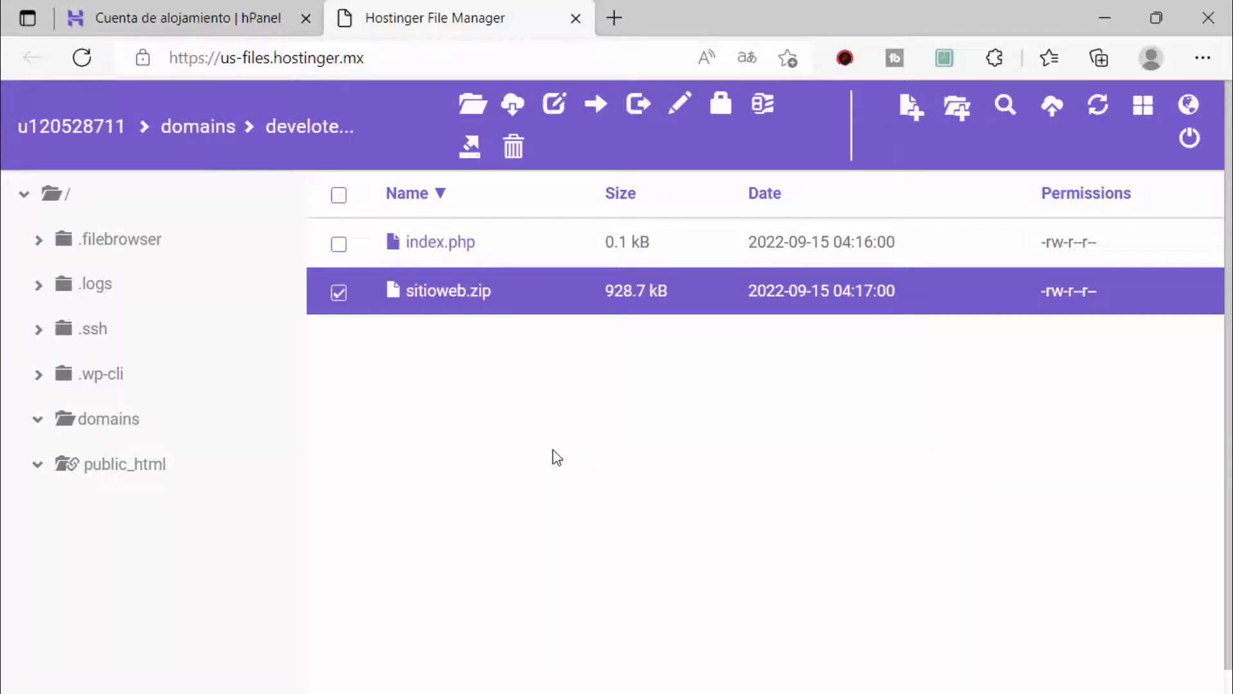
pyautogui.rightClick(524, 290)
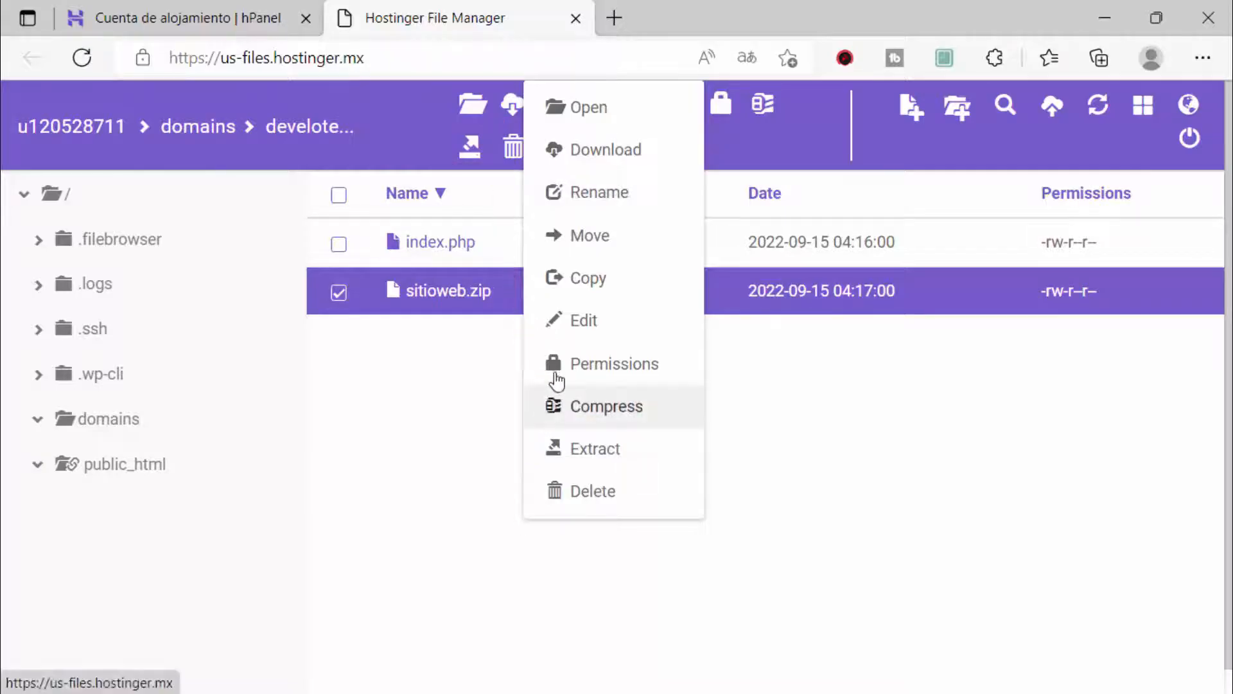
pyautogui.click(610, 449)
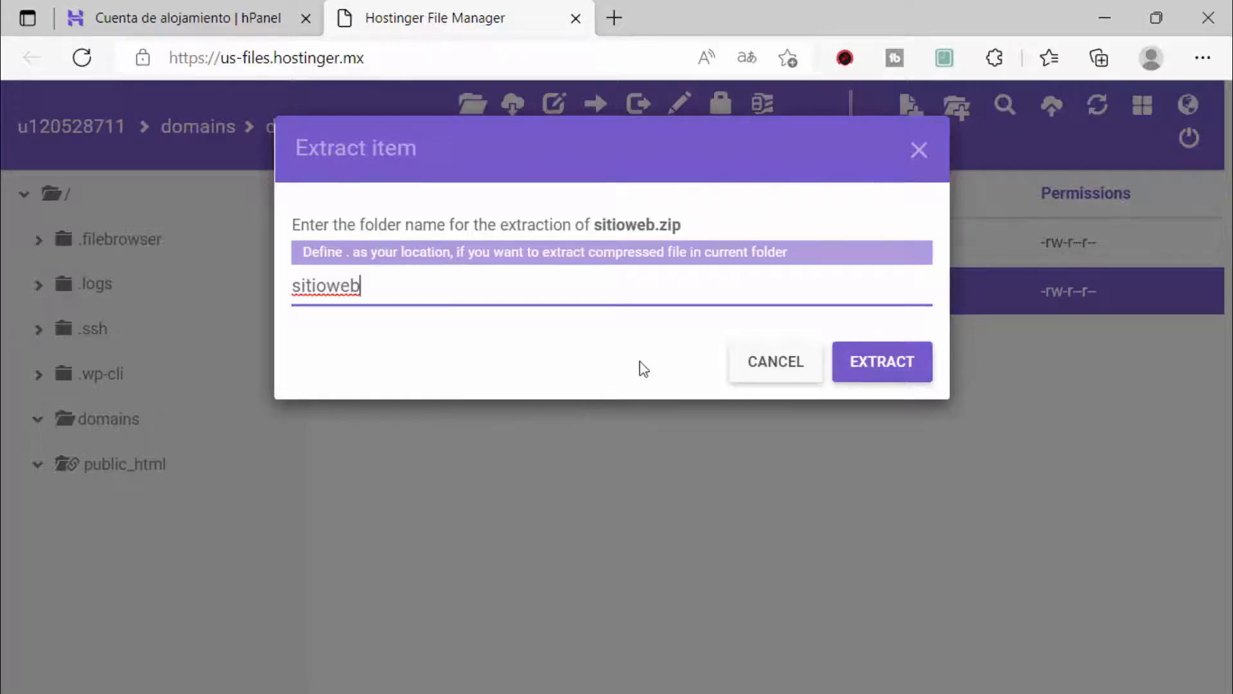
pyautogui.click(902, 358)
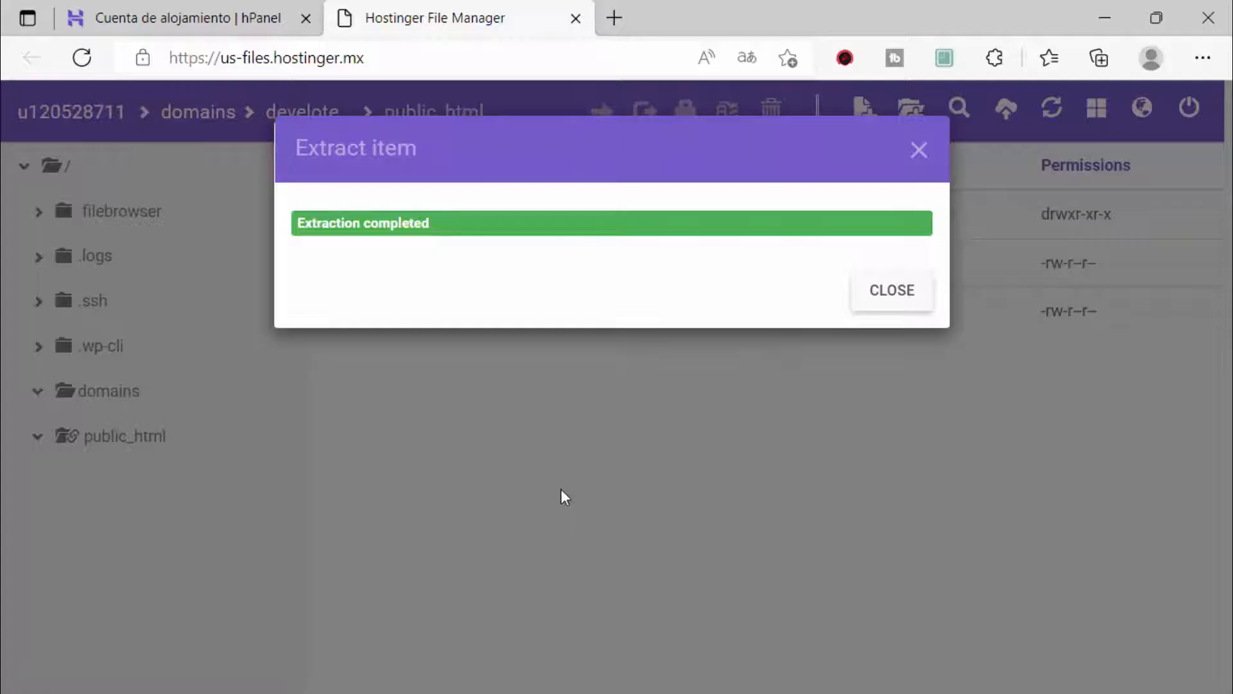
pyautogui.click(919, 149)
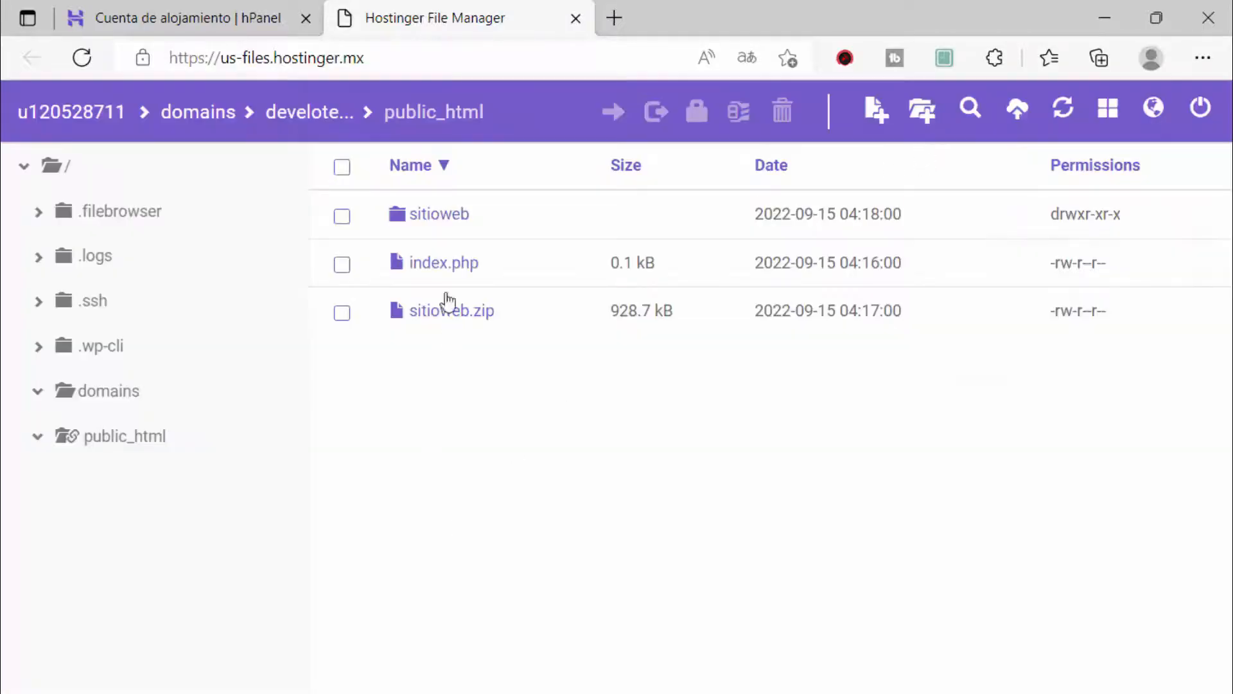
pyautogui.click(522, 223)
# Step: Open the sitioweb folder and delete libros.sql, confirming the deletion
pyautogui.doubleClick(527, 215)
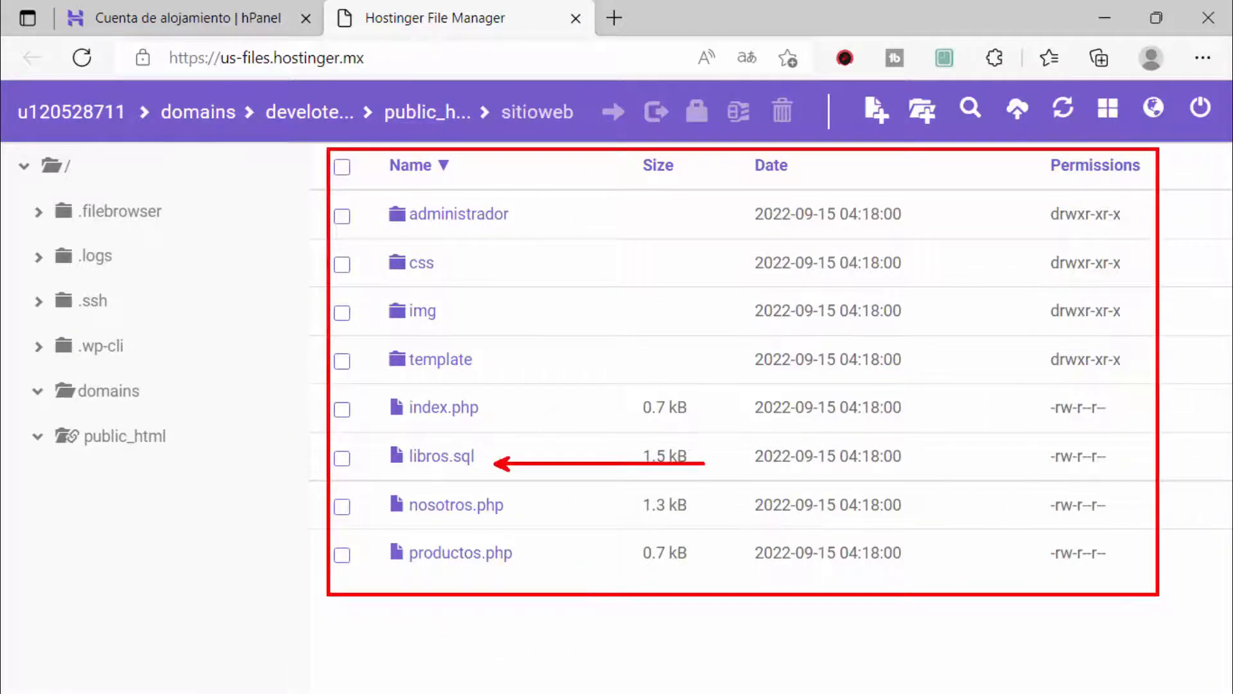
pyautogui.click(580, 468)
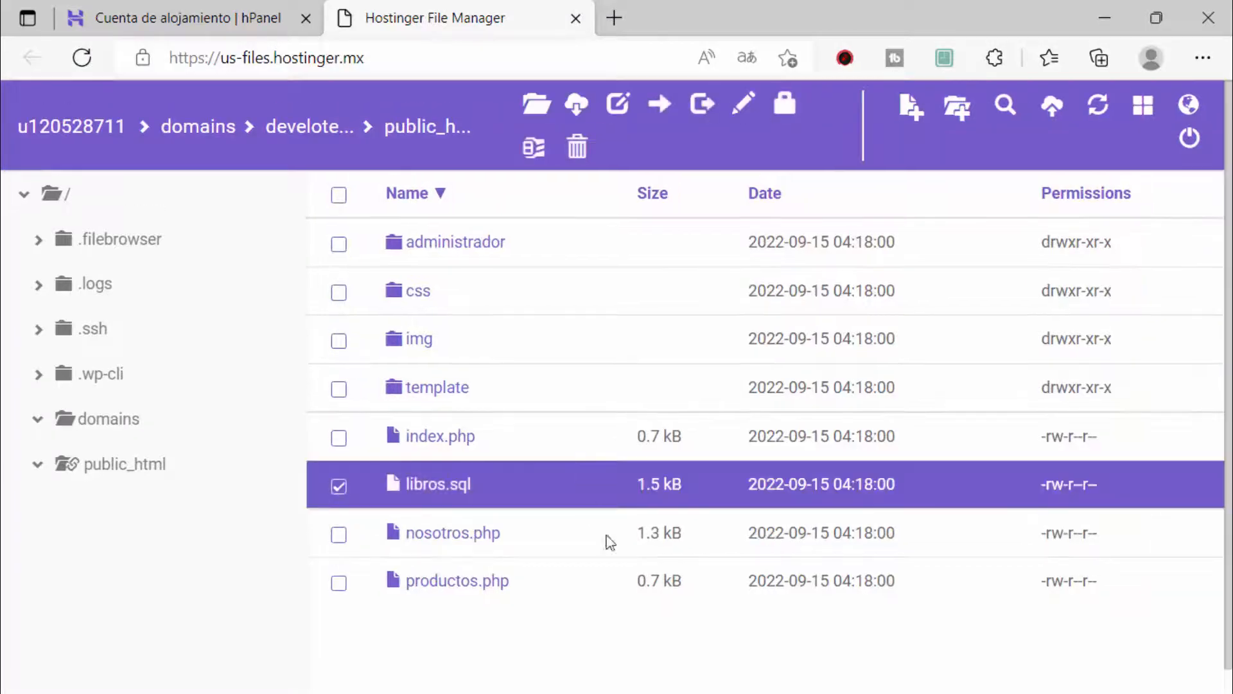
pyautogui.click(577, 147)
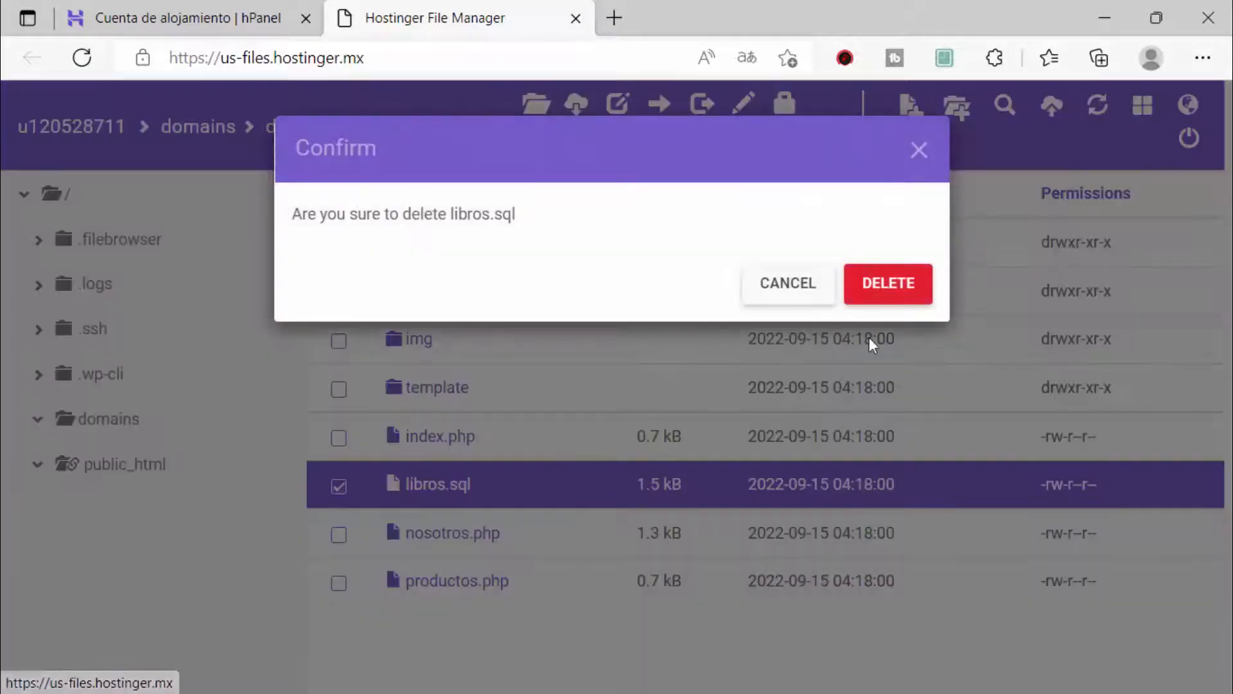
pyautogui.click(876, 292)
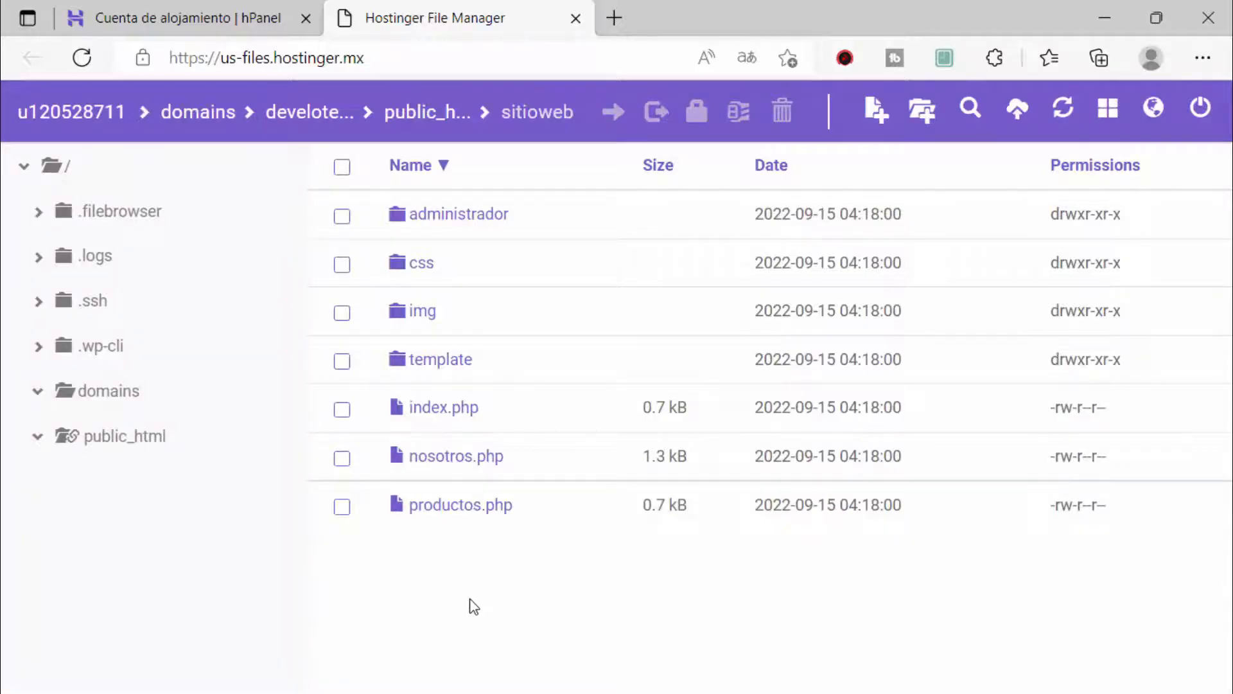
# Step: Load develoteca.net/sitioweb in a new browser tab
pyautogui.click(614, 17)
pyautogui.write('de')
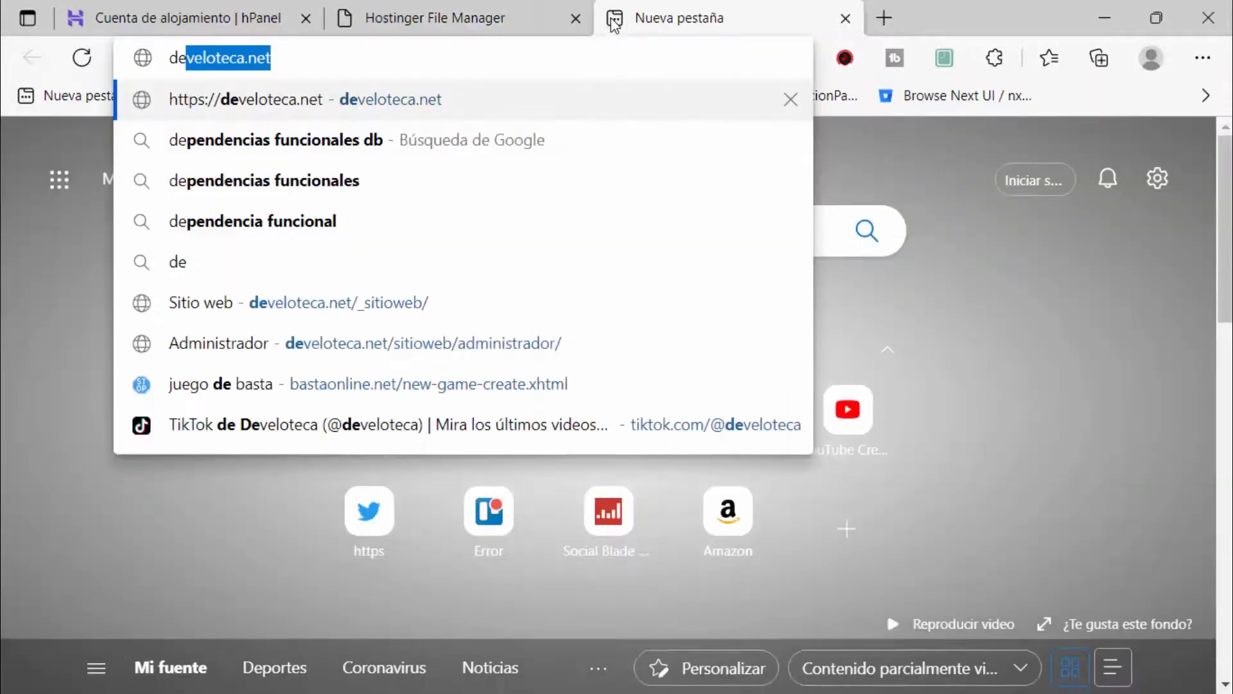
pyautogui.press('Right')
pyautogui.write('/si')
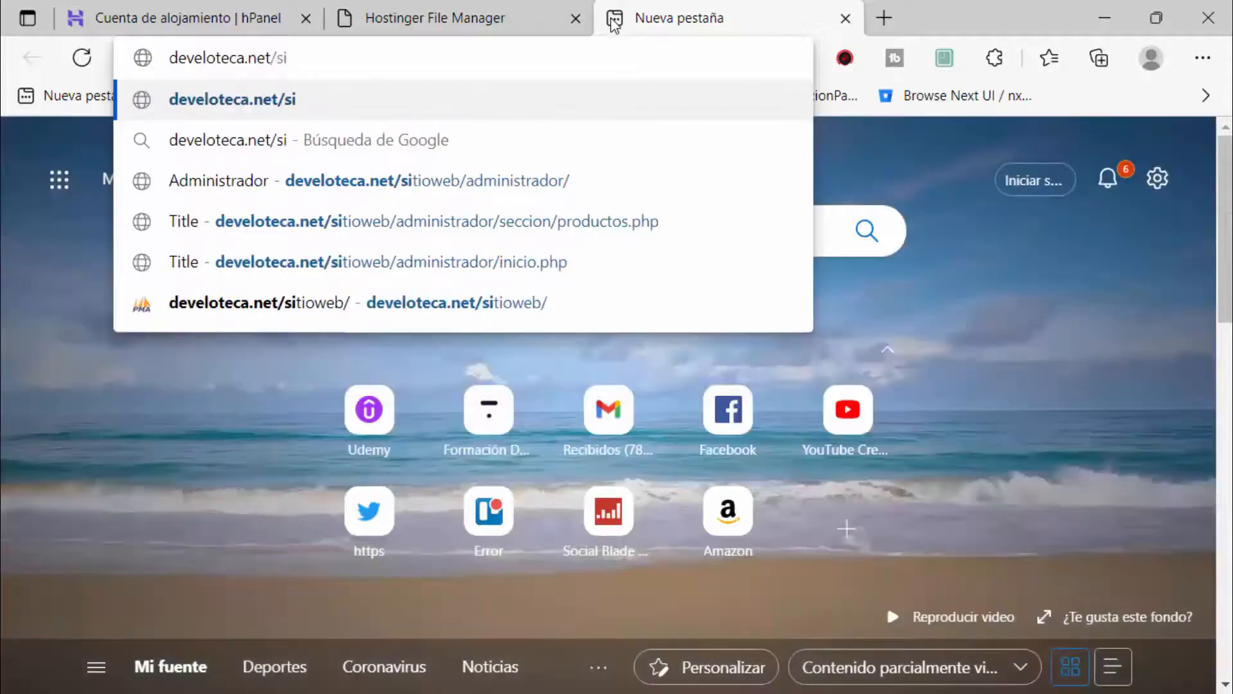
pyautogui.write('tioweb')
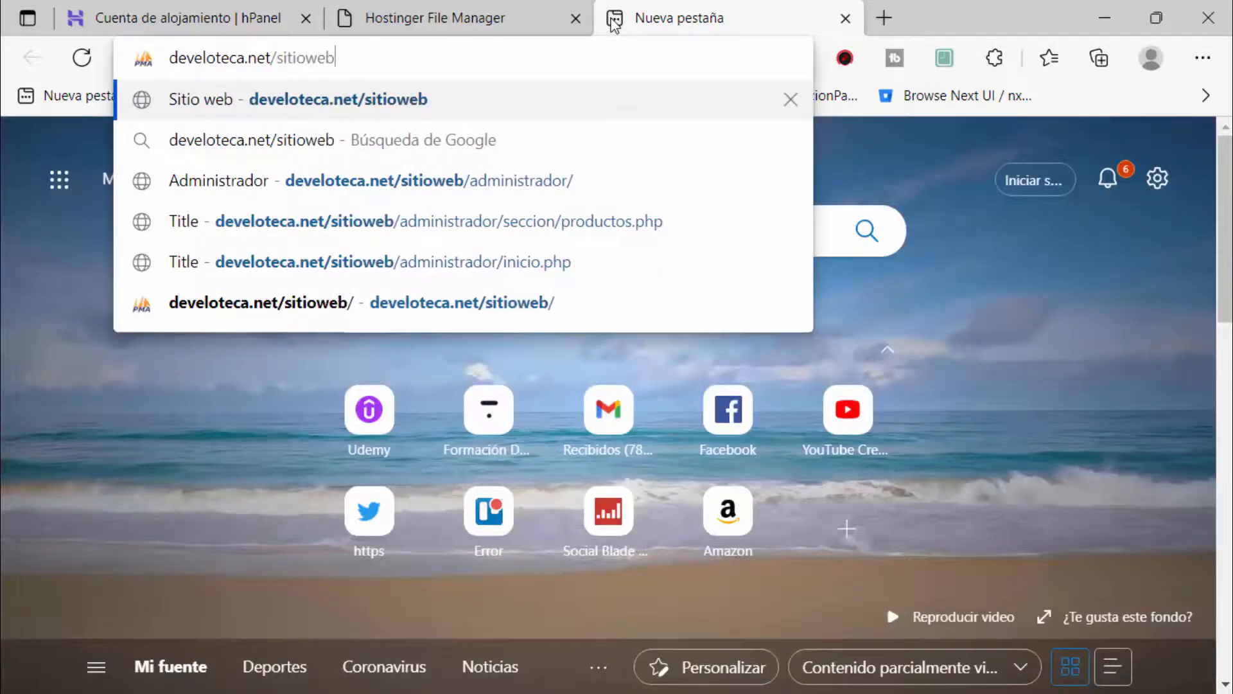
pyautogui.press('Return')
# Step: Review the public_html/sitioweb files in File Manager, then view the live 'Bienvenidos al sitio de Libros' page
pyautogui.click(450, 23)
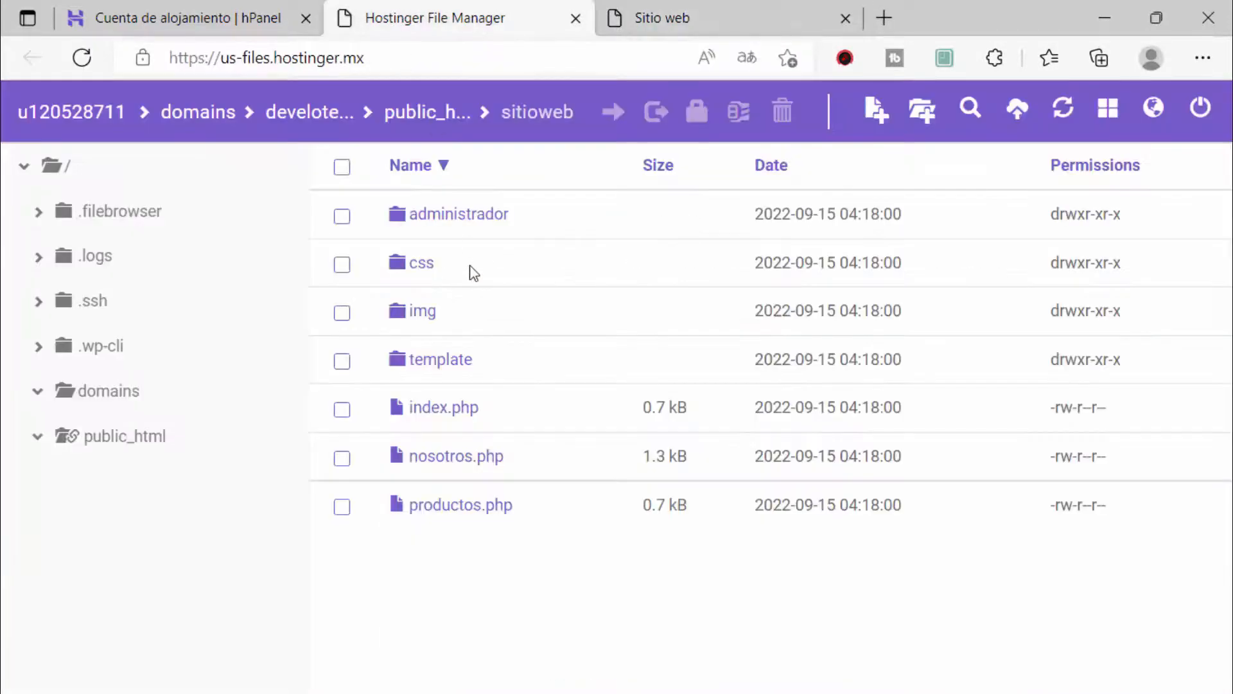
pyautogui.click(45, 447)
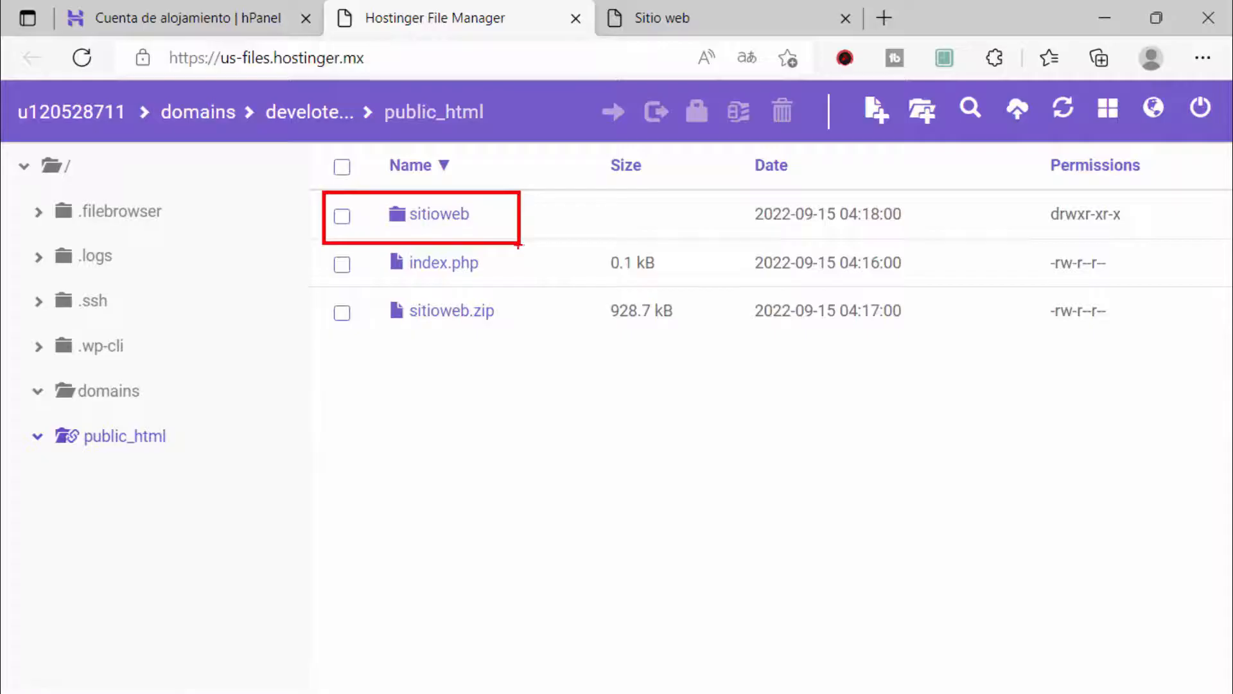
pyautogui.doubleClick(481, 229)
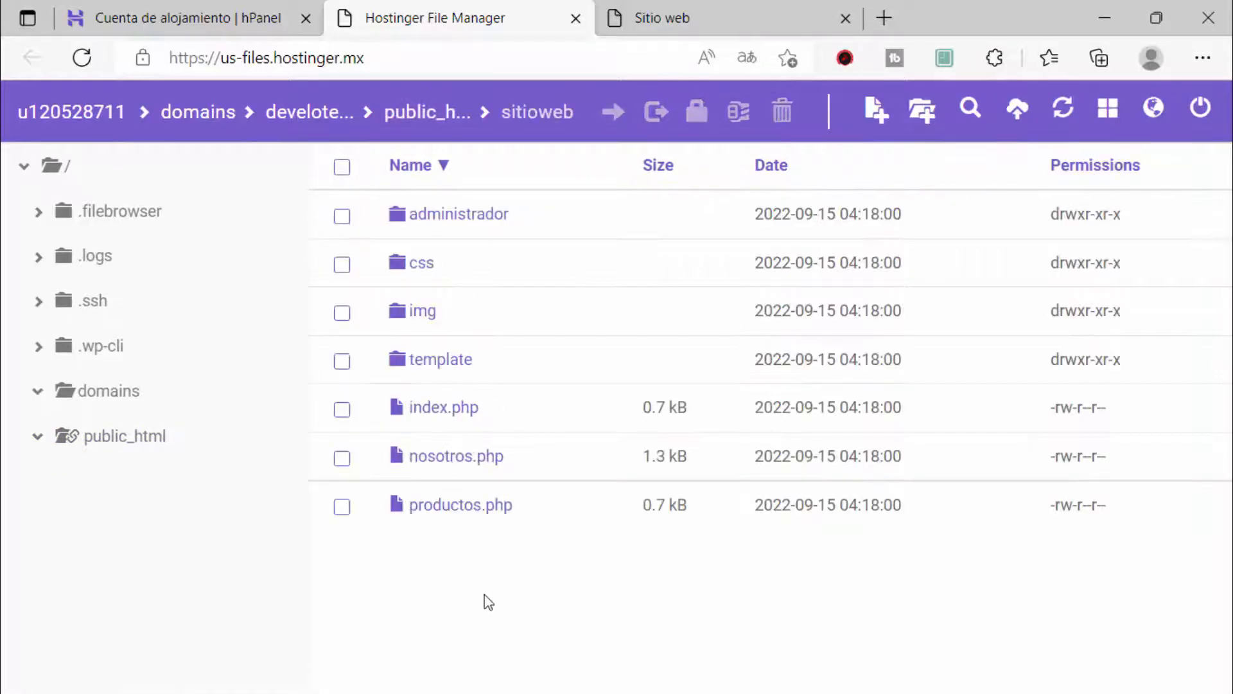
pyautogui.moveTo(485, 594); pyautogui.dragTo(465, 180)
pyautogui.click(493, 624)
pyautogui.hotkey('ctrl', '2')
pyautogui.moveTo(309, 185)
pyautogui.mouseDown()
pyautogui.moveTo(361, 362)
pyautogui.moveTo(1185, 543)
pyautogui.mouseUp()
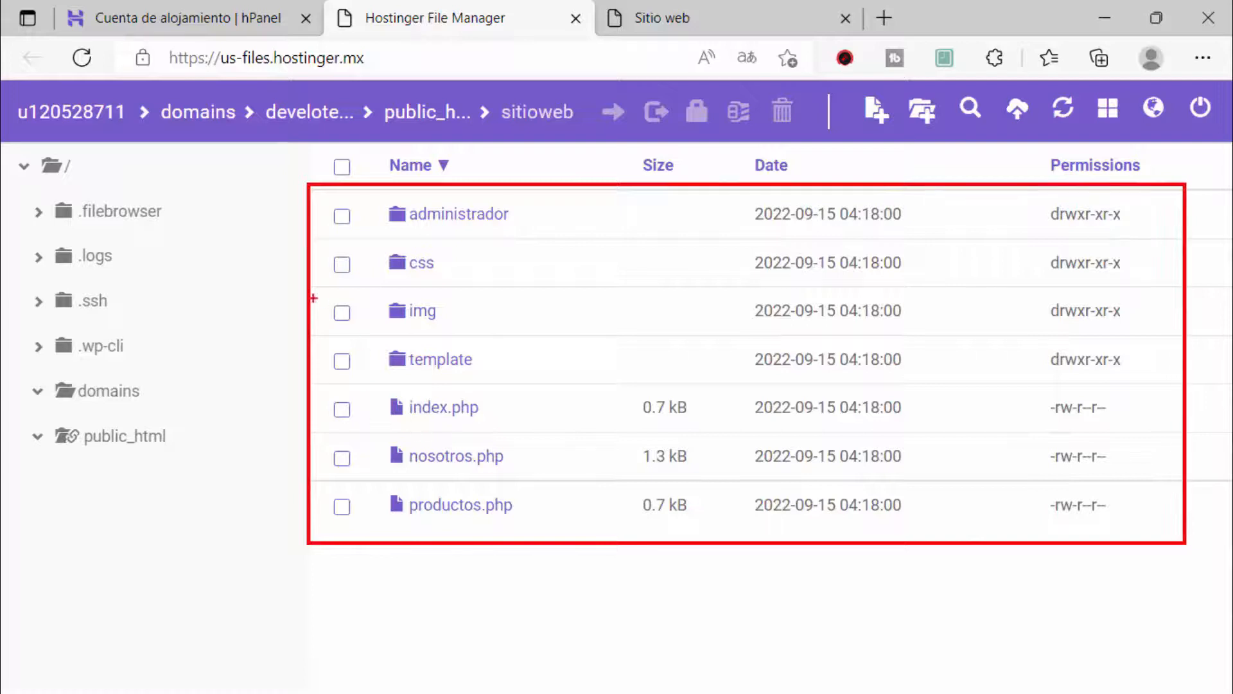
pyautogui.moveTo(312, 297); pyautogui.dragTo(184, 437)
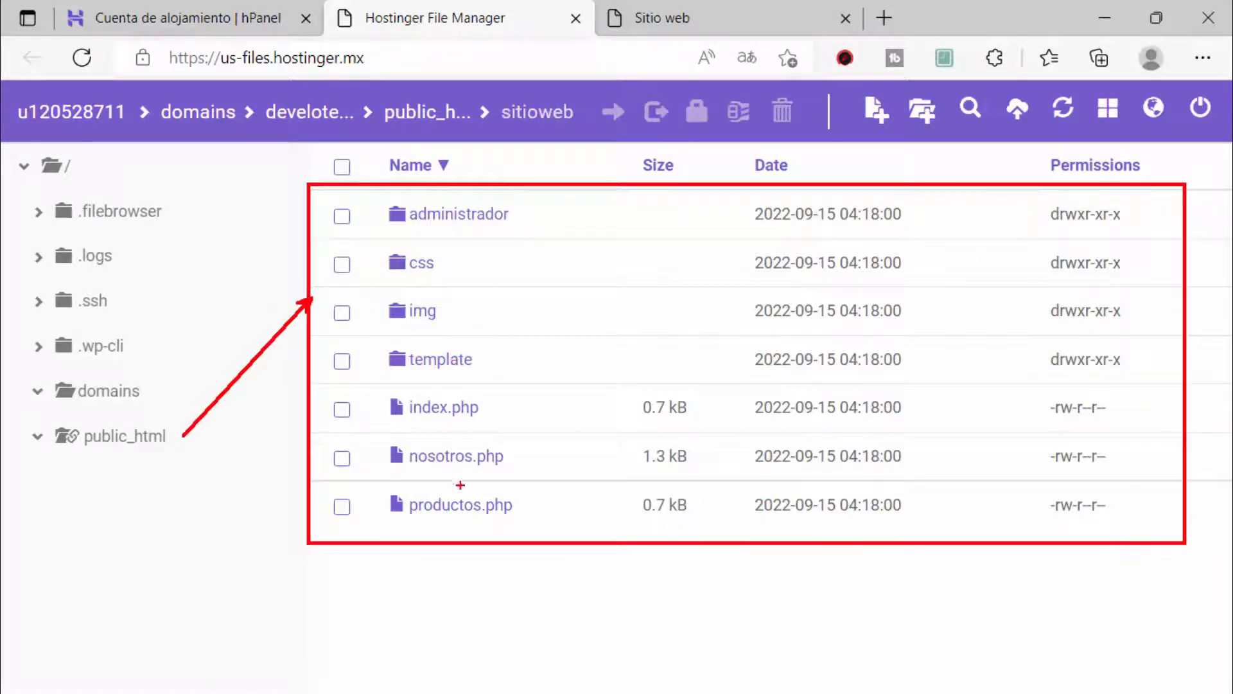
pyautogui.moveTo(490, 408); pyautogui.dragTo(857, 534)
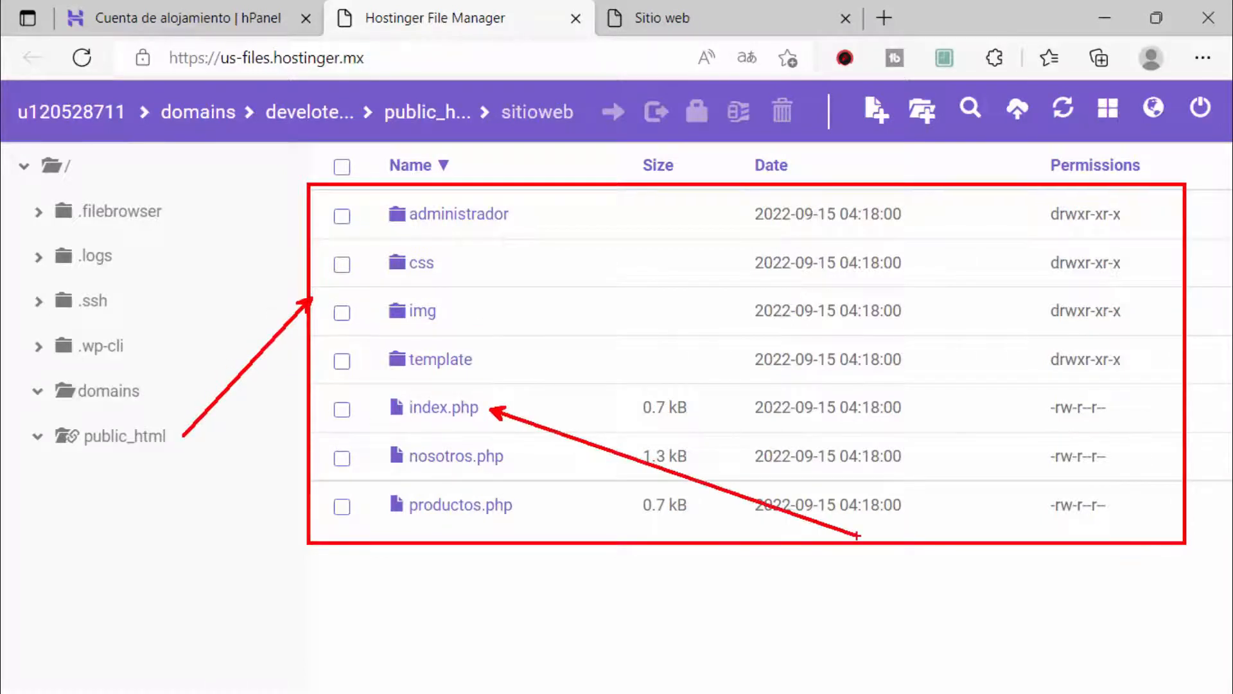
pyautogui.click(132, 438)
pyautogui.click(432, 222)
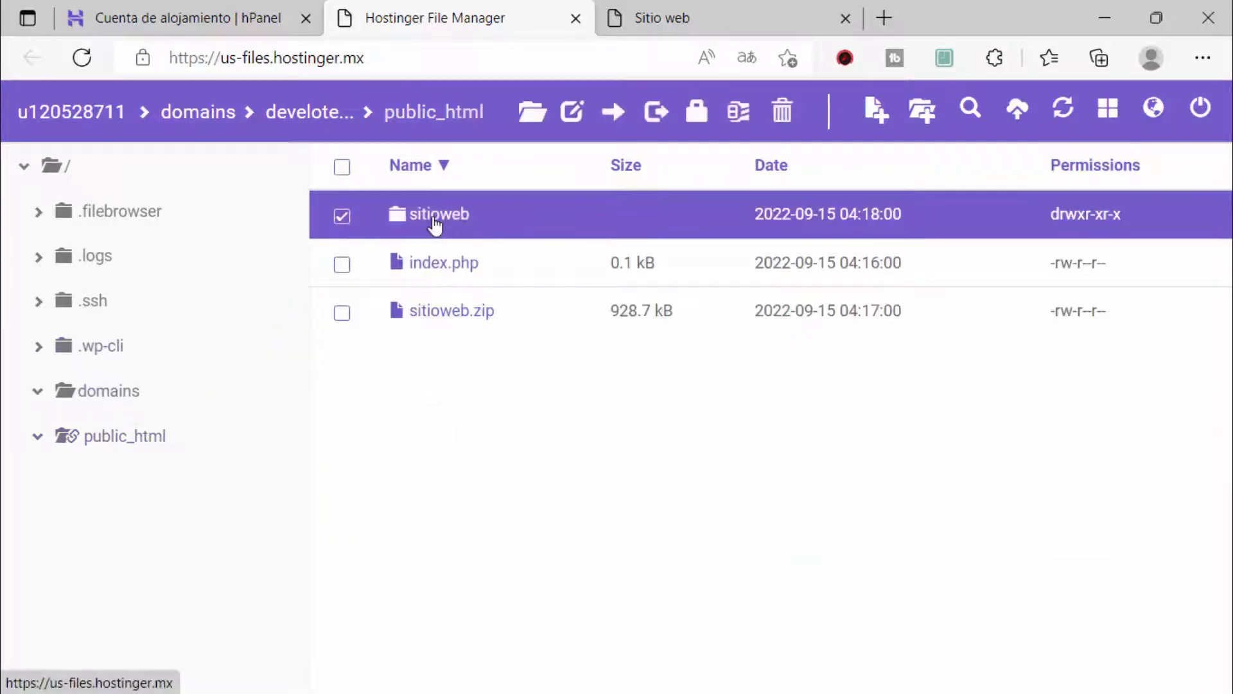
pyautogui.click(670, 7)
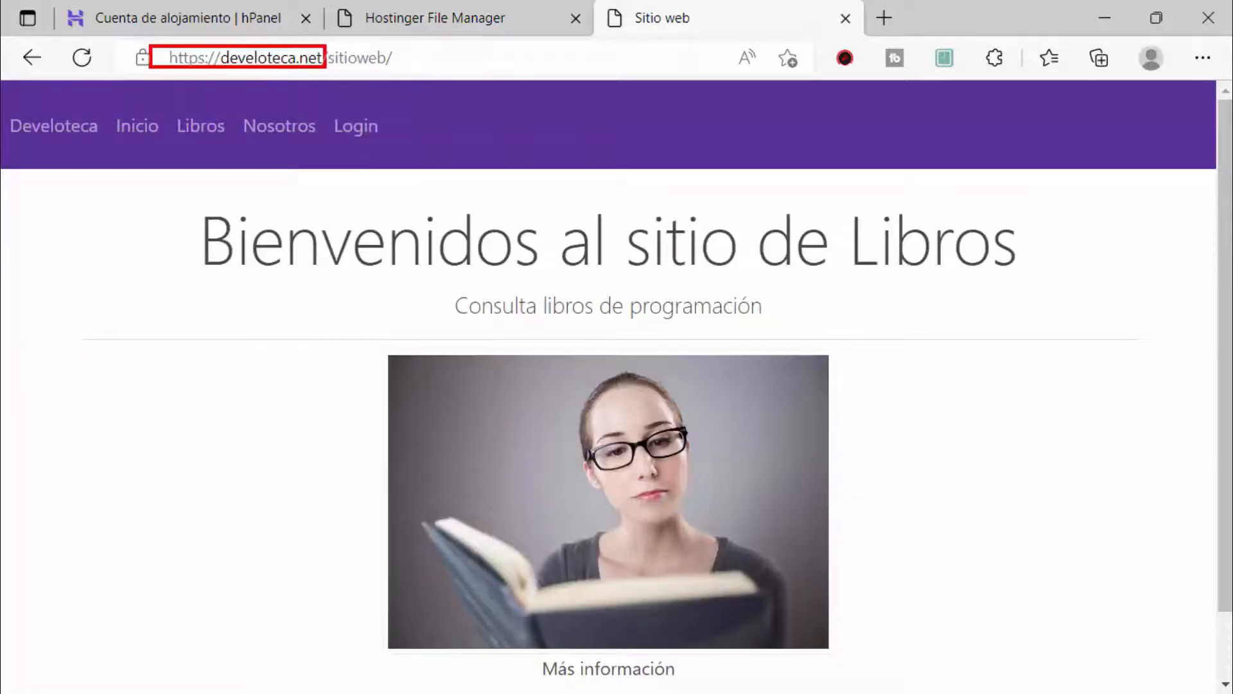
# Step: Open the Libros page (productos.php), which shows SQLSTATE[HY000] [1045] access denied, and dismiss the translation offer
pyautogui.moveTo(325, 67); pyautogui.dragTo(395, 66)
pyautogui.press('Escape')
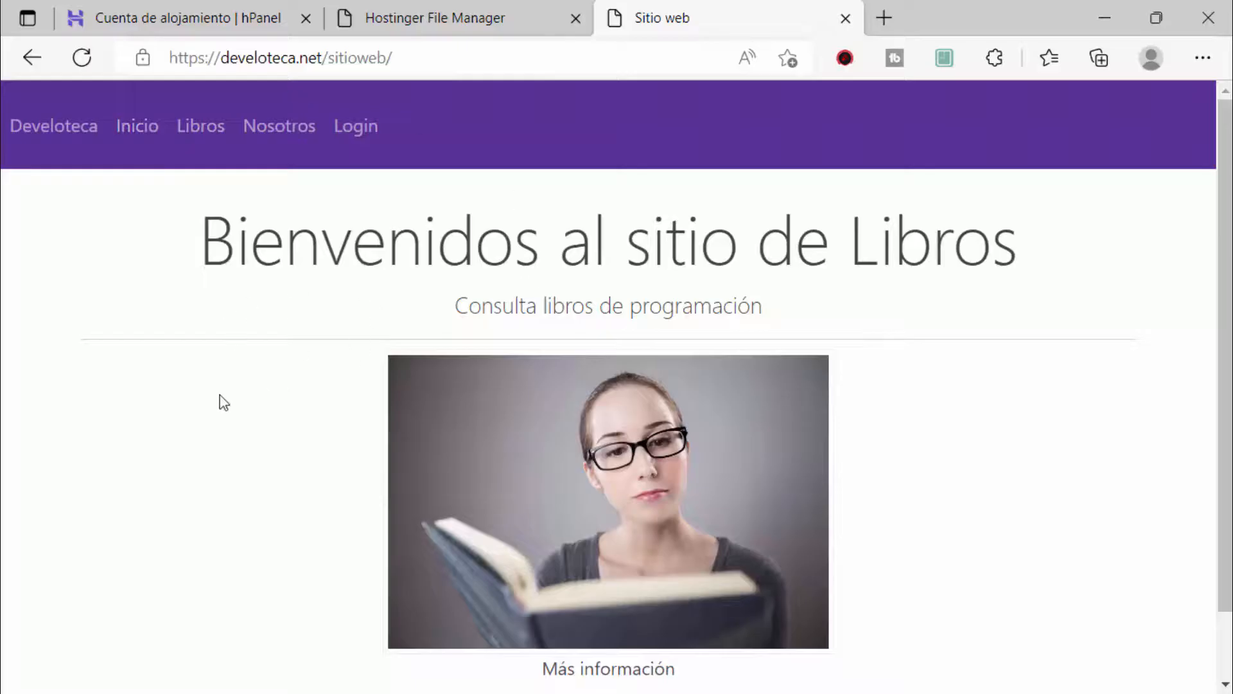
pyautogui.click(209, 128)
pyautogui.click(748, 90)
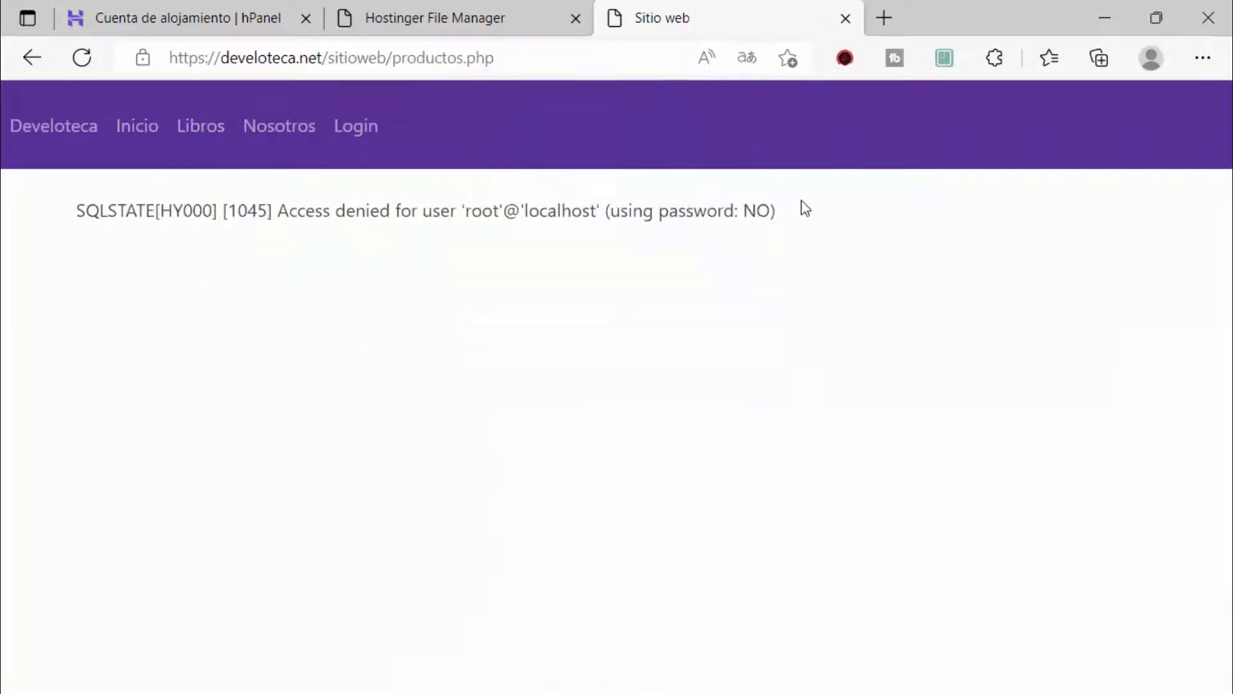
pyautogui.moveTo(801, 208); pyautogui.dragTo(73, 212)
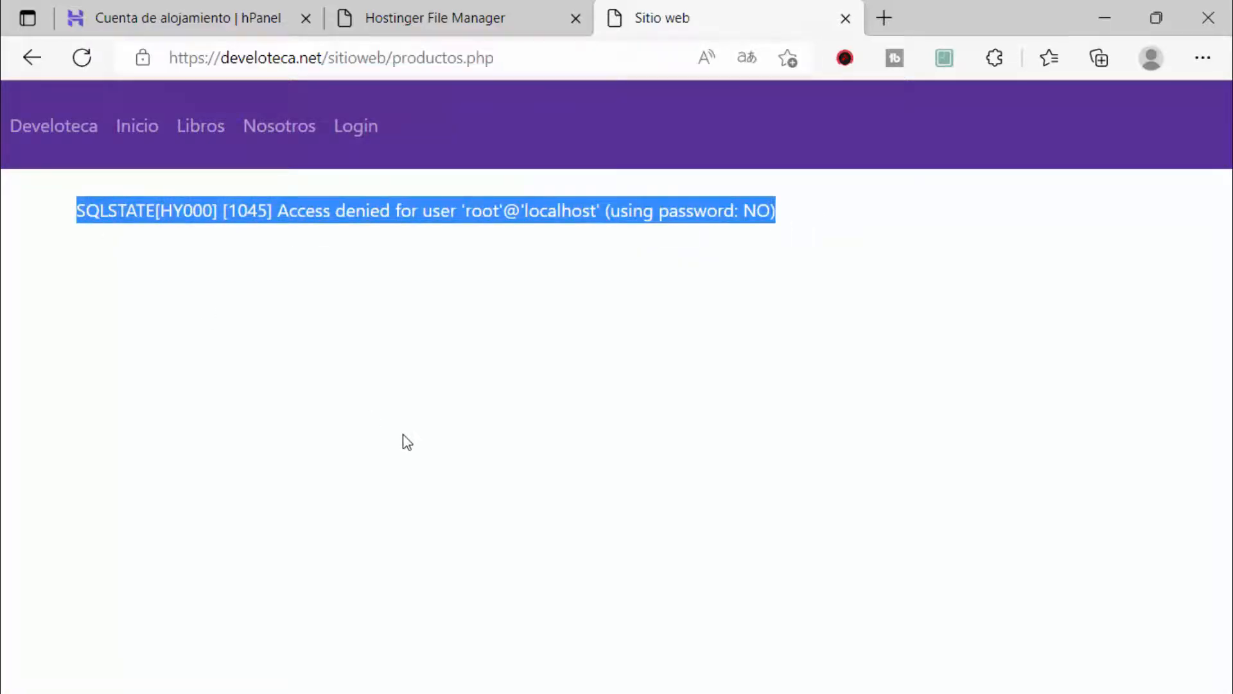
pyautogui.hotkey('alt', 'Tab')
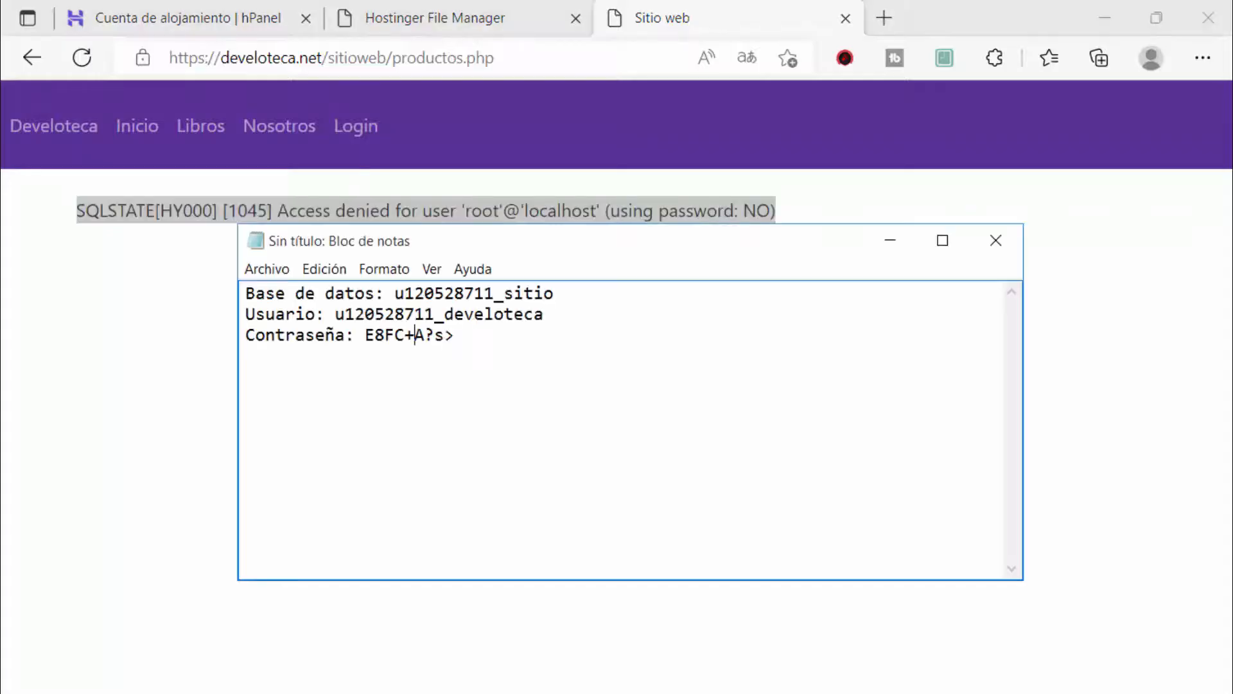
pyautogui.moveTo(532, 372); pyautogui.dragTo(234, 290)
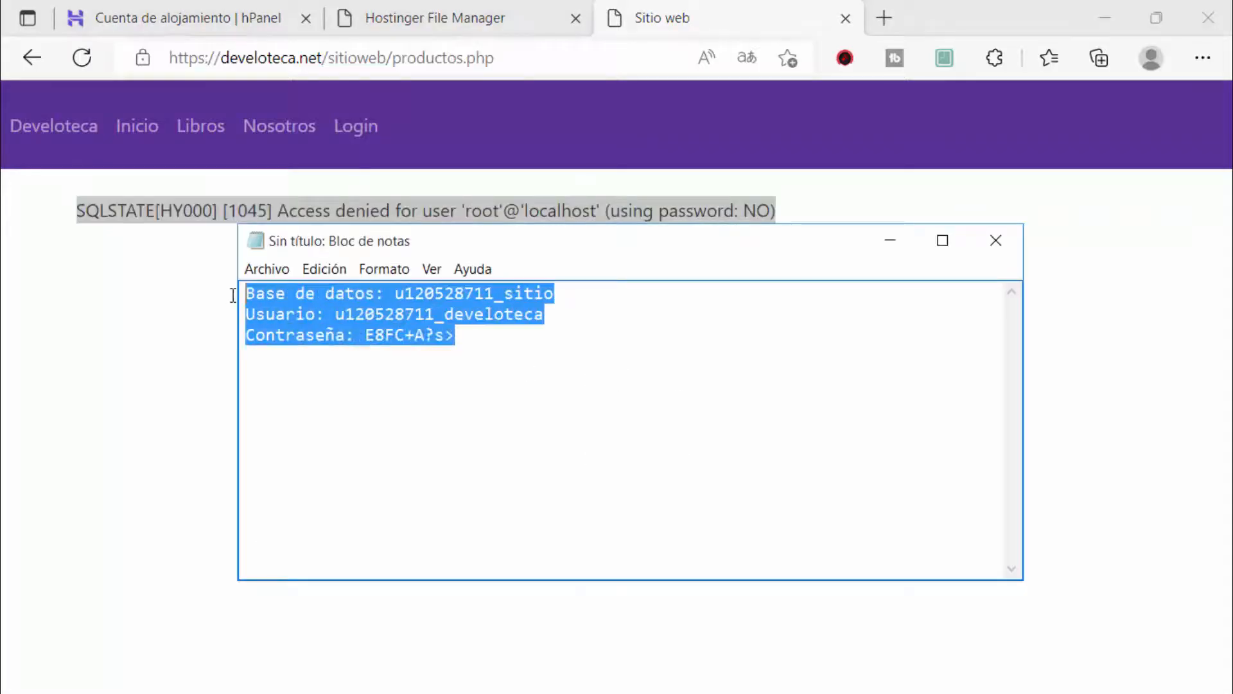
pyautogui.click(426, 474)
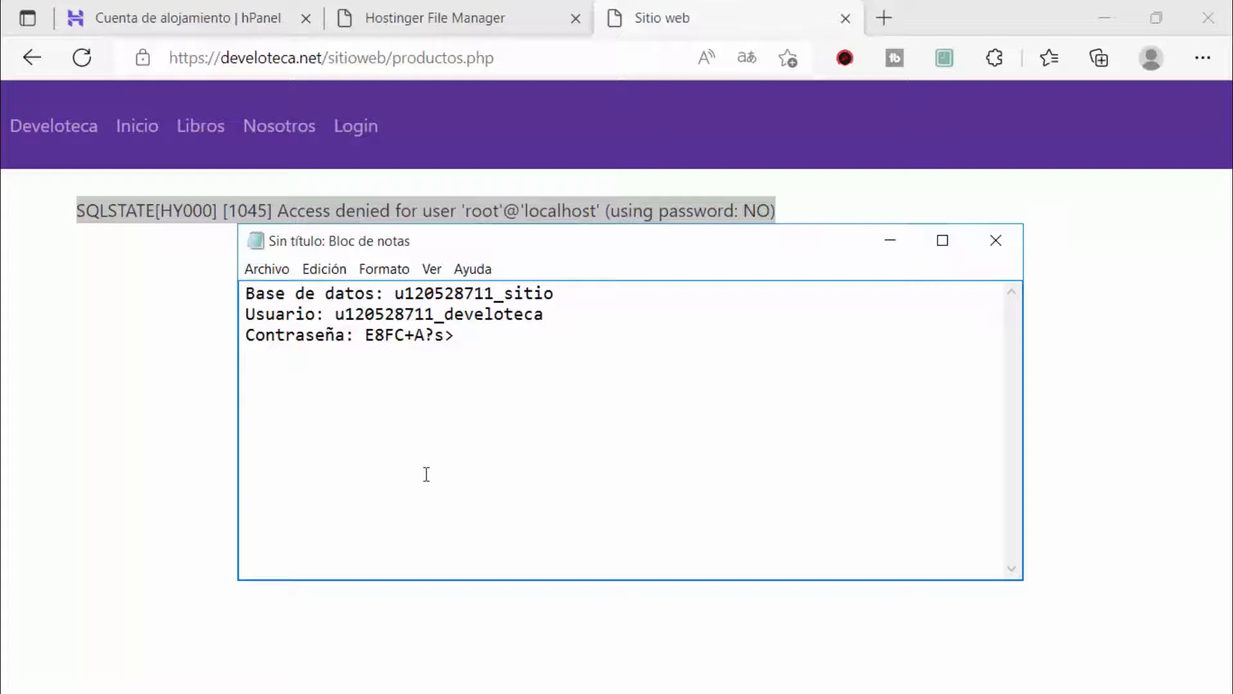
pyautogui.click(663, 13)
pyautogui.click(366, 341)
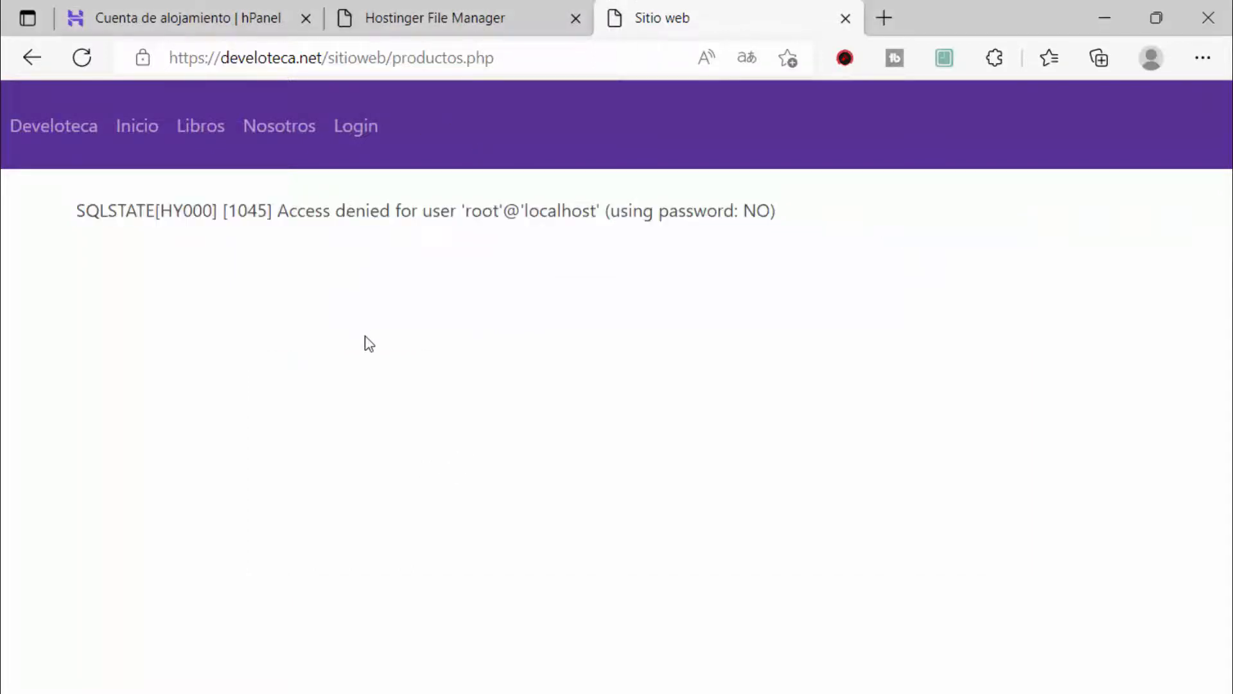
pyautogui.click(438, 12)
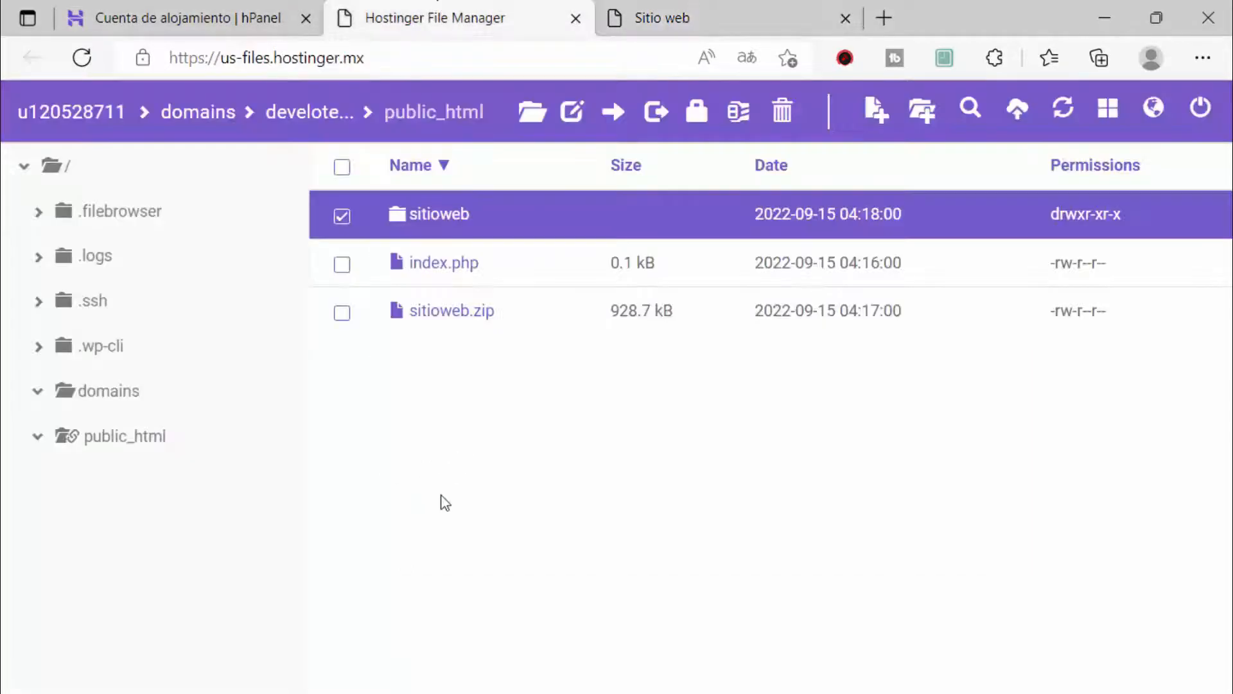
pyautogui.click(728, 9)
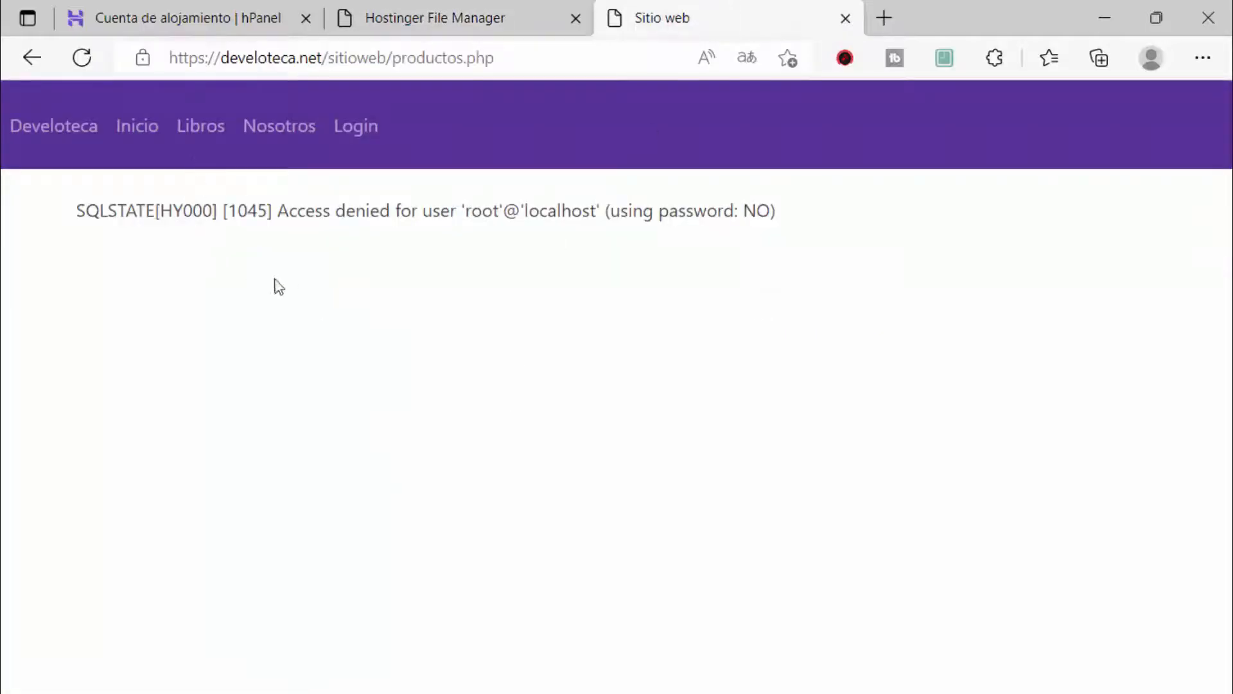
pyautogui.moveTo(777, 243); pyautogui.dragTo(121, 317)
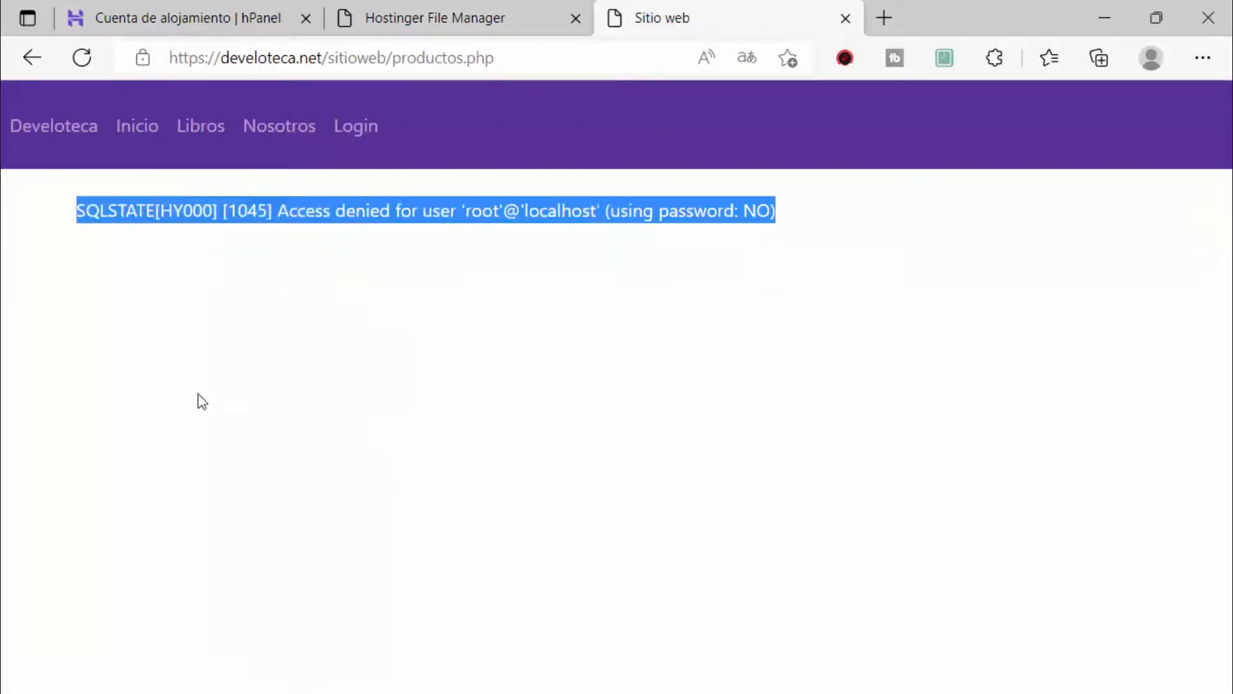